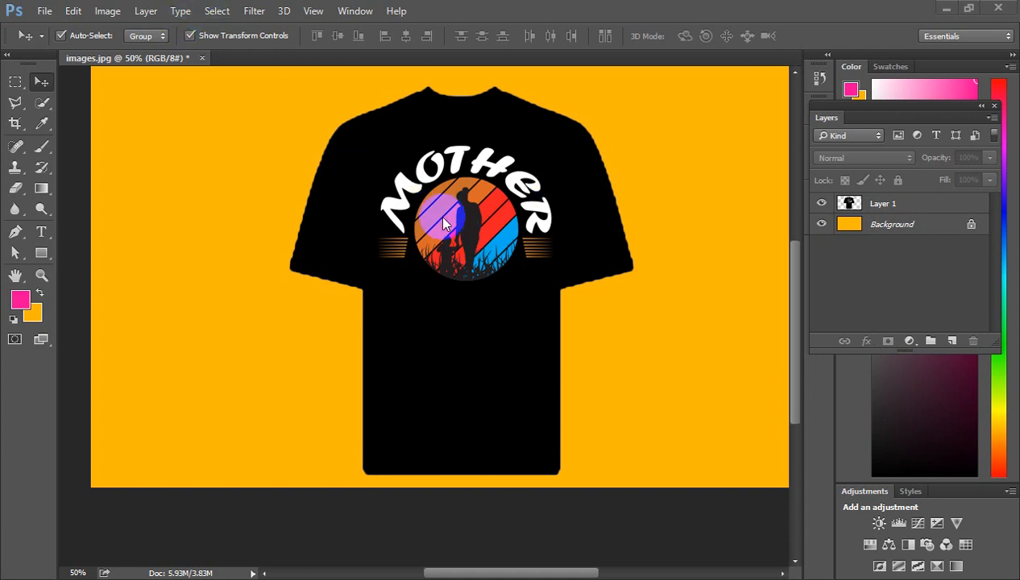
{"action": "scroll", "coordinate": [443, 217], "scroll_direction": "down", "scroll_amount": 1}
{"action": "scroll", "coordinate": [442, 224], "scroll_direction": "up", "scroll_amount": 1}
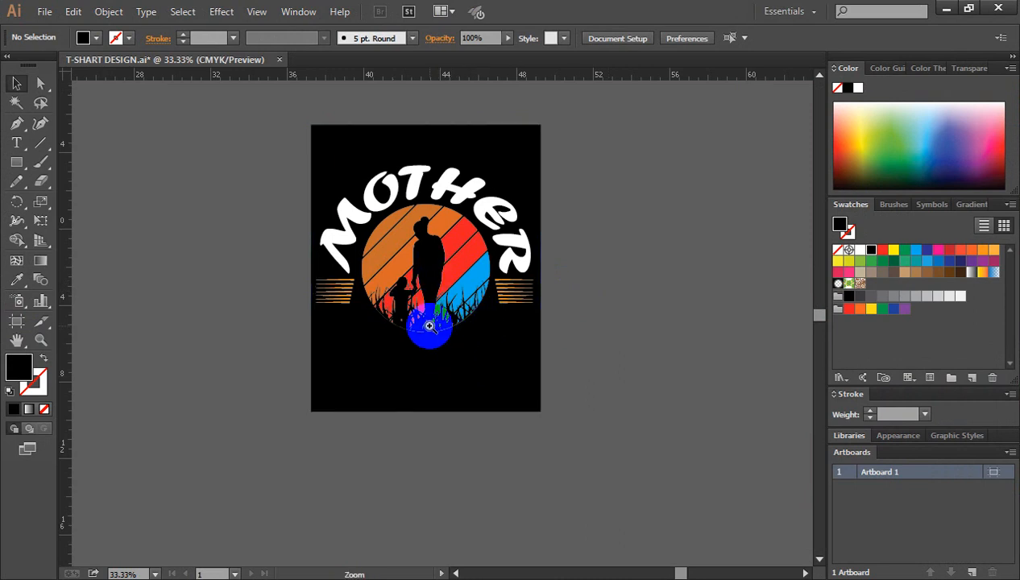
{"action": "key", "text": "ctrl+plus"}
{"action": "left_click_drag", "start_coordinate": [642, 353], "coordinate": [435, 300]}
{"action": "key", "text": "ctrl+minus"}
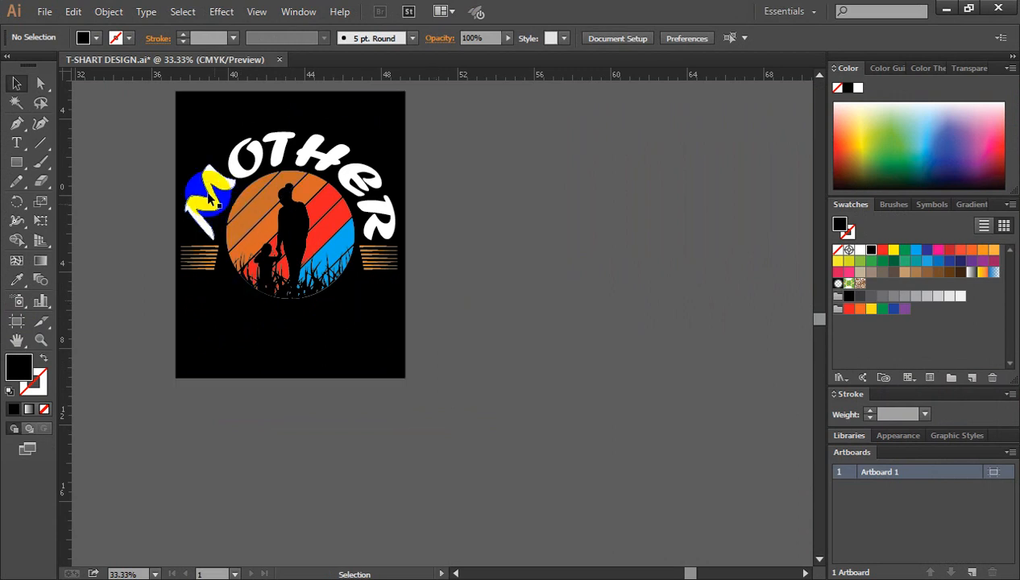
{"action": "left_click_drag", "start_coordinate": [228, 166], "coordinate": [315, 283]}
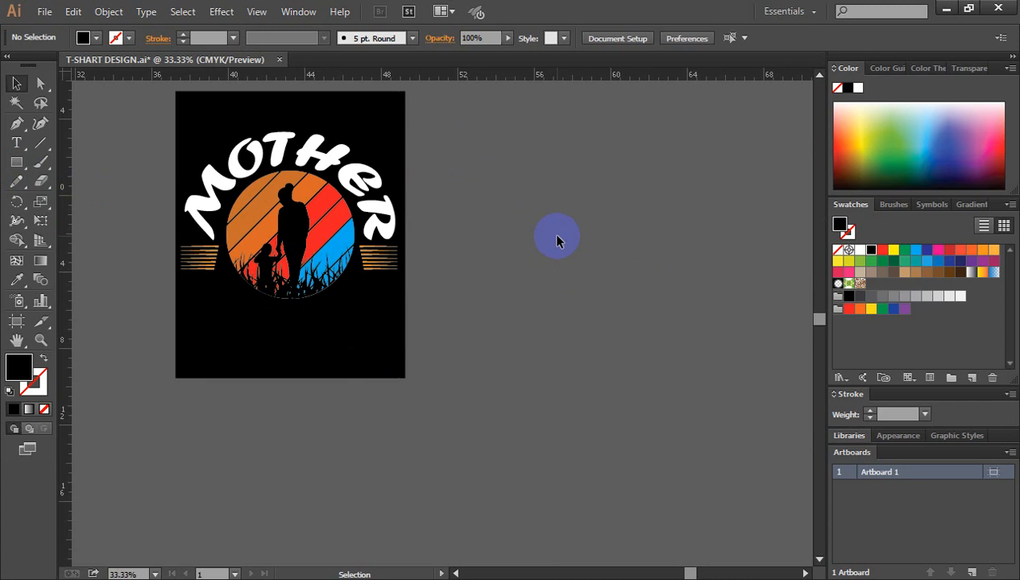
Step: Create a black rectangle 12 in wide and 15 in high, and place it to the right of the MOTHER design
{"action": "scroll", "coordinate": [544, 277], "scroll_direction": "up", "scroll_amount": 1}
{"action": "left_click_drag", "start_coordinate": [18, 161], "coordinate": [74, 163]}
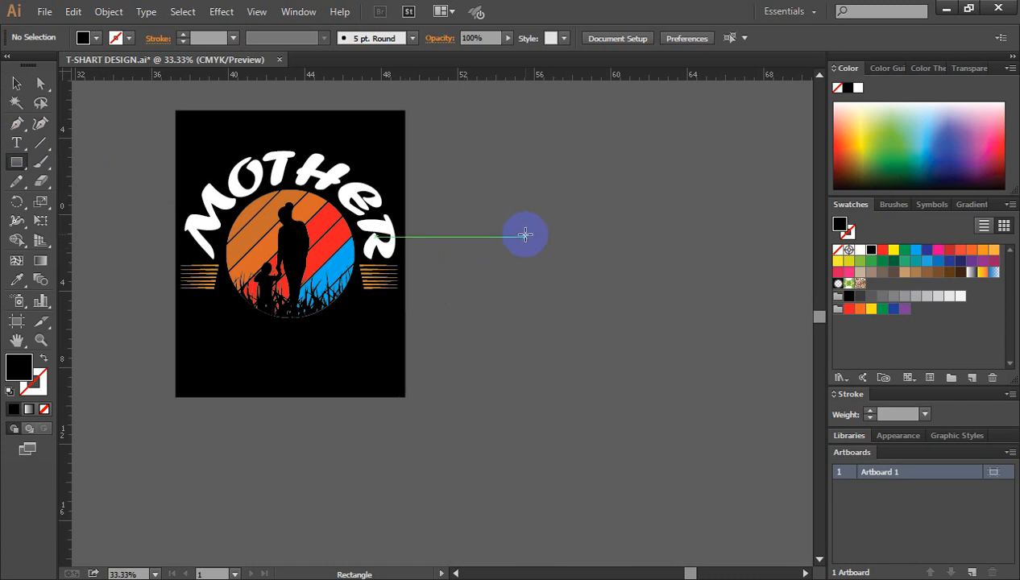
{"action": "left_click", "coordinate": [524, 231]}
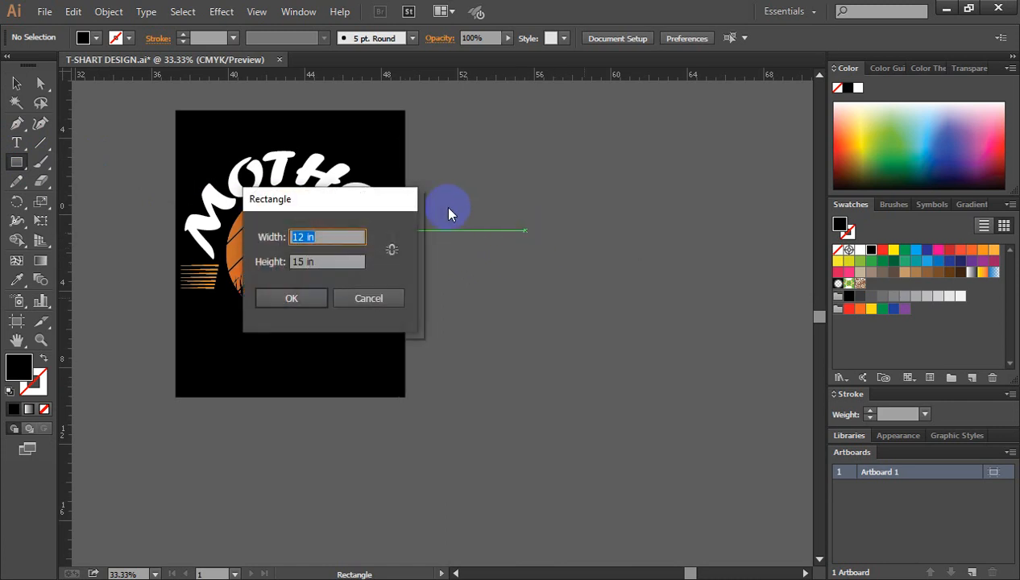
{"action": "left_click_drag", "start_coordinate": [483, 198], "coordinate": [539, 187]}
{"action": "left_click_drag", "start_coordinate": [500, 220], "coordinate": [445, 227]}
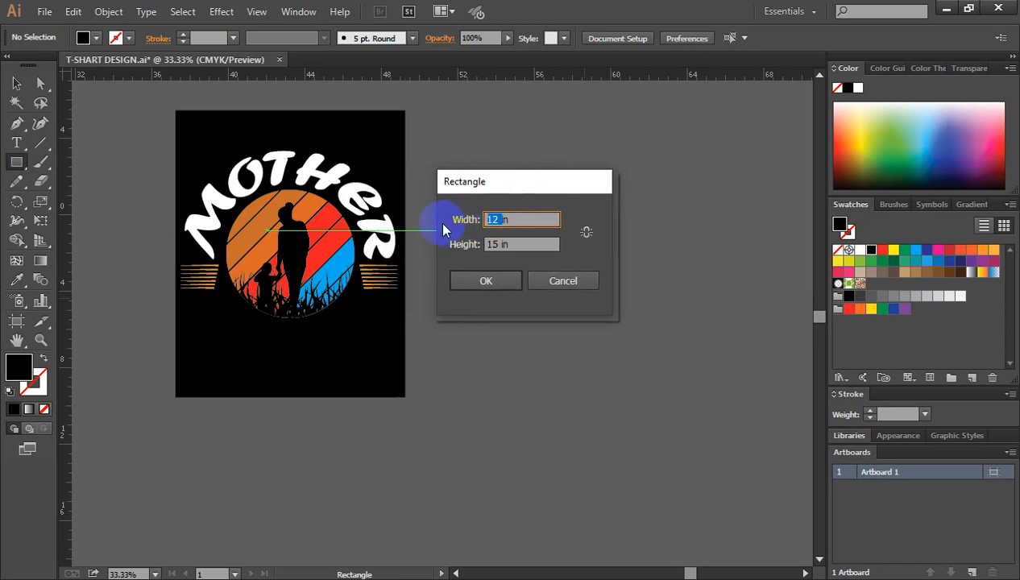
{"action": "left_click_drag", "start_coordinate": [499, 243], "coordinate": [421, 245]}
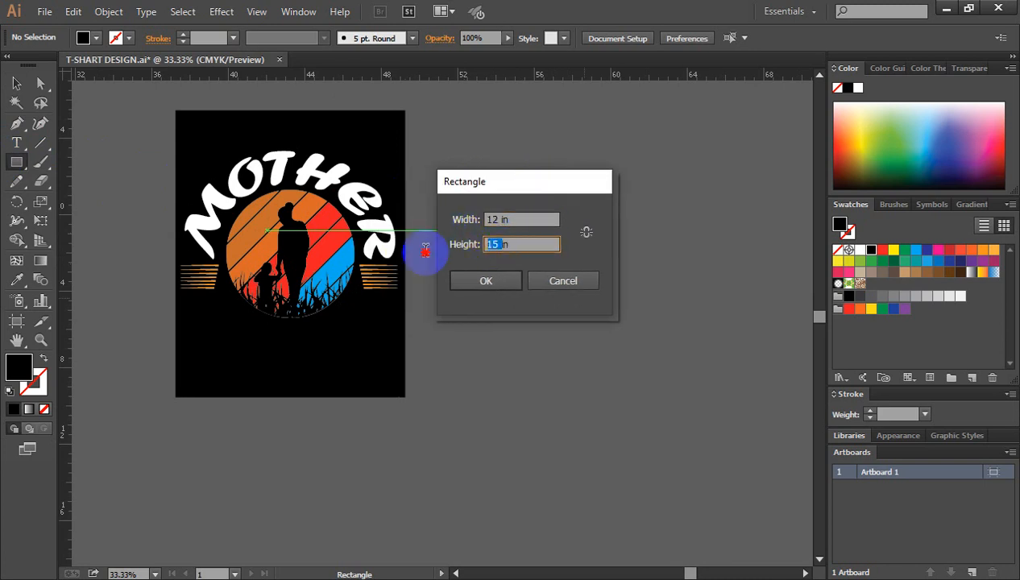
{"action": "left_click_drag", "start_coordinate": [535, 182], "coordinate": [575, 179]}
{"action": "left_click", "coordinate": [528, 277]}
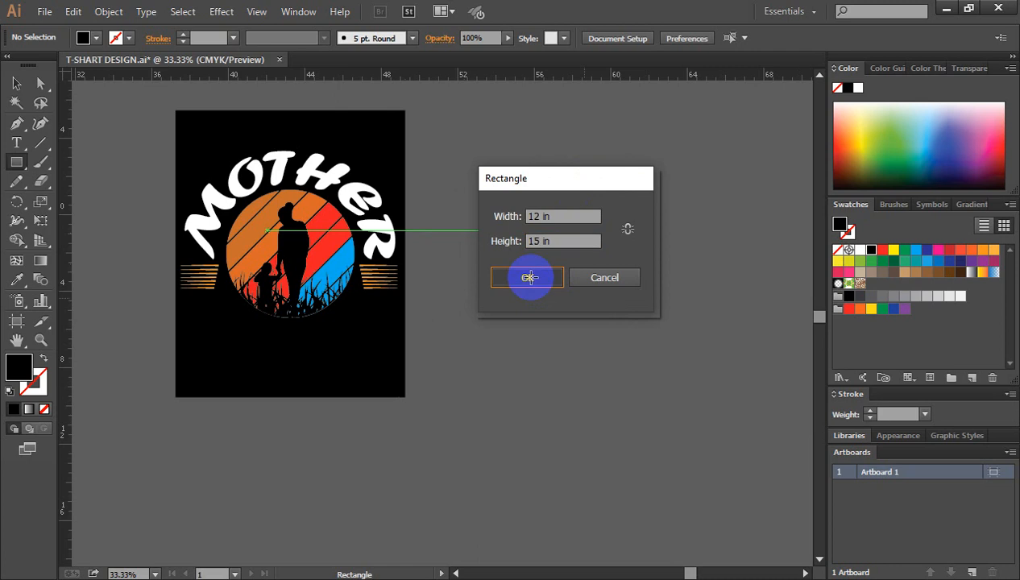
{"action": "left_click", "coordinate": [16, 83]}
{"action": "left_click_drag", "start_coordinate": [678, 321], "coordinate": [606, 240]}
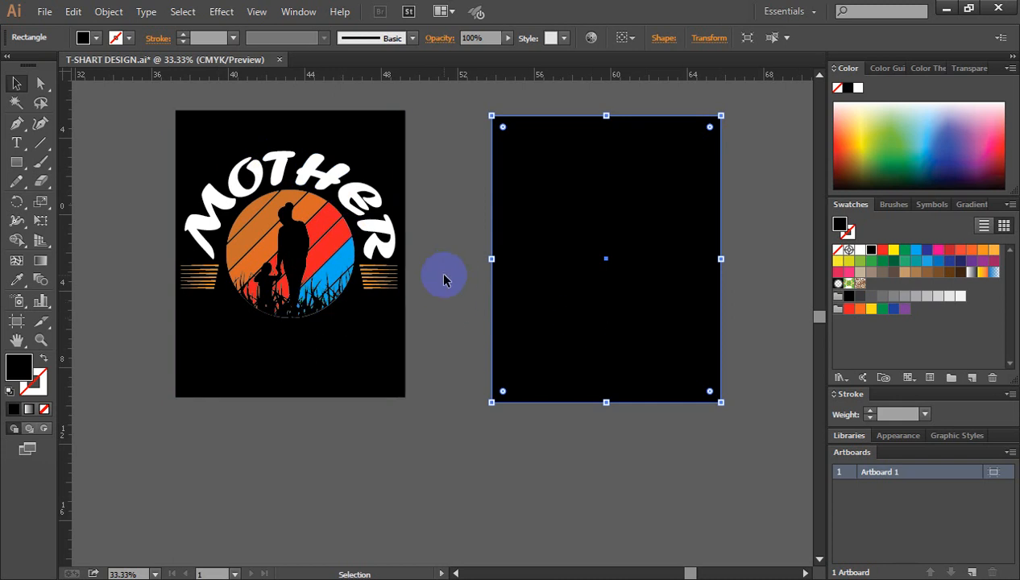
{"action": "left_click_drag", "start_coordinate": [638, 228], "coordinate": [271, 126]}
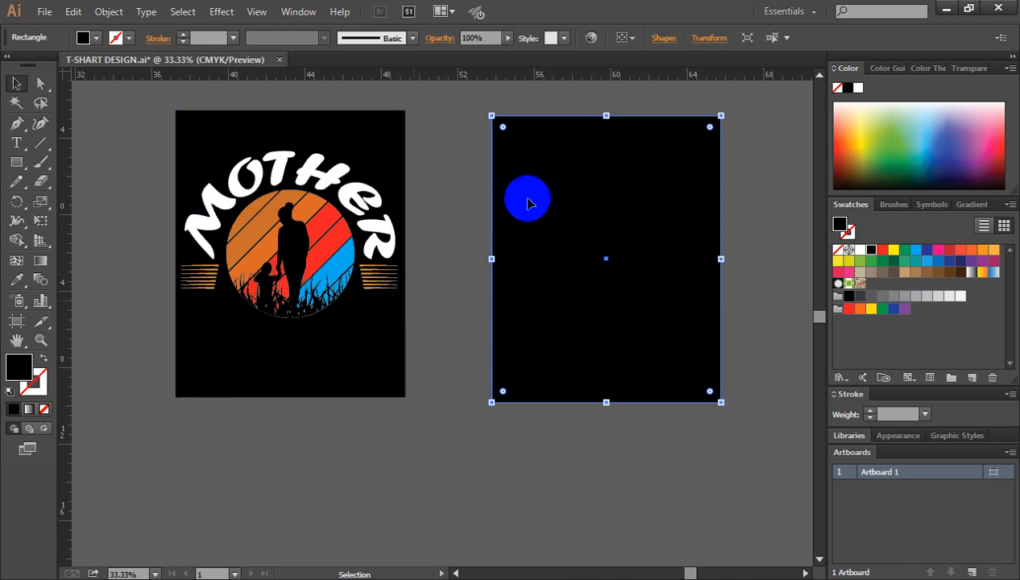
{"action": "left_click", "coordinate": [767, 242]}
{"action": "left_click", "coordinate": [616, 213]}
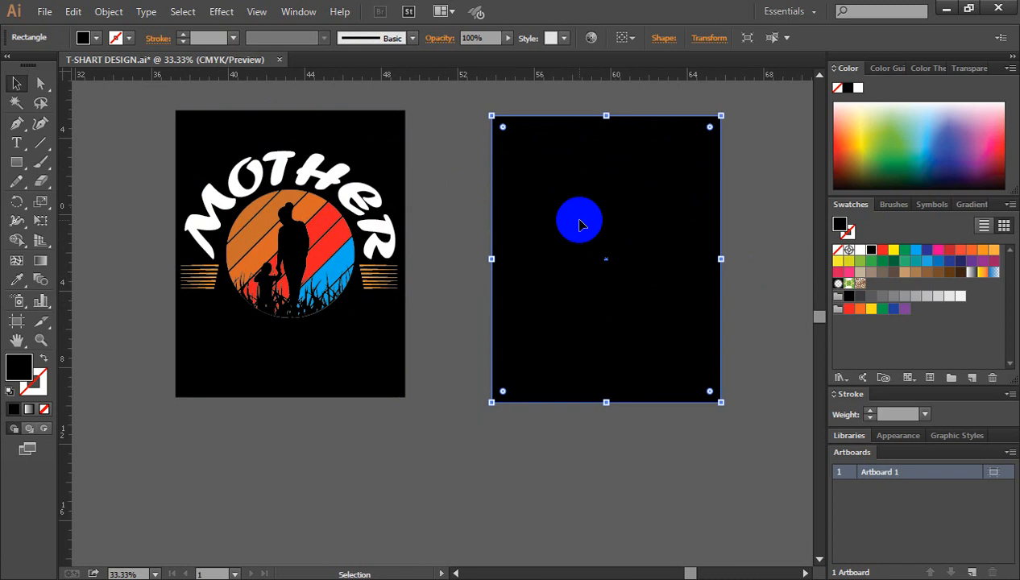
{"action": "left_click_drag", "start_coordinate": [179, 131], "coordinate": [240, 211]}
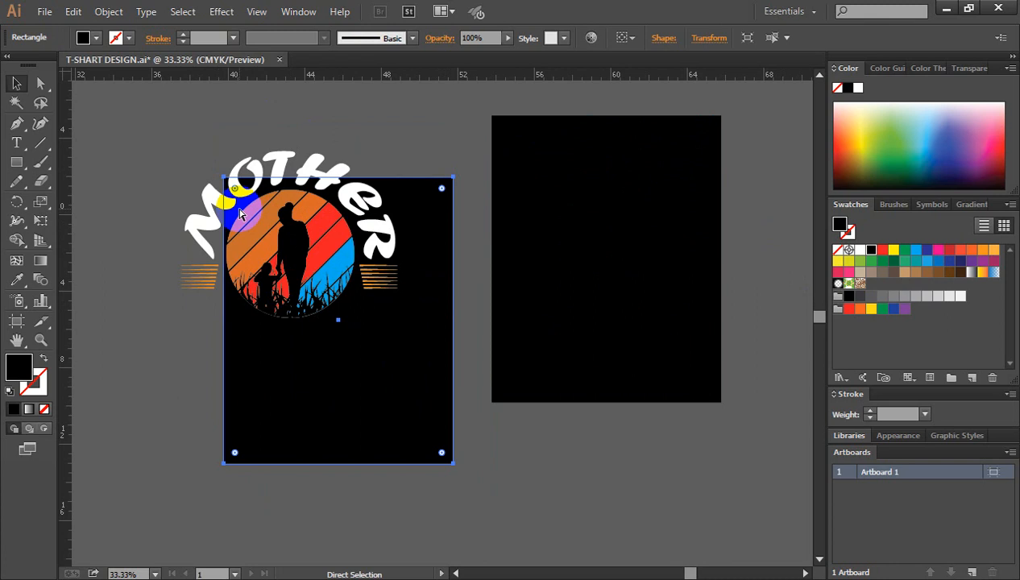
{"action": "key", "text": "ctrl+z"}
Step: Lock the black background behind the MOTHER design and the new blank black rectangle
{"action": "left_click", "coordinate": [409, 337]}
{"action": "left_click", "coordinate": [360, 365]}
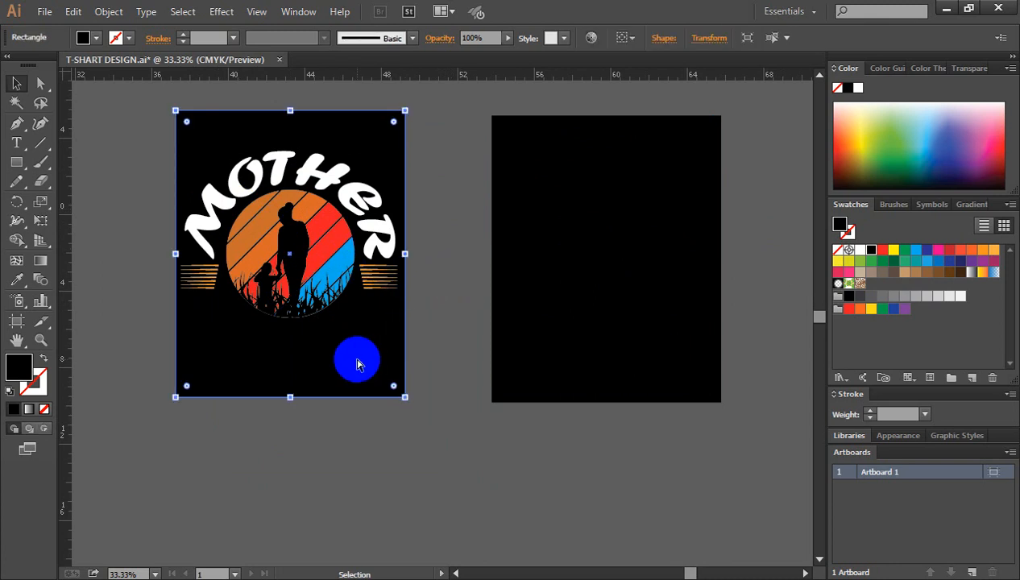
{"action": "key", "text": "a"}
{"action": "key", "text": "ctrl+2"}
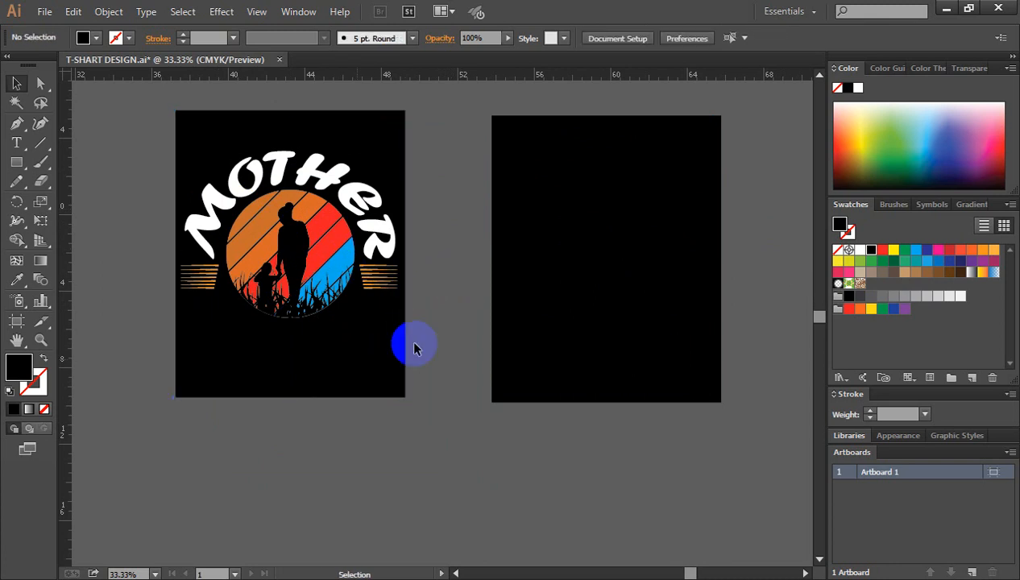
{"action": "left_click", "coordinate": [585, 266]}
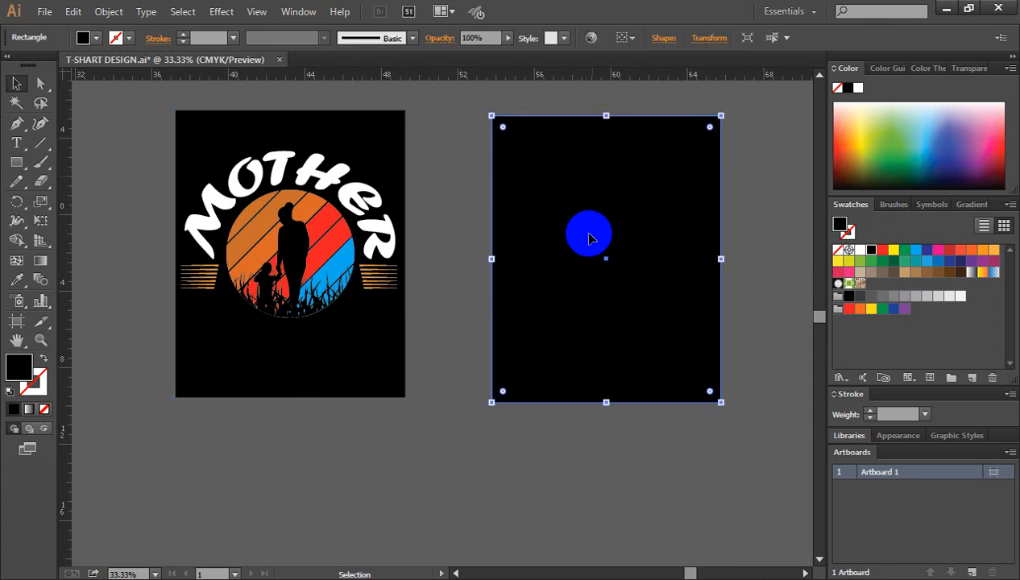
{"action": "key", "text": "a"}
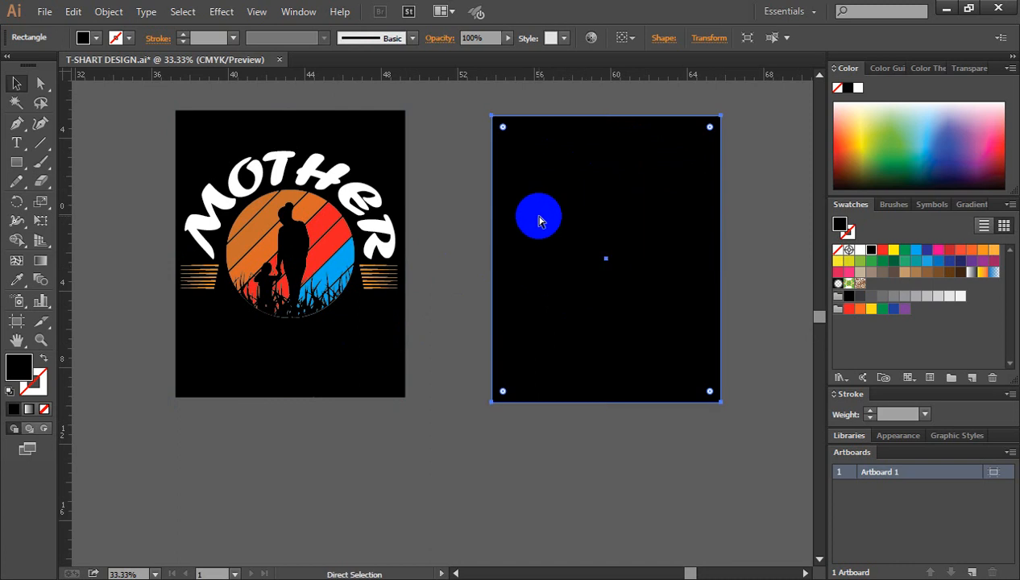
{"action": "key", "text": "ctrl+2"}
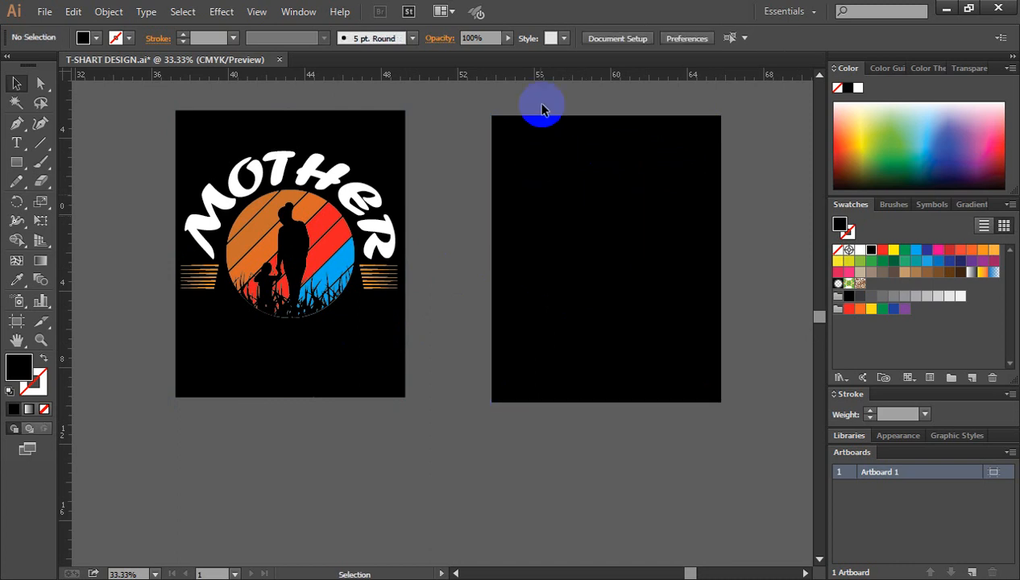
Step: Draw a black circle about 8 in across on the empty canvas to the right of the blank rectangle
{"action": "key", "text": "space"}
{"action": "left_click_drag", "start_coordinate": [582, 284], "coordinate": [517, 276]}
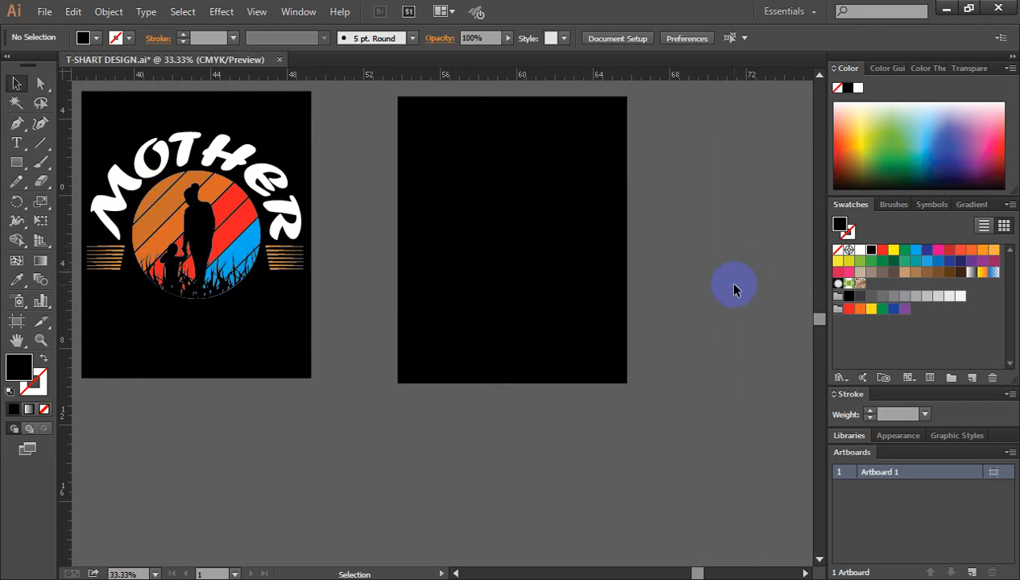
{"action": "key", "text": "space"}
{"action": "left_click_drag", "start_coordinate": [725, 289], "coordinate": [640, 283]}
{"action": "left_click_drag", "start_coordinate": [17, 163], "coordinate": [89, 200]}
{"action": "left_click_drag", "start_coordinate": [697, 235], "coordinate": [721, 308]}
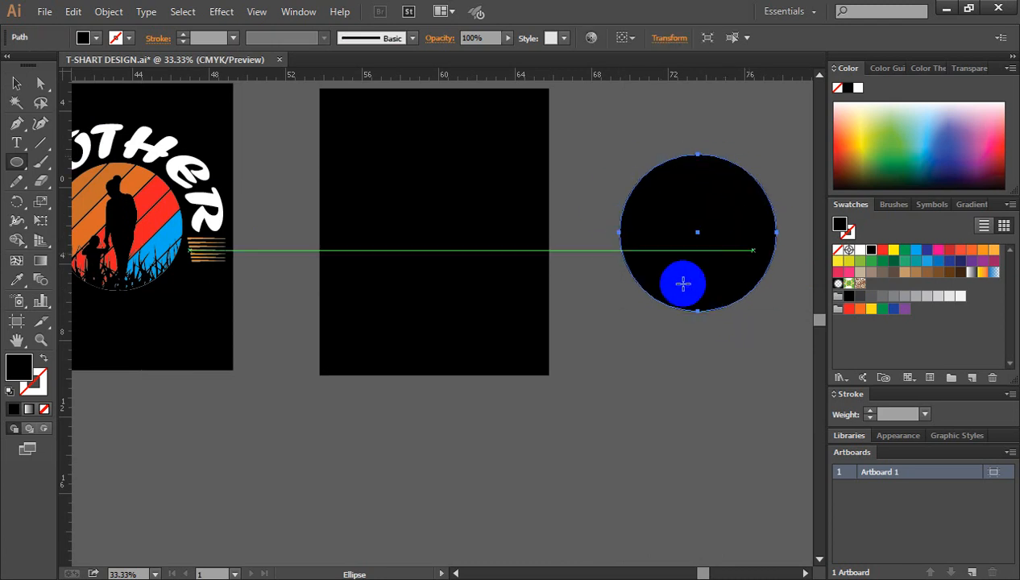
{"action": "left_click", "coordinate": [17, 83]}
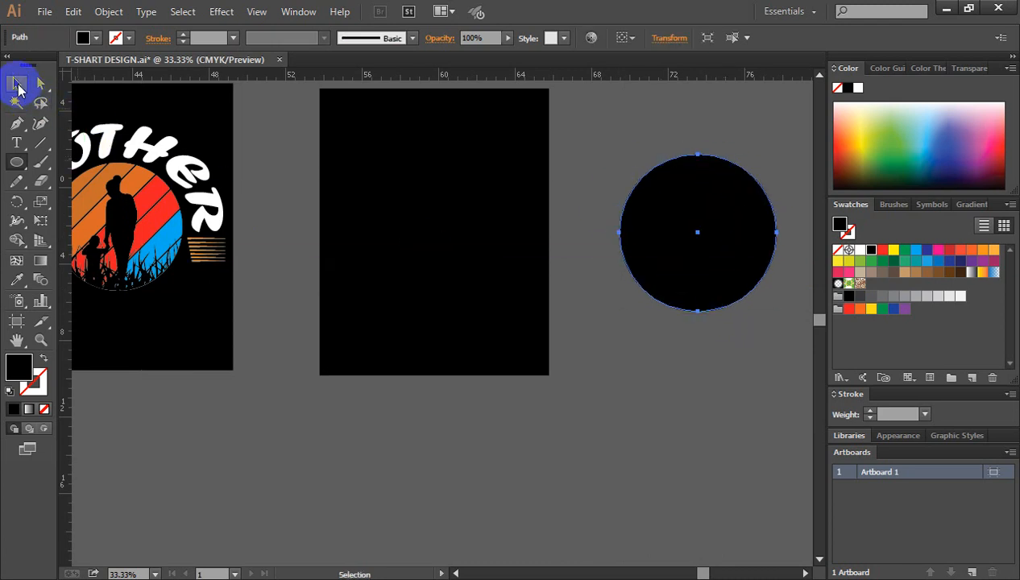
{"action": "left_click", "coordinate": [676, 351]}
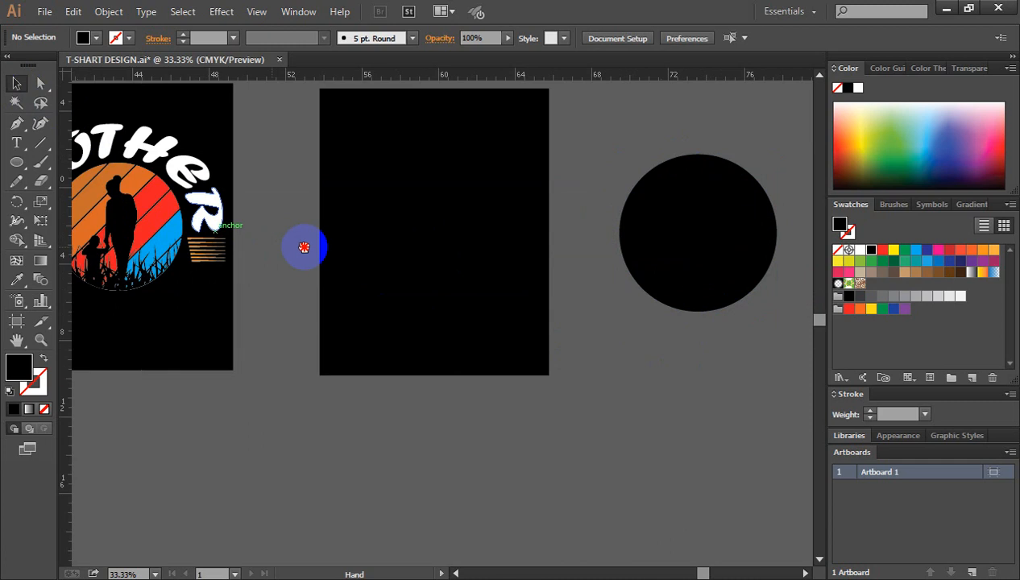
Step: Draw a vertical line segment through the circle's centre, extending past its upper and lower edges
{"action": "left_click_drag", "start_coordinate": [305, 246], "coordinate": [411, 245]}
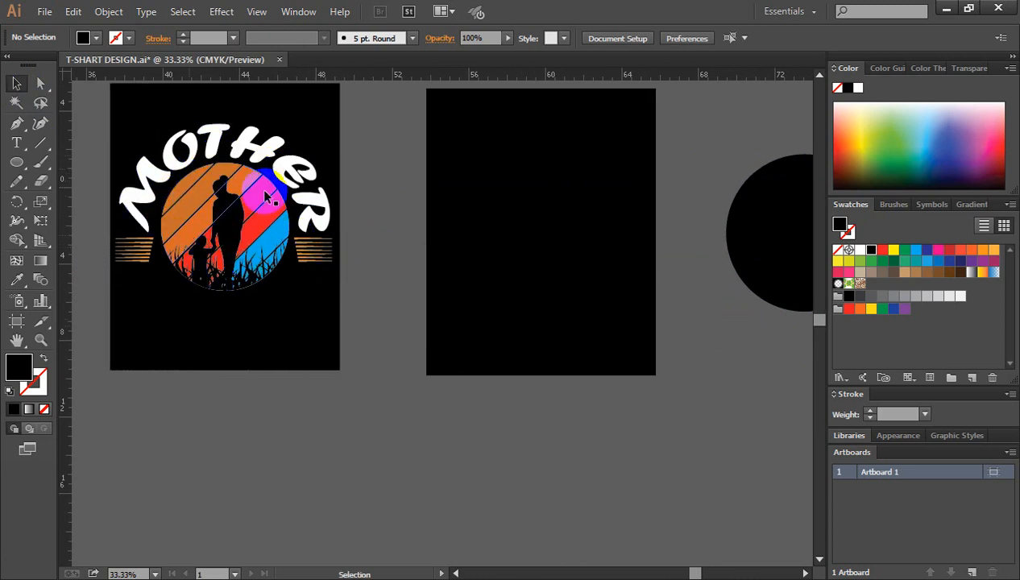
{"action": "left_click_drag", "start_coordinate": [686, 361], "coordinate": [621, 348]}
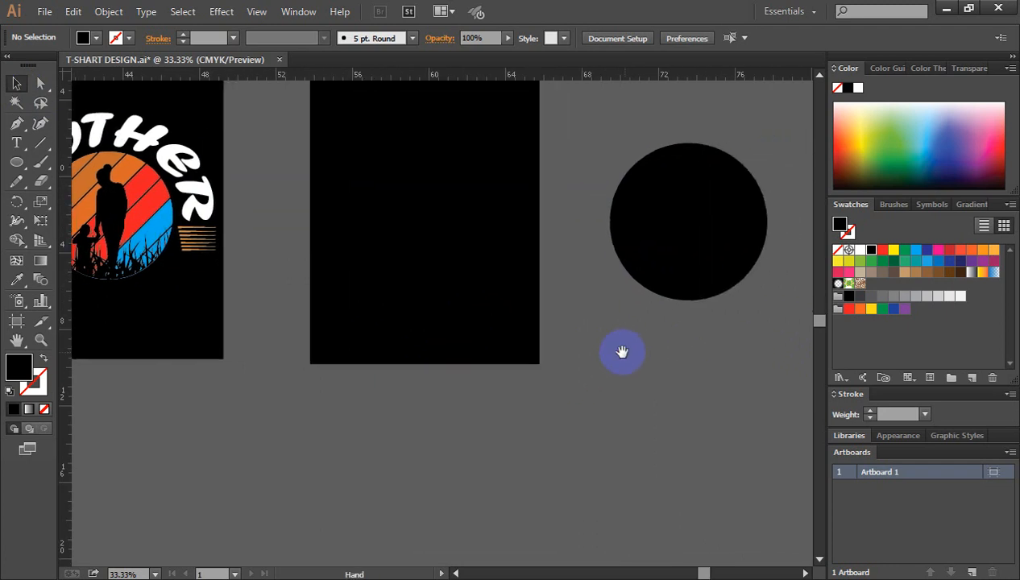
{"action": "left_click", "coordinate": [37, 143]}
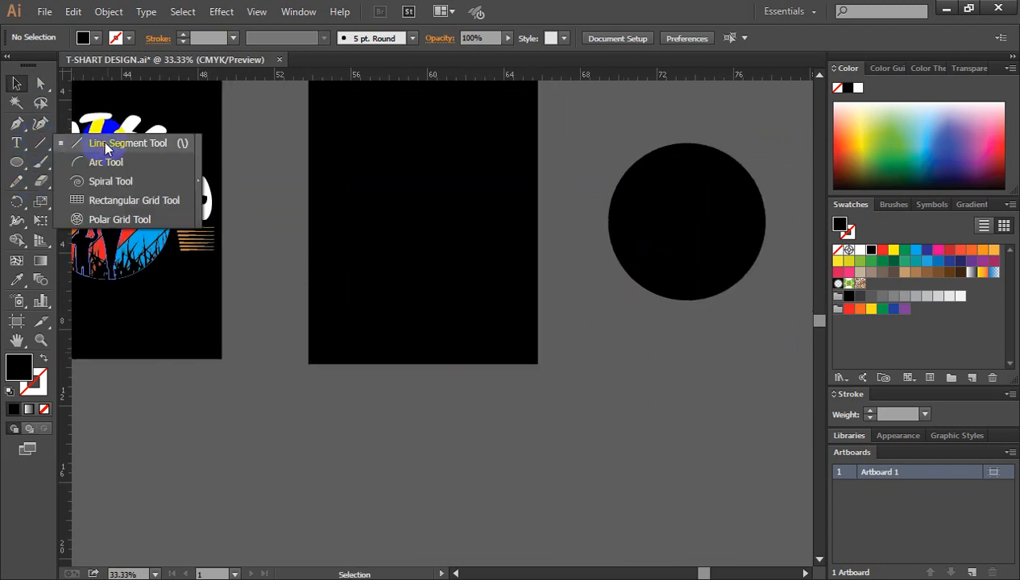
{"action": "left_click", "coordinate": [107, 150]}
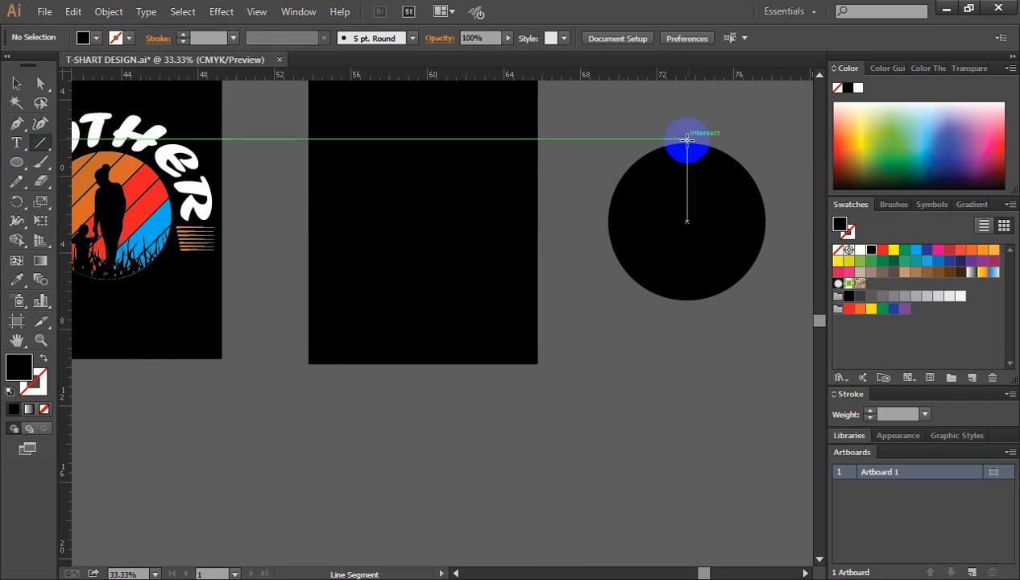
{"action": "left_click_drag", "start_coordinate": [684, 136], "coordinate": [687, 335]}
{"action": "key", "text": "v"}
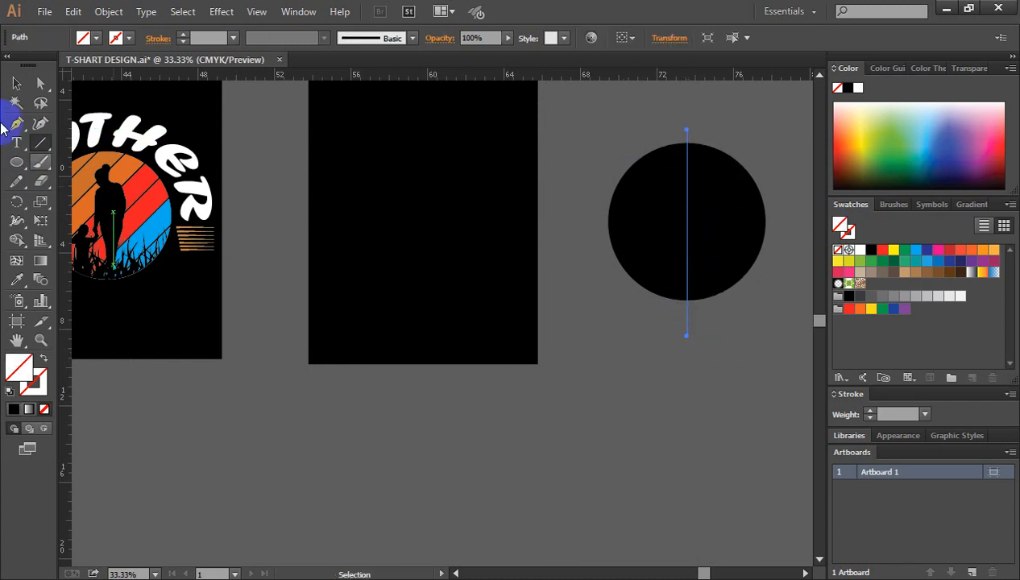
Step: Give the vertical line a white stroke with a weight of 10 pt
{"action": "left_click", "coordinate": [14, 84]}
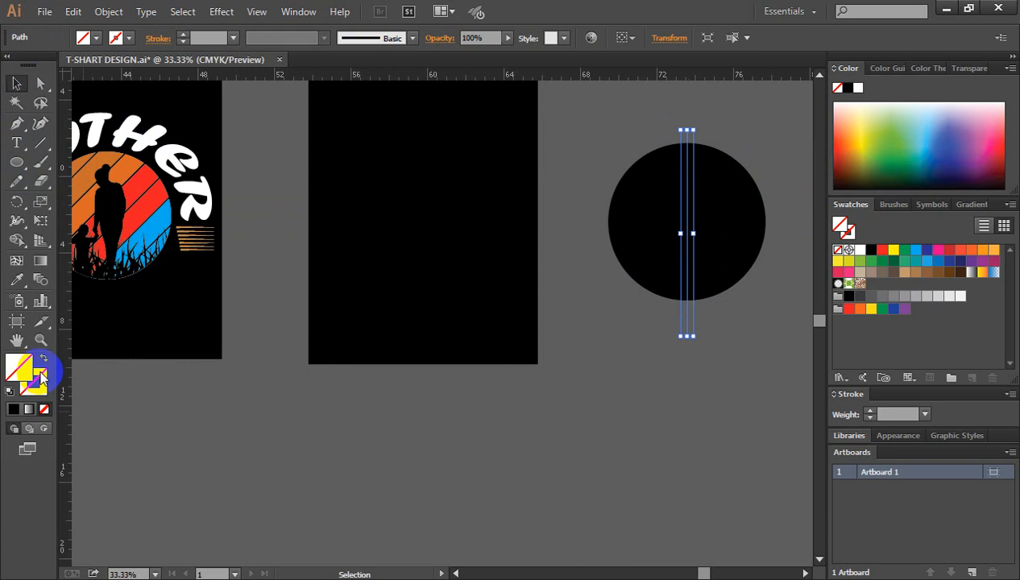
{"action": "left_click", "coordinate": [860, 250]}
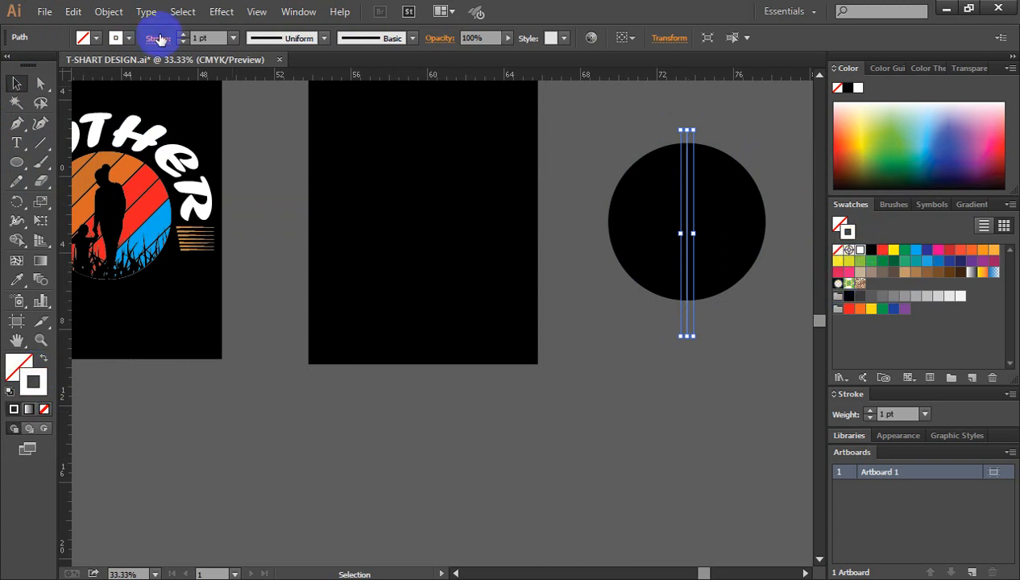
{"action": "left_click", "coordinate": [182, 36]}
{"action": "left_click", "coordinate": [182, 36]}
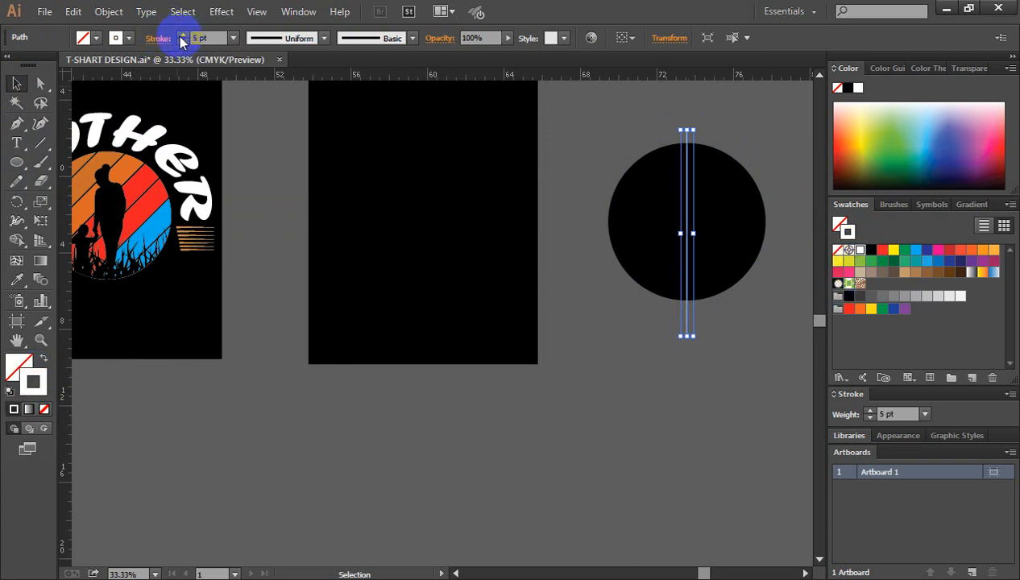
{"action": "left_click", "coordinate": [182, 36]}
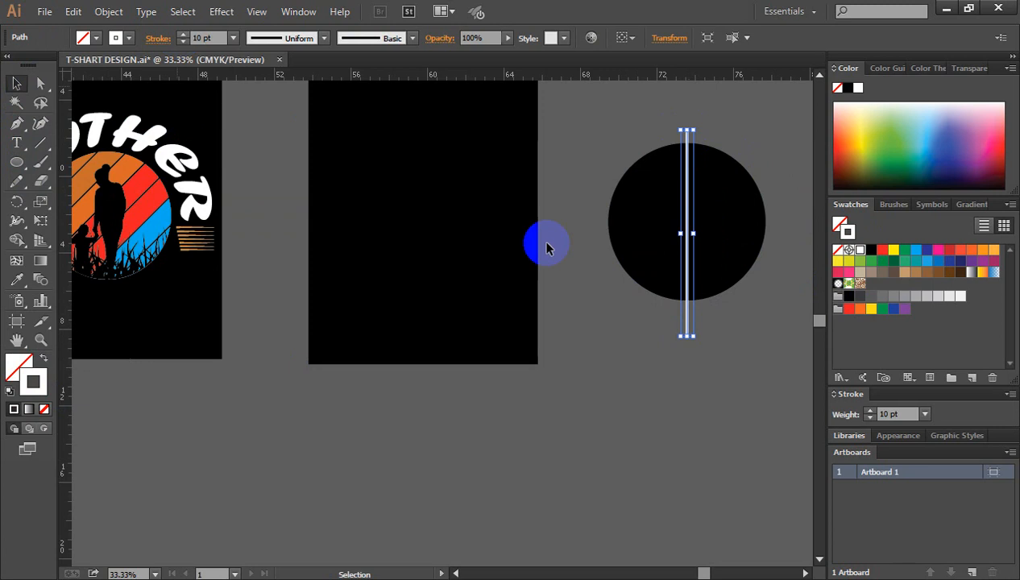
{"action": "left_click", "coordinate": [667, 357]}
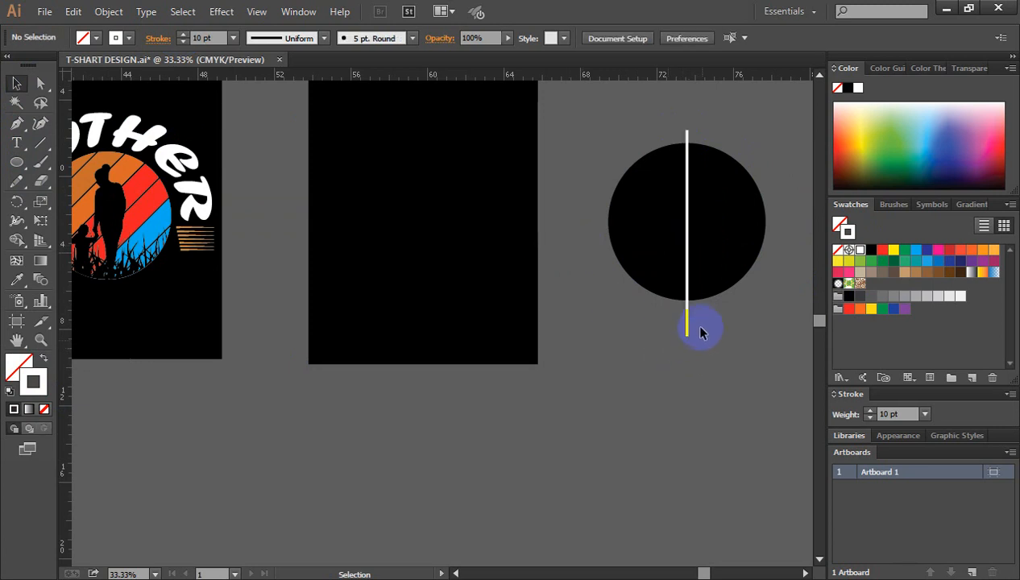
{"action": "left_click", "coordinate": [687, 327]}
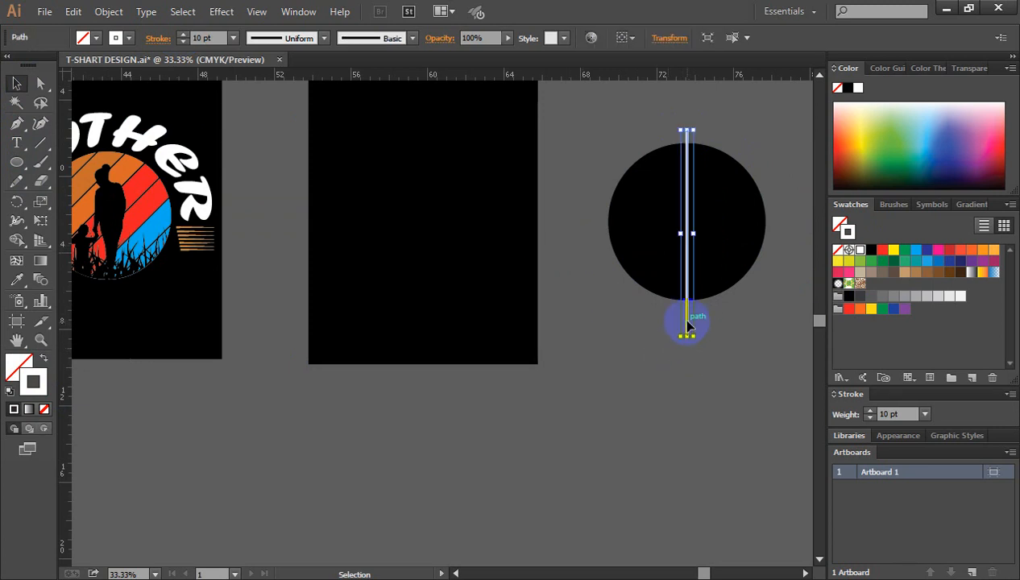
{"action": "key", "text": "space"}
{"action": "left_click_drag", "start_coordinate": [253, 284], "coordinate": [336, 297]}
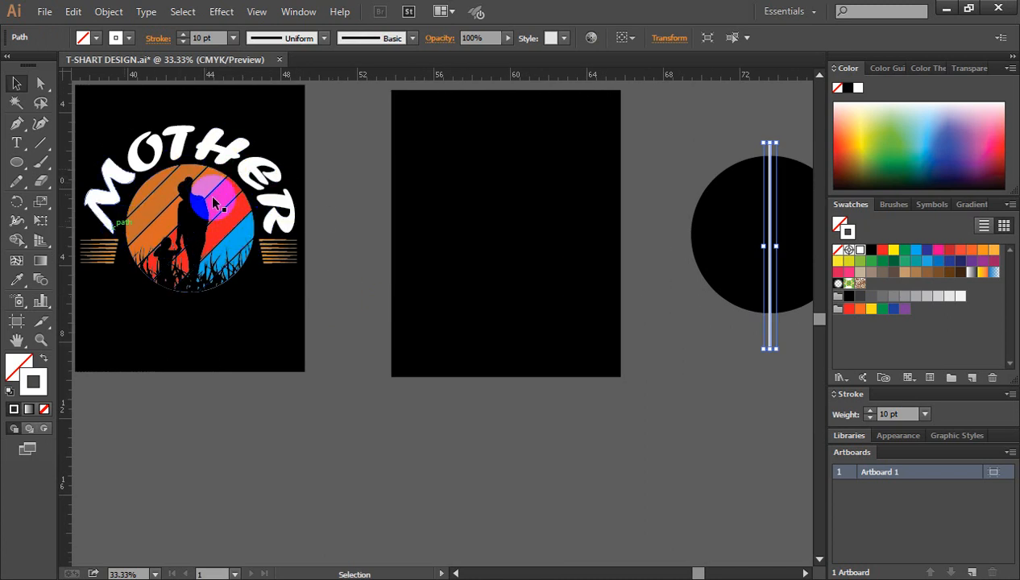
{"action": "left_click_drag", "start_coordinate": [689, 321], "coordinate": [546, 303]}
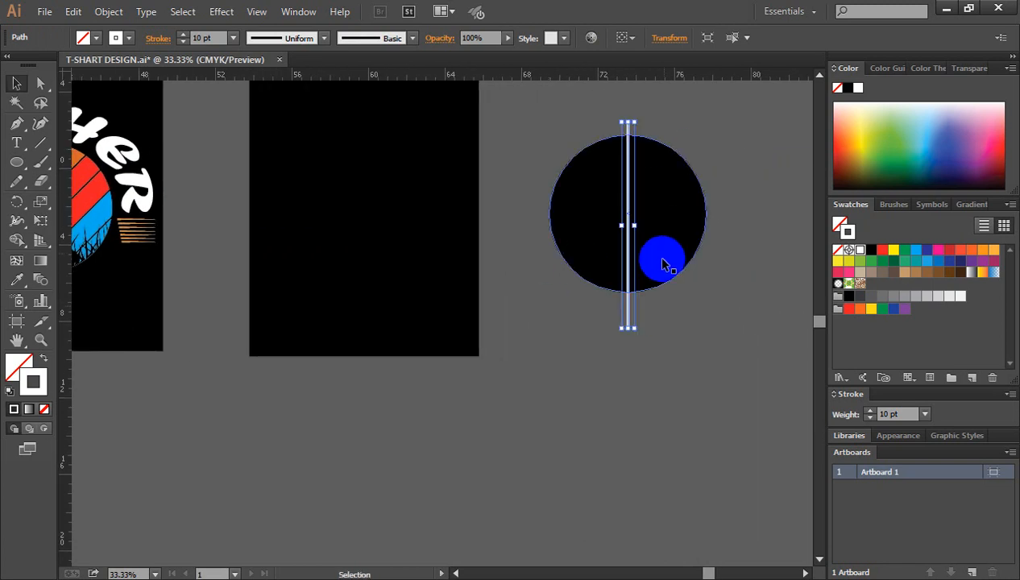
{"action": "left_click", "coordinate": [643, 324]}
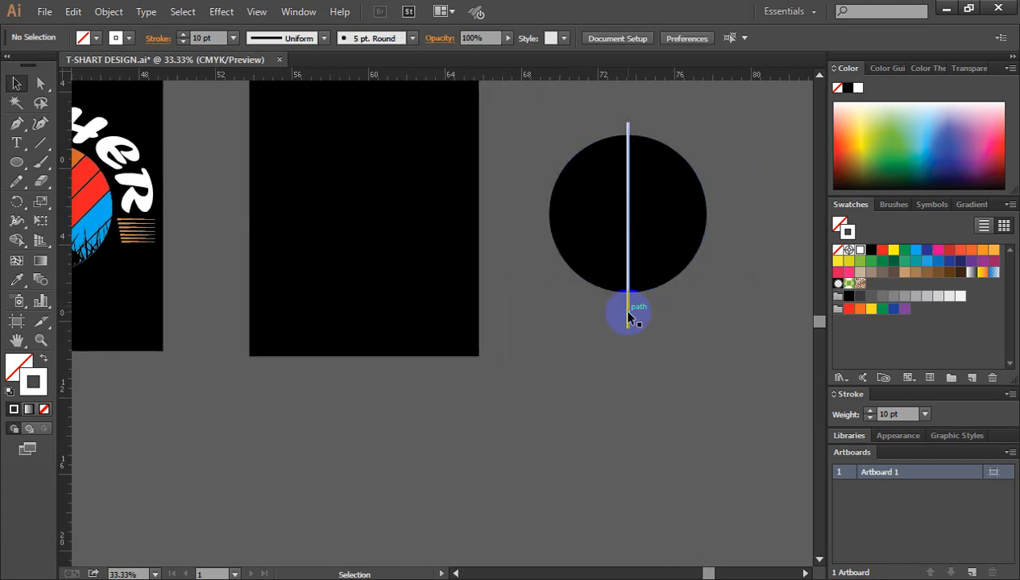
Step: Duplicate the white line about 1.08 in to its right and repeat the copy until there are six evenly spaced vertical lines
{"action": "left_click_drag", "start_coordinate": [633, 317], "coordinate": [651, 316]}
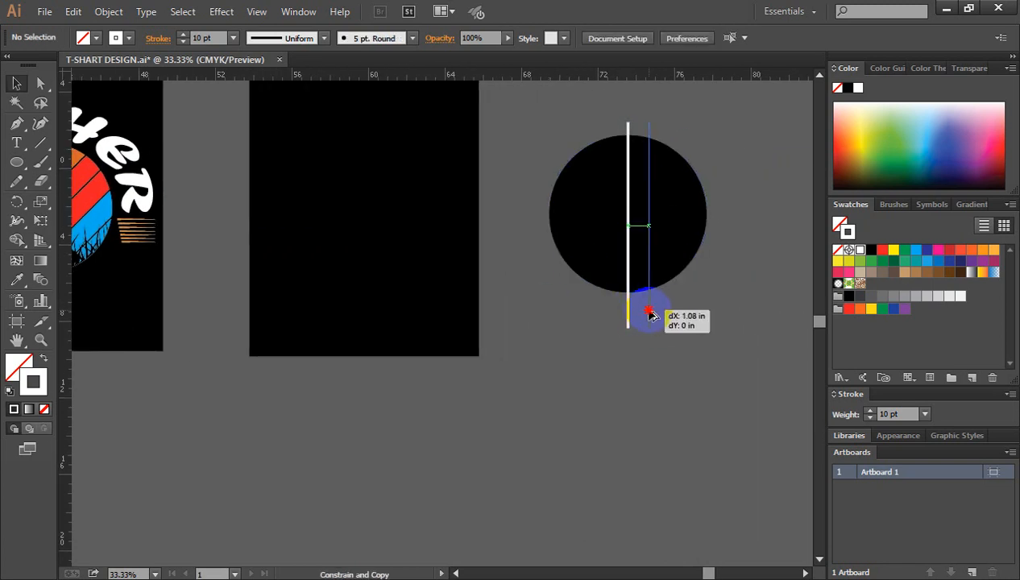
{"action": "left_click_drag", "start_coordinate": [722, 316], "coordinate": [734, 312]}
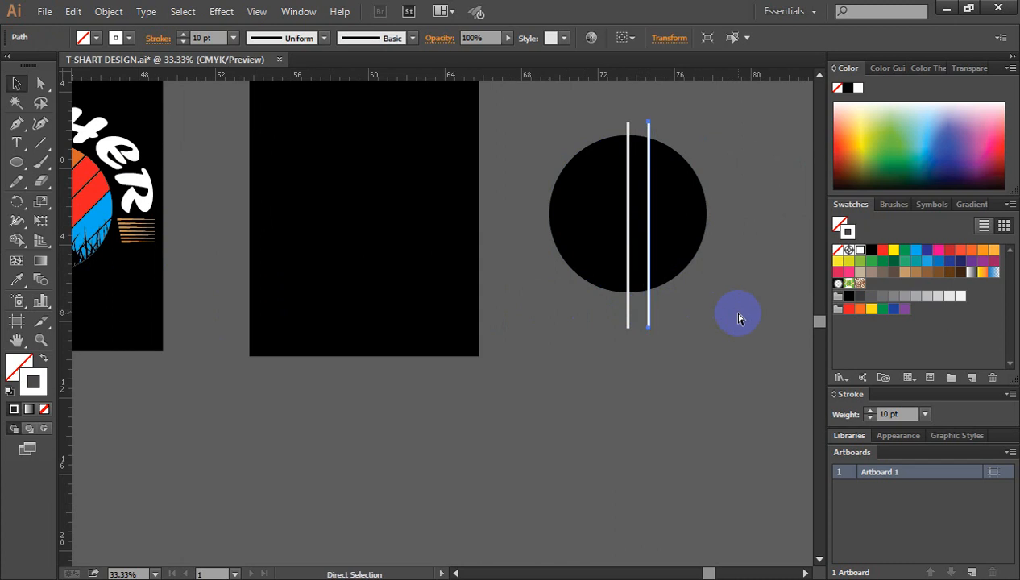
{"action": "key", "text": "ctrl+d"}
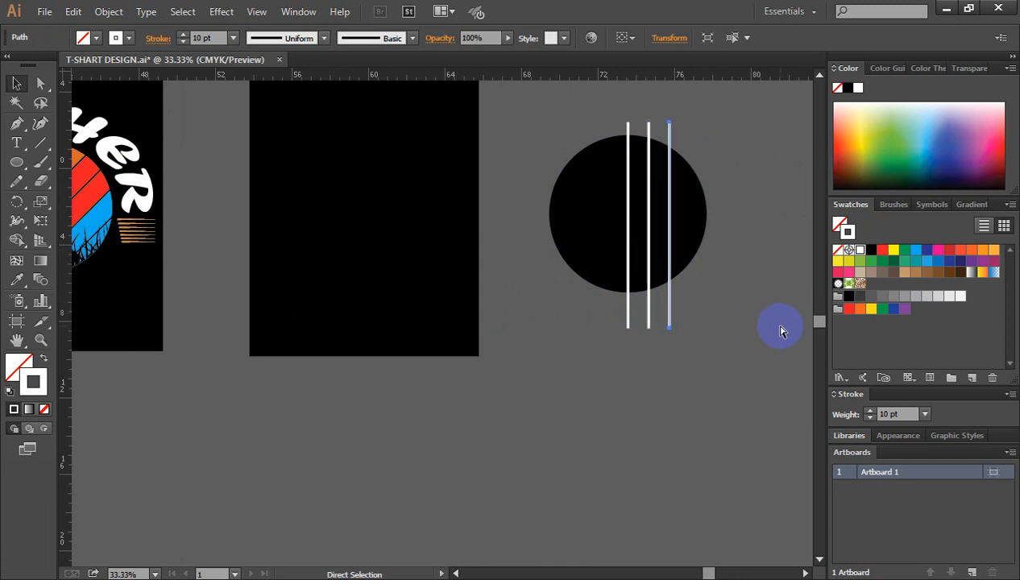
{"action": "key", "text": "ctrl+d"}
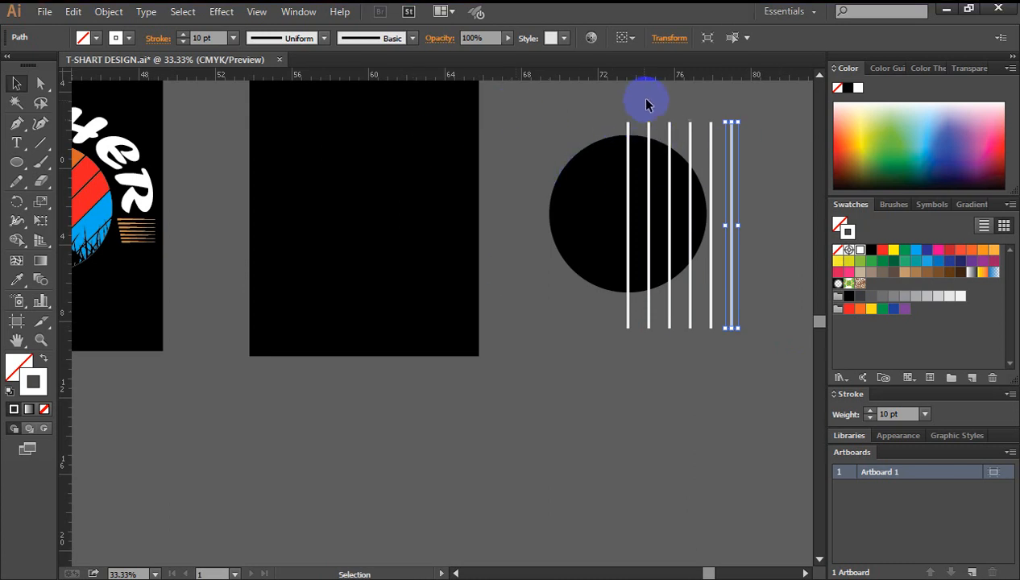
Step: Move all six white lines together to the left so they span the circle and extend past its upper and lower edges
{"action": "left_click", "coordinate": [612, 104]}
{"action": "left_click_drag", "start_coordinate": [660, 111], "coordinate": [771, 132]}
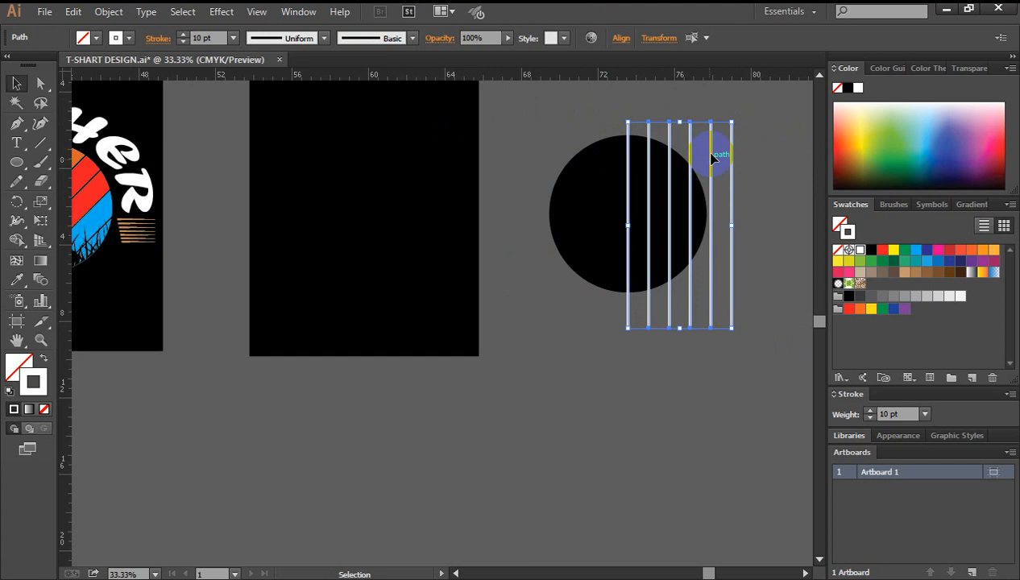
{"action": "left_click_drag", "start_coordinate": [713, 153], "coordinate": [653, 145]}
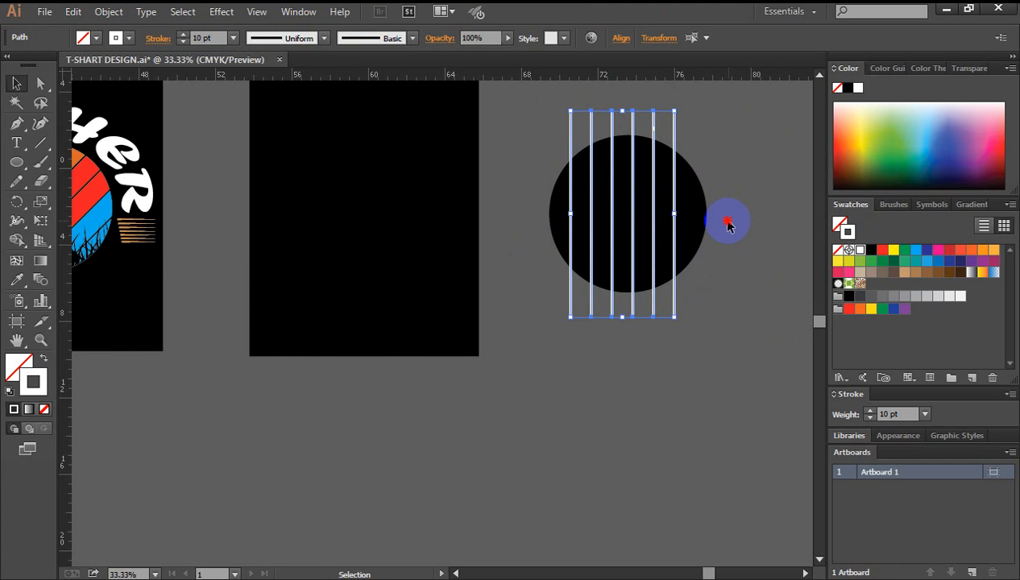
{"action": "left_click", "coordinate": [722, 219]}
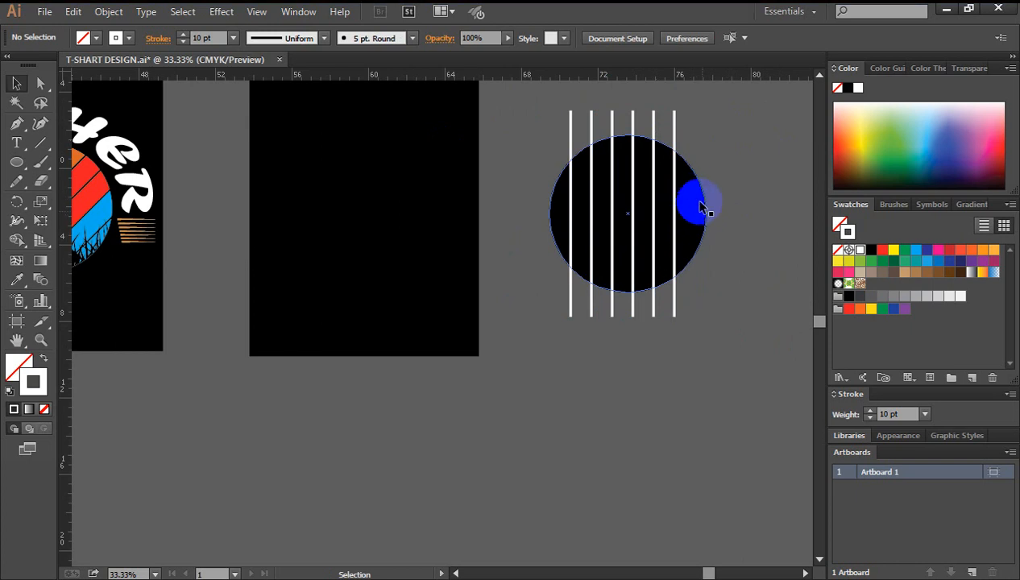
Step: Move only the rightmost white line about 0.58 in horizontally towards the circle's right edge
{"action": "left_click", "coordinate": [677, 310]}
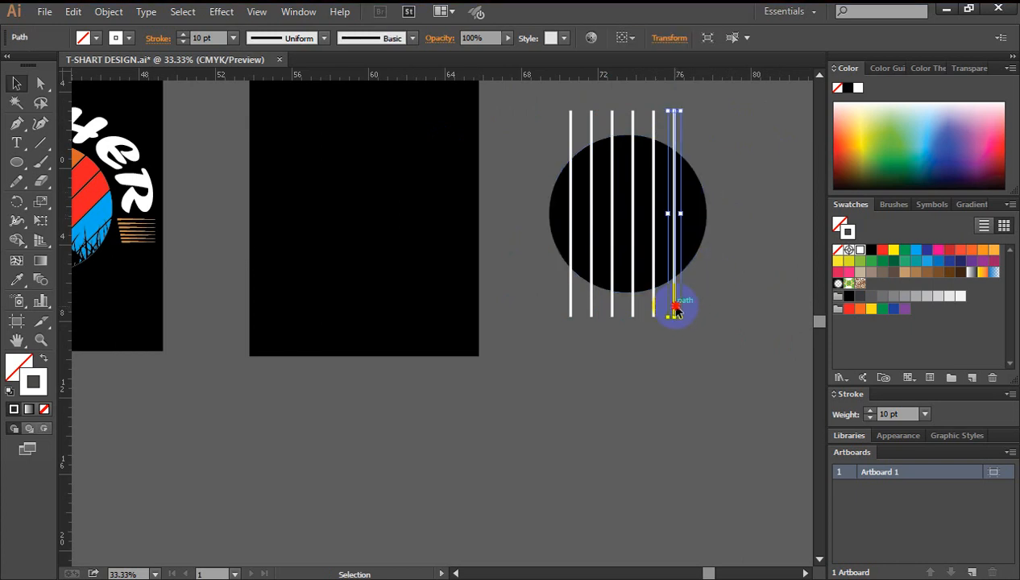
{"action": "left_click_drag", "start_coordinate": [675, 312], "coordinate": [687, 312]}
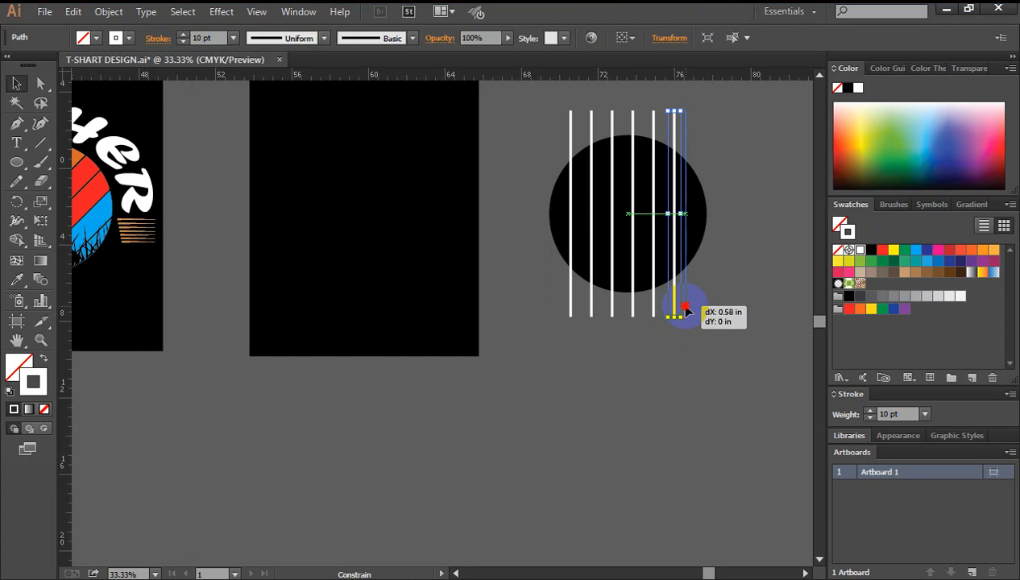
{"action": "left_click", "coordinate": [726, 320]}
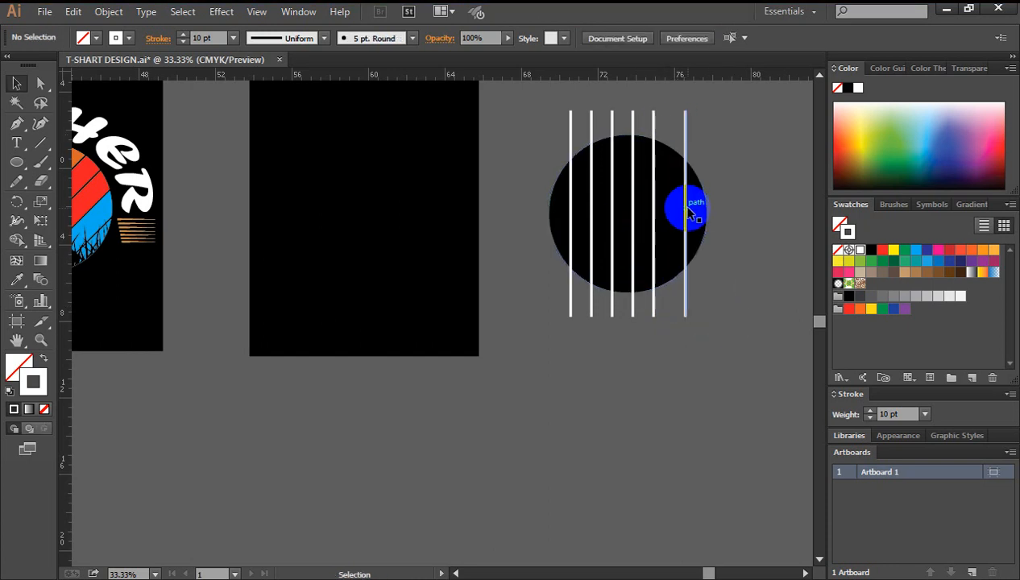
Step: Distribute the circle and the six lines by their bottom edges vertically and by their left edges horizontally
{"action": "left_click_drag", "start_coordinate": [532, 142], "coordinate": [729, 298]}
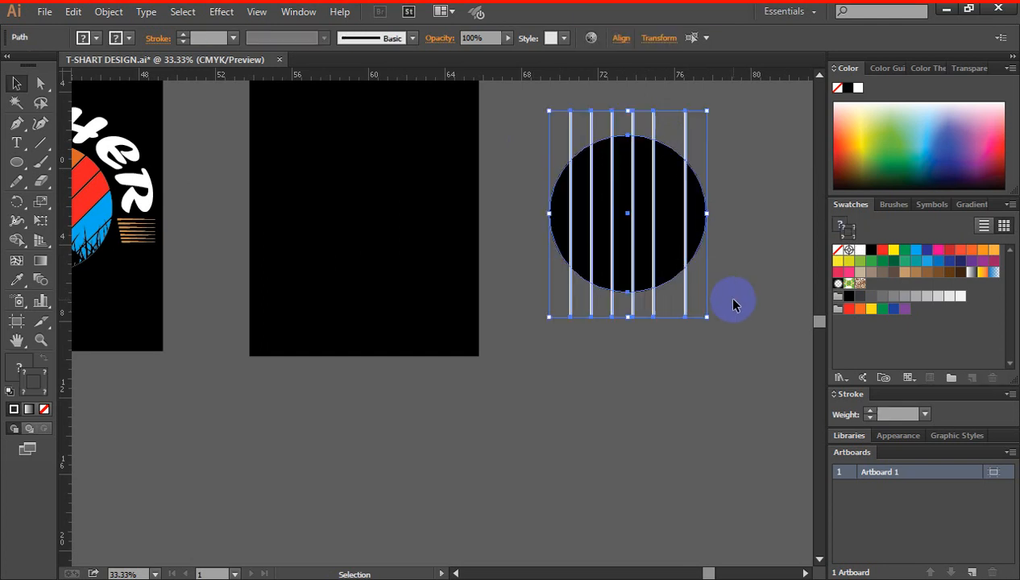
{"action": "left_click", "coordinate": [621, 38]}
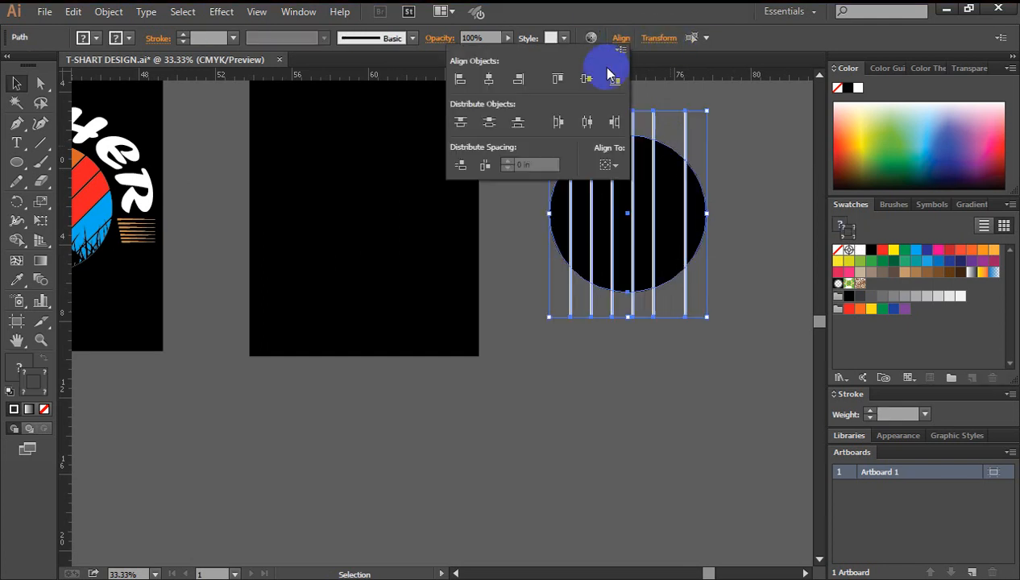
{"action": "left_click", "coordinate": [516, 124]}
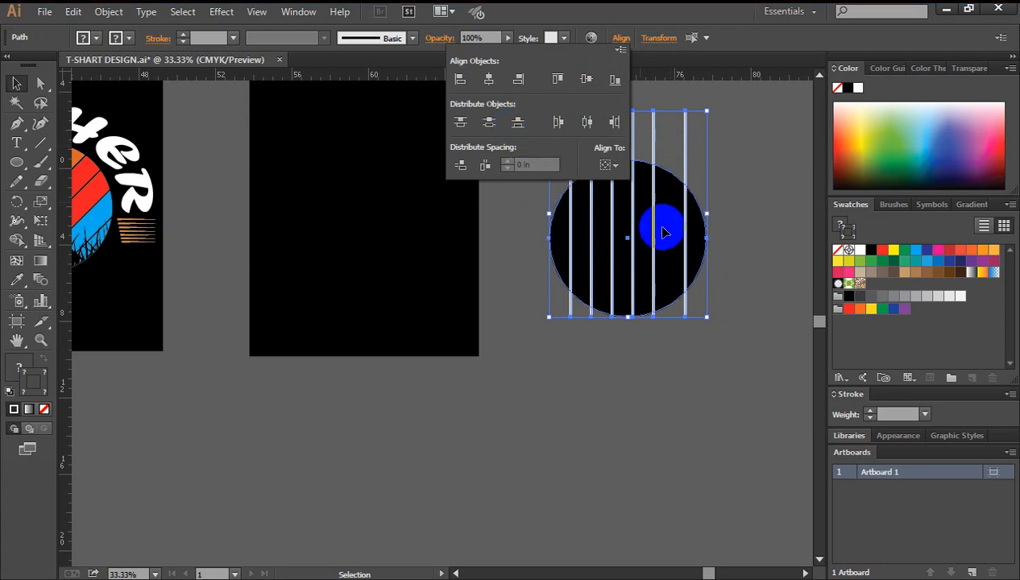
{"action": "left_click", "coordinate": [558, 123]}
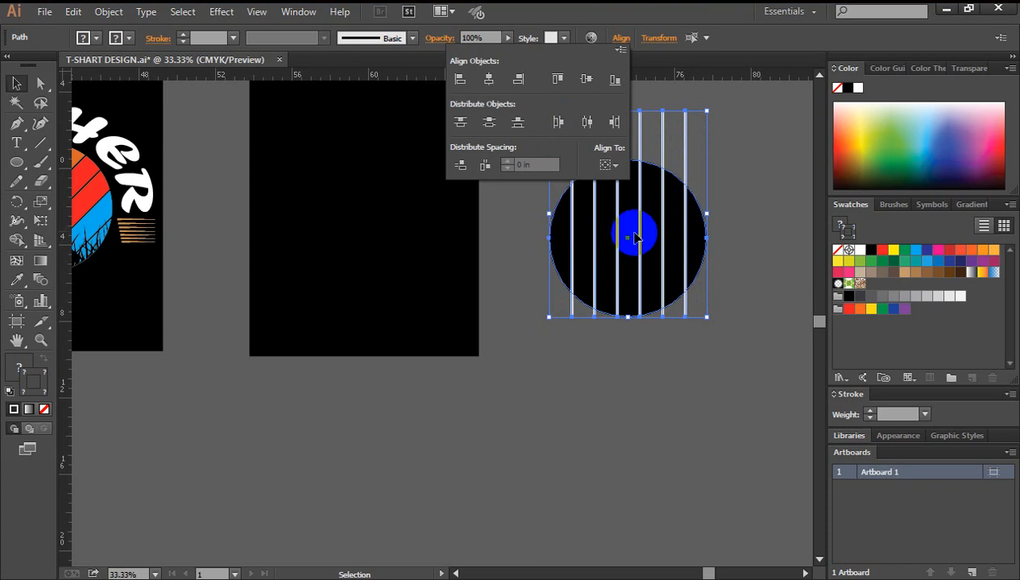
{"action": "left_click", "coordinate": [765, 198]}
{"action": "left_click", "coordinate": [766, 198]}
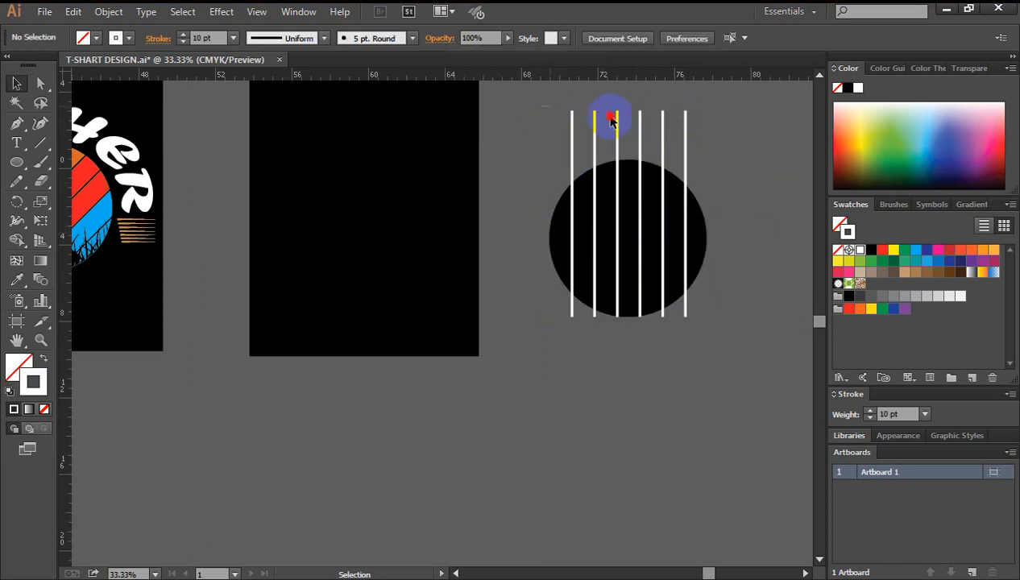
Step: Nudge the six white lines down so they extend past both the circle's upper and lower edges
{"action": "left_click_drag", "start_coordinate": [609, 118], "coordinate": [722, 132]}
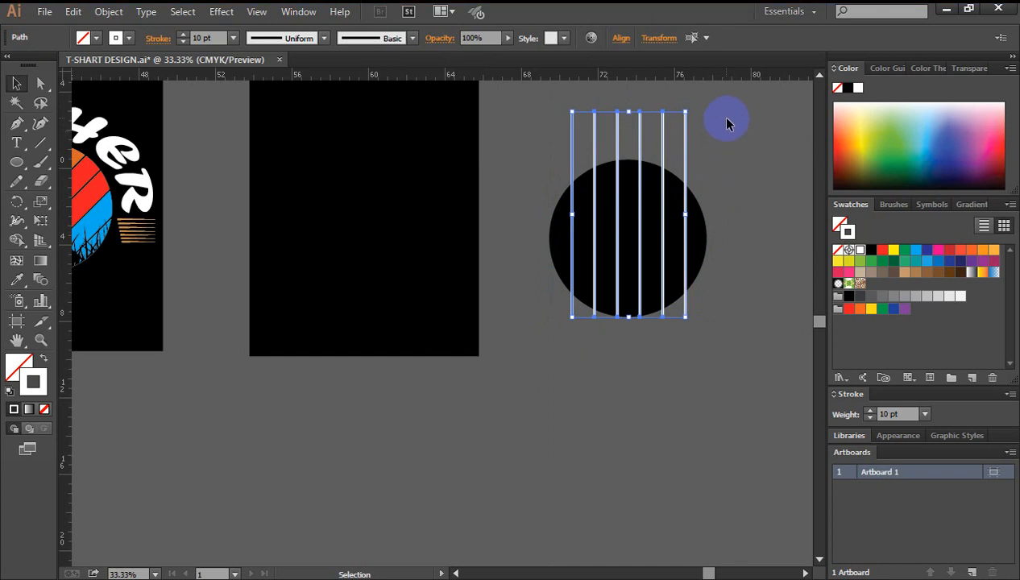
{"action": "key", "text": "shift+Down"}
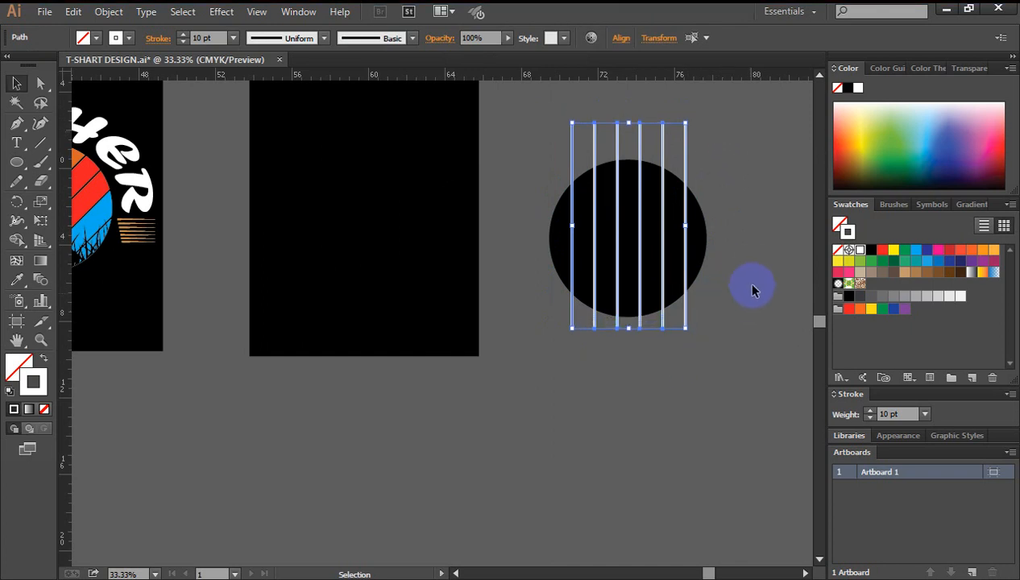
{"action": "left_click", "coordinate": [749, 269]}
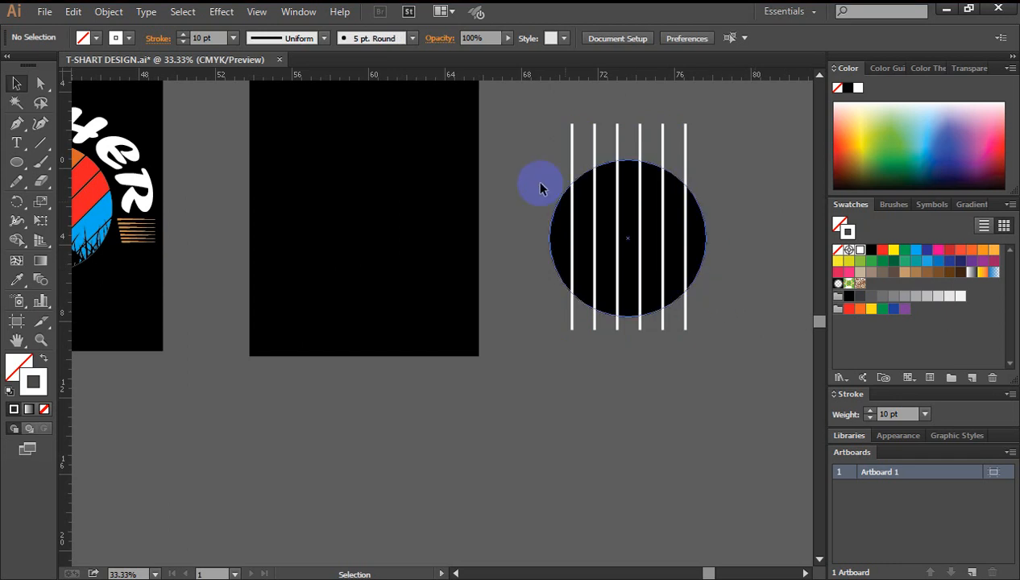
Step: Expand the fill and stroke of the six white lines to turn them into filled shapes
{"action": "left_click_drag", "start_coordinate": [715, 117], "coordinate": [766, 136]}
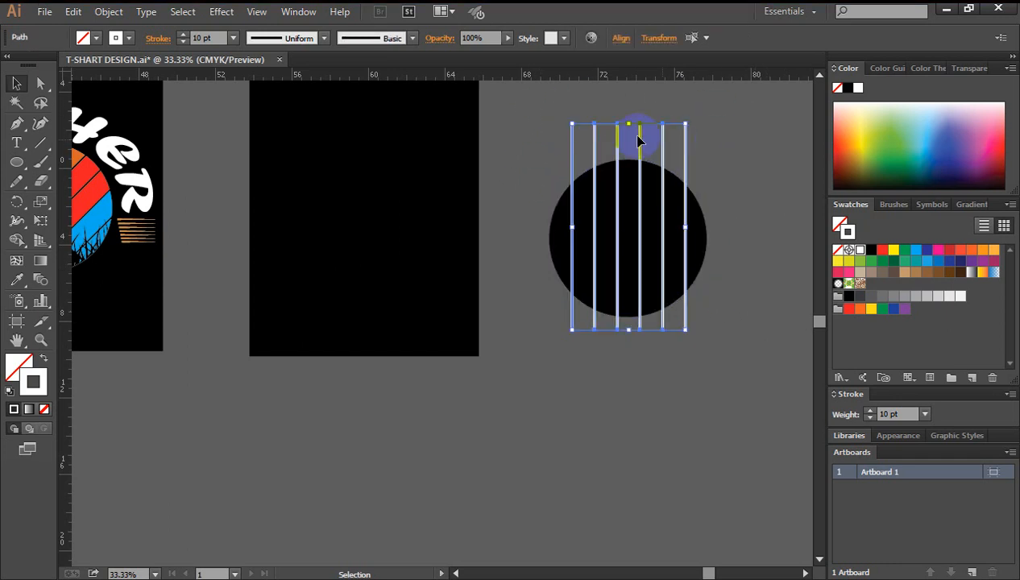
{"action": "left_click", "coordinate": [106, 12]}
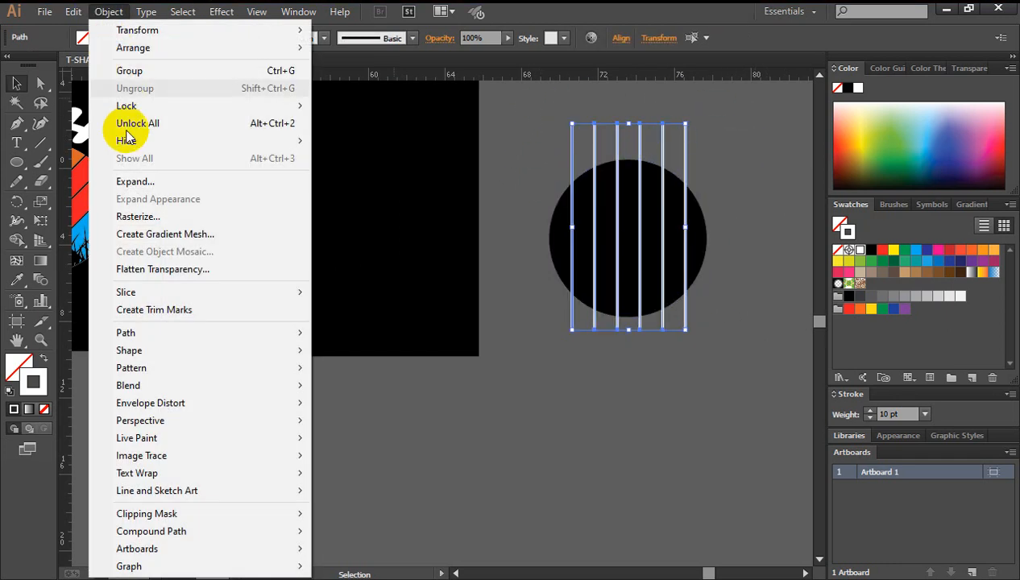
{"action": "left_click", "coordinate": [135, 181]}
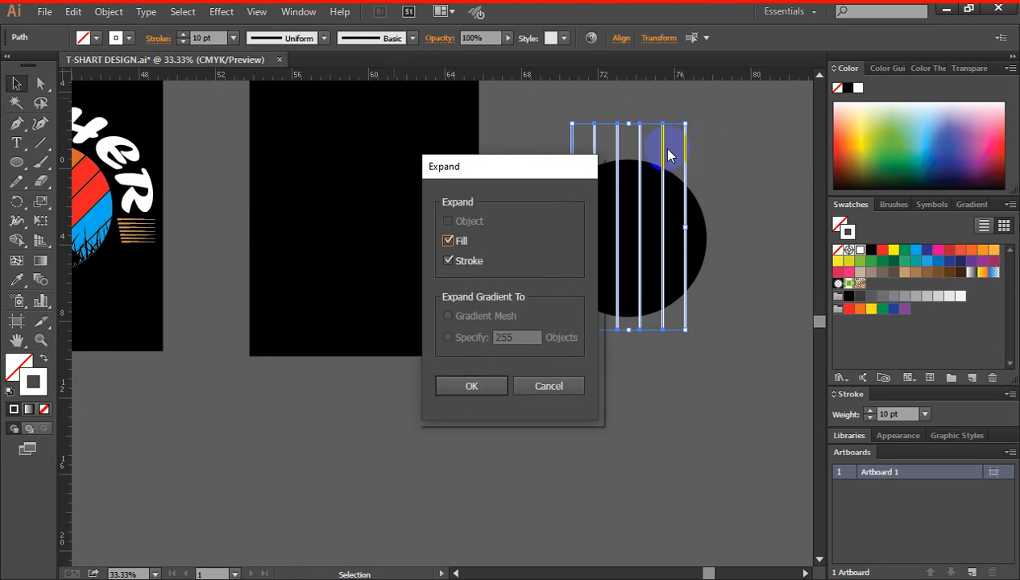
{"action": "left_click", "coordinate": [460, 387]}
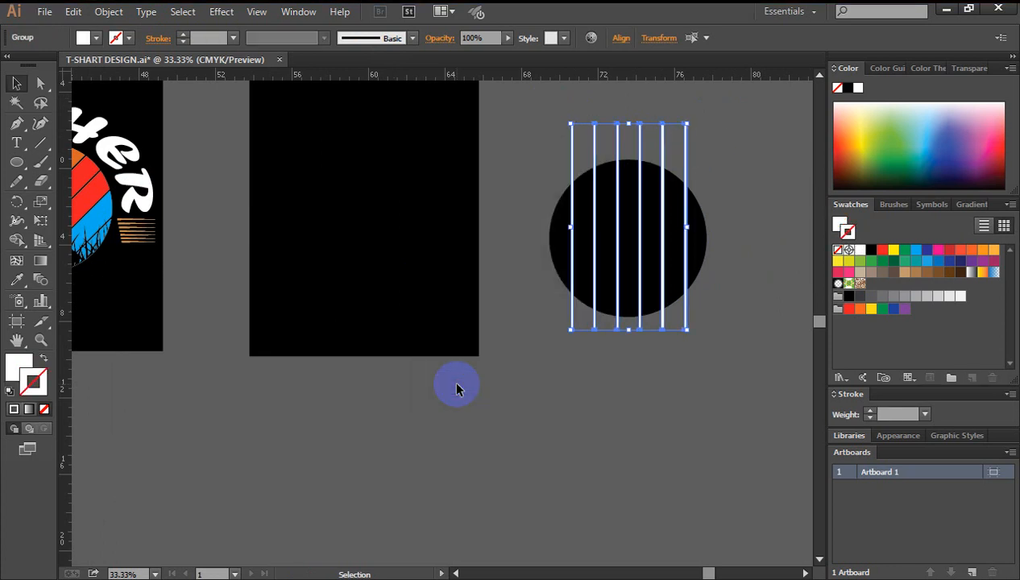
{"action": "left_click", "coordinate": [16, 368]}
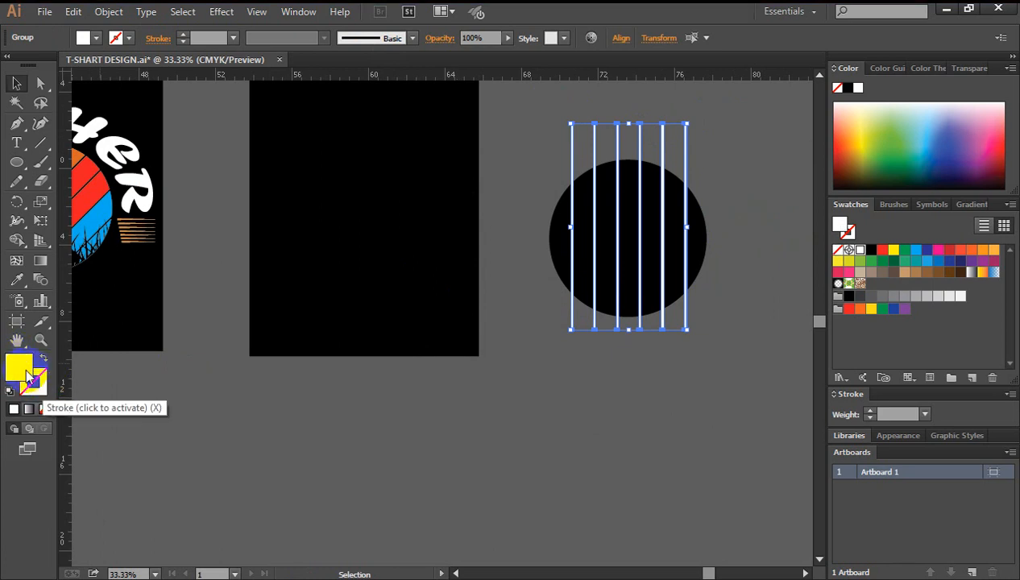
{"action": "left_click", "coordinate": [582, 252]}
{"action": "left_click", "coordinate": [537, 174]}
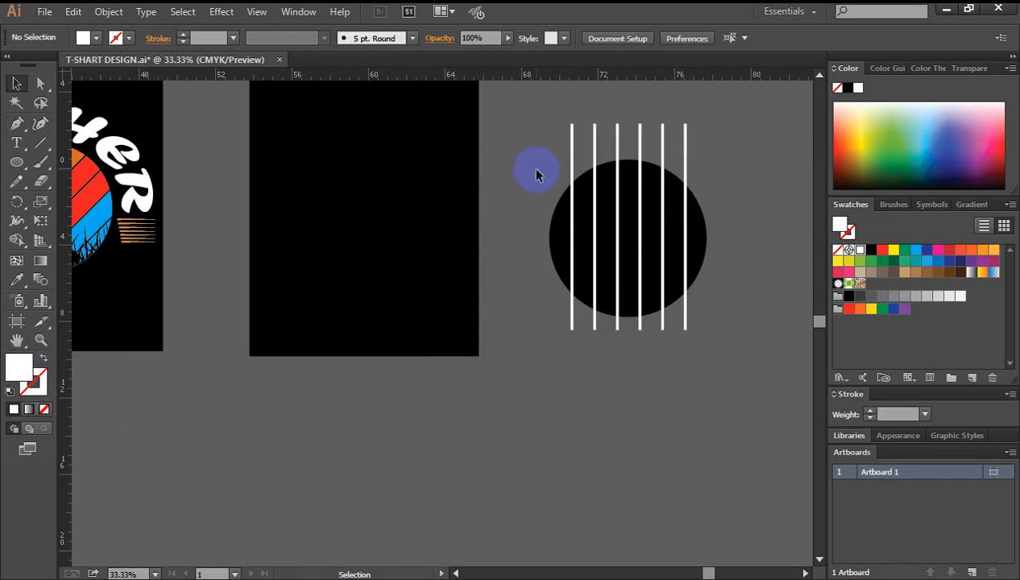
Step: Trim away the line ends above and below the circle with the Shape Builder tool
{"action": "left_click_drag", "start_coordinate": [531, 157], "coordinate": [766, 321]}
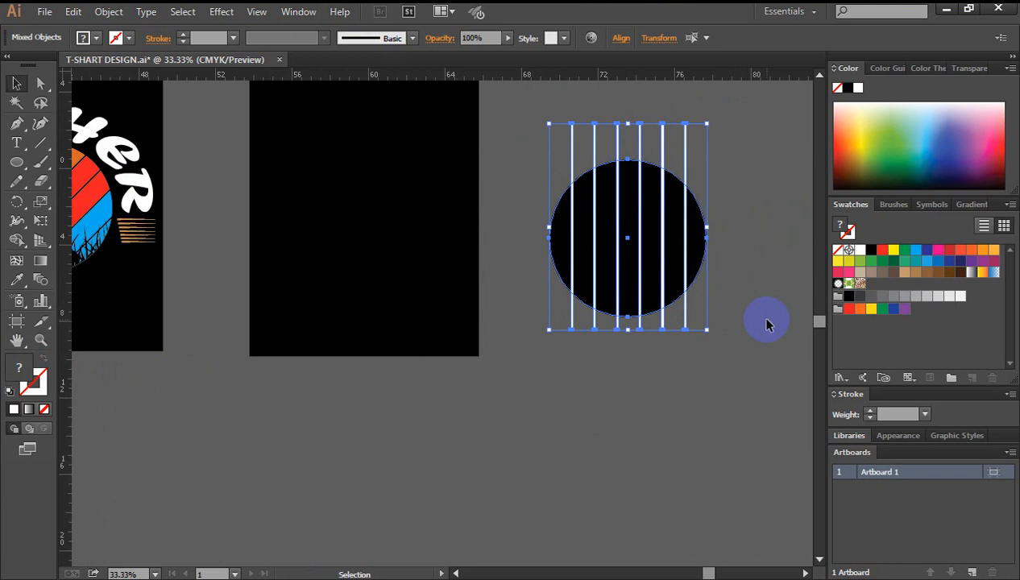
{"action": "left_click", "coordinate": [17, 239]}
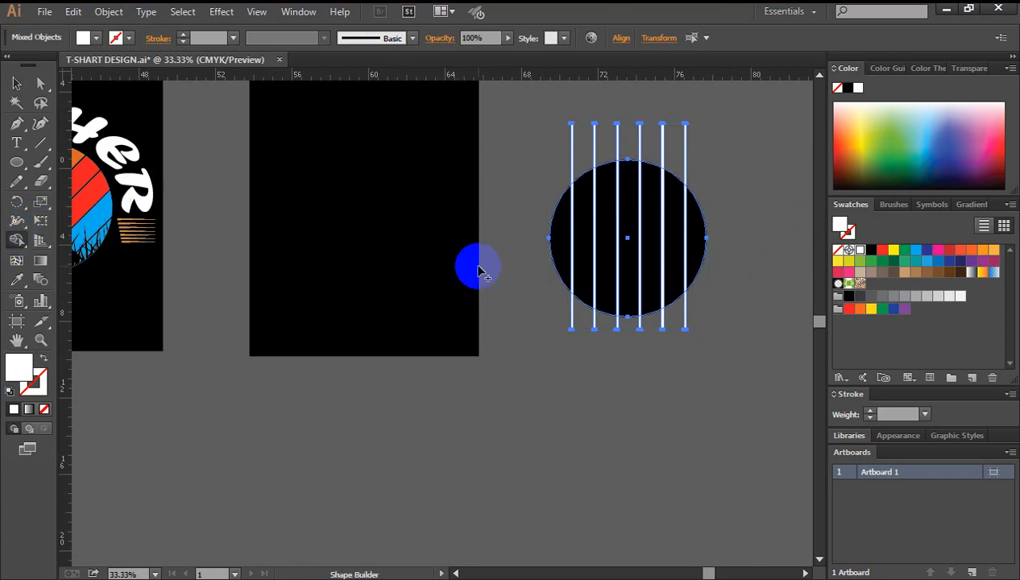
{"action": "left_click_drag", "start_coordinate": [537, 166], "coordinate": [596, 152]}
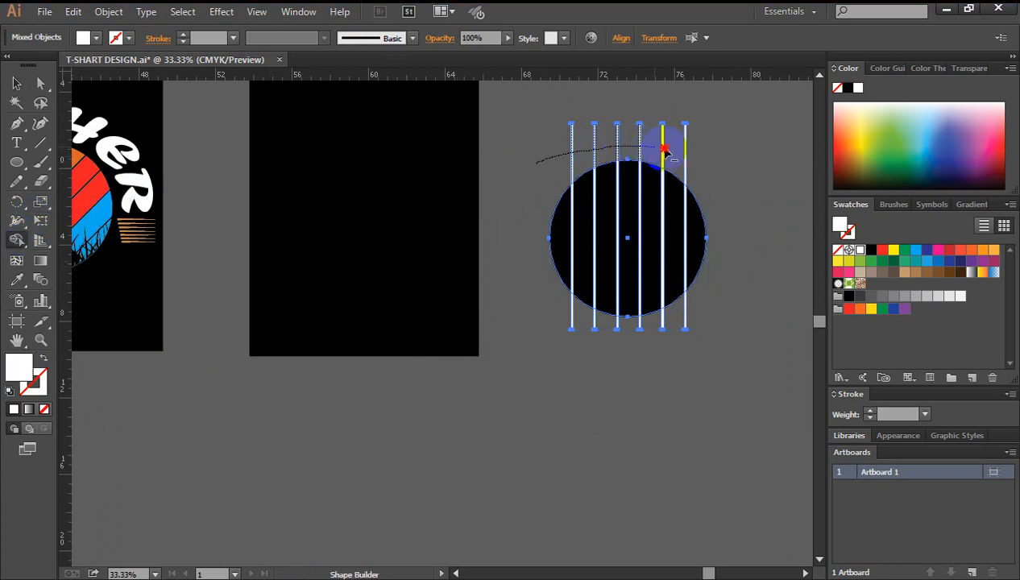
{"action": "left_click_drag", "start_coordinate": [666, 150], "coordinate": [724, 177]}
{"action": "mouse_move", "coordinate": [683, 319]}
{"action": "left_mouse_down"}
{"action": "mouse_move", "coordinate": [617, 325]}
{"action": "mouse_move", "coordinate": [556, 314]}
{"action": "left_mouse_up"}
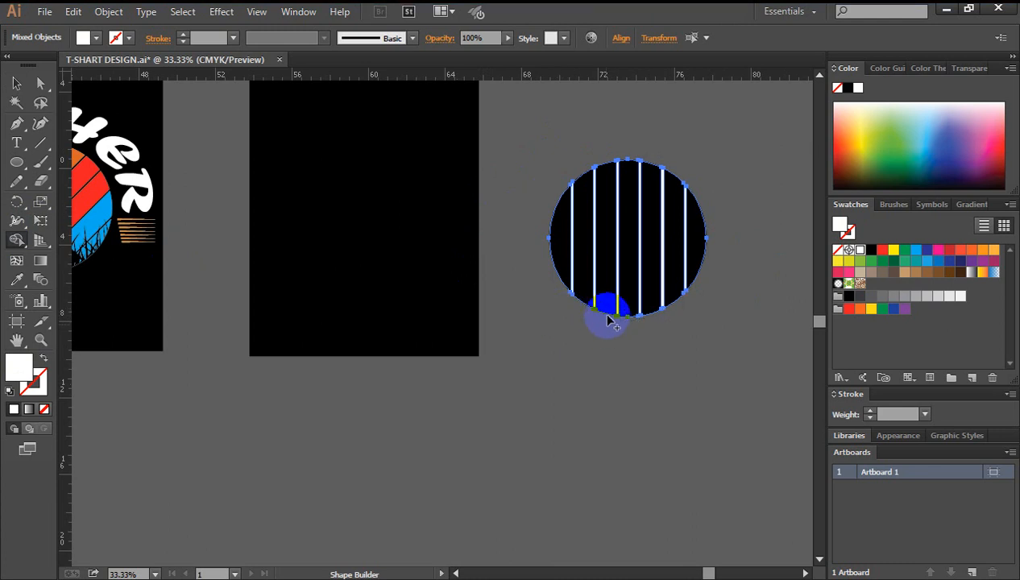
Step: Remove the six white stripes inside the circle with the Shape Builder tool, leaving separate black segments divided by gaps
{"action": "left_click", "coordinate": [574, 259]}
{"action": "left_click", "coordinate": [523, 314]}
{"action": "left_click_drag", "start_coordinate": [469, 314], "coordinate": [563, 255]}
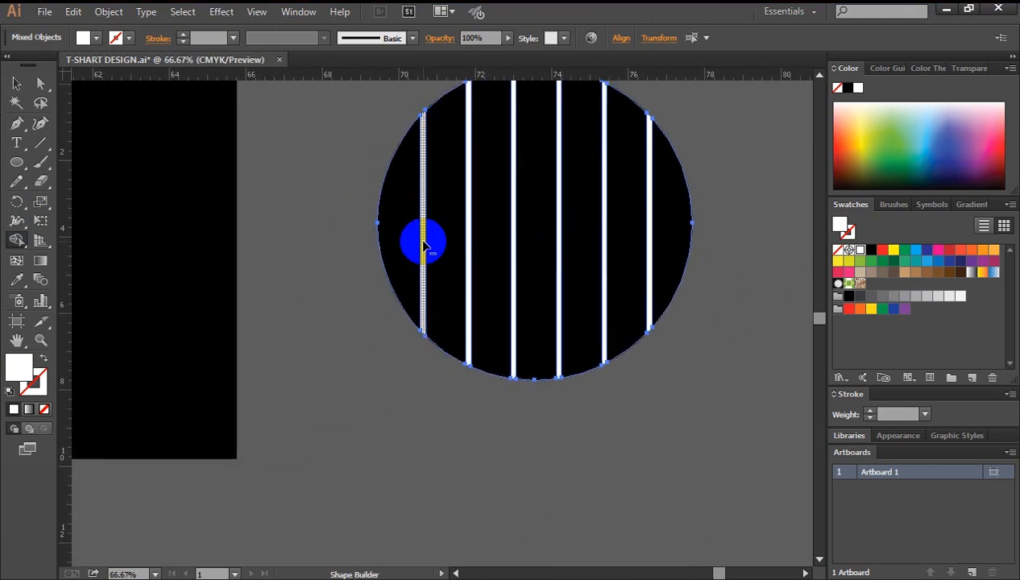
{"action": "left_click", "coordinate": [422, 243], "text": "alt"}
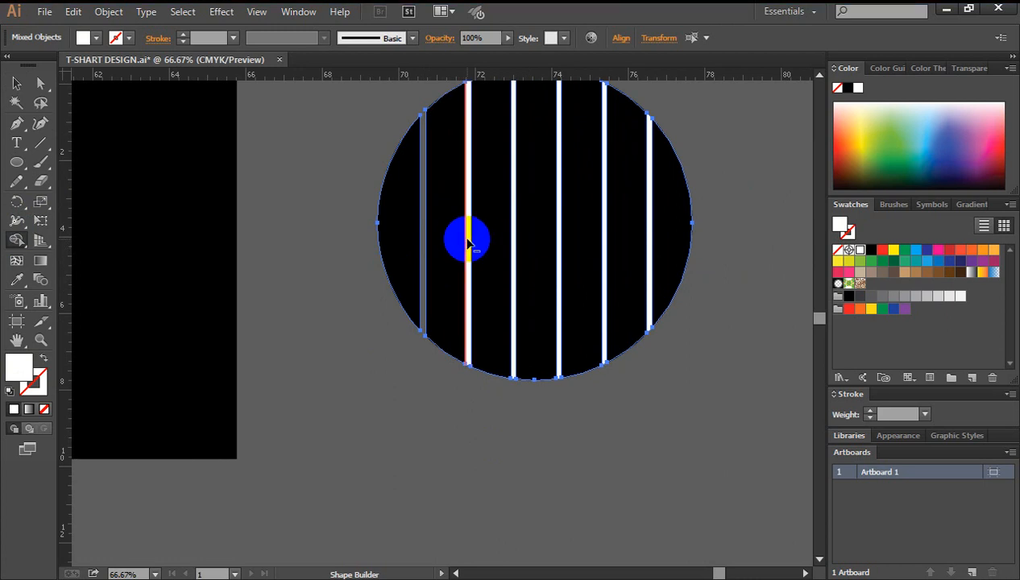
{"action": "left_click", "coordinate": [469, 232], "text": "alt"}
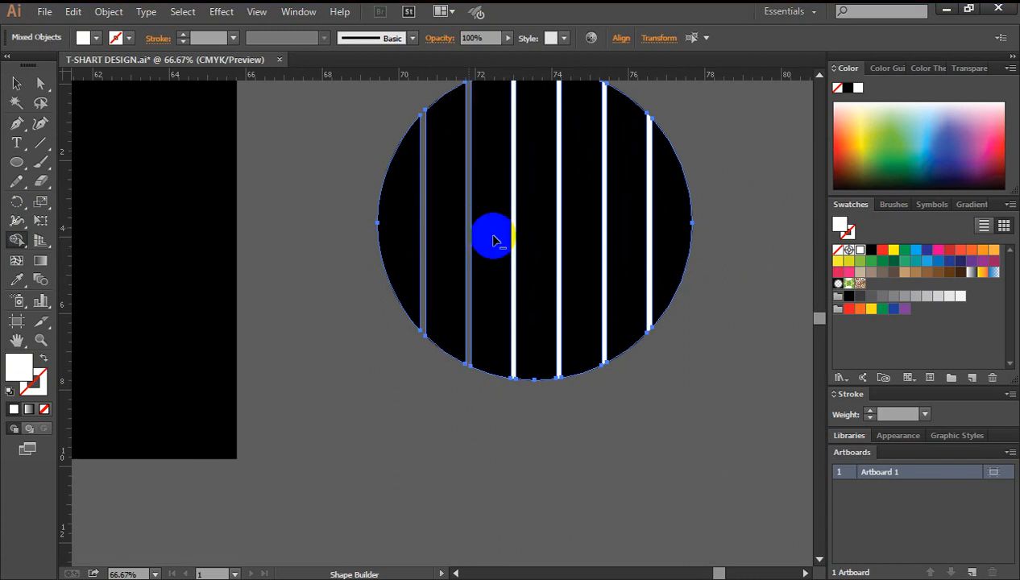
{"action": "left_click", "coordinate": [530, 266], "text": "ctrl+space"}
{"action": "left_click", "coordinate": [417, 292], "text": "alt"}
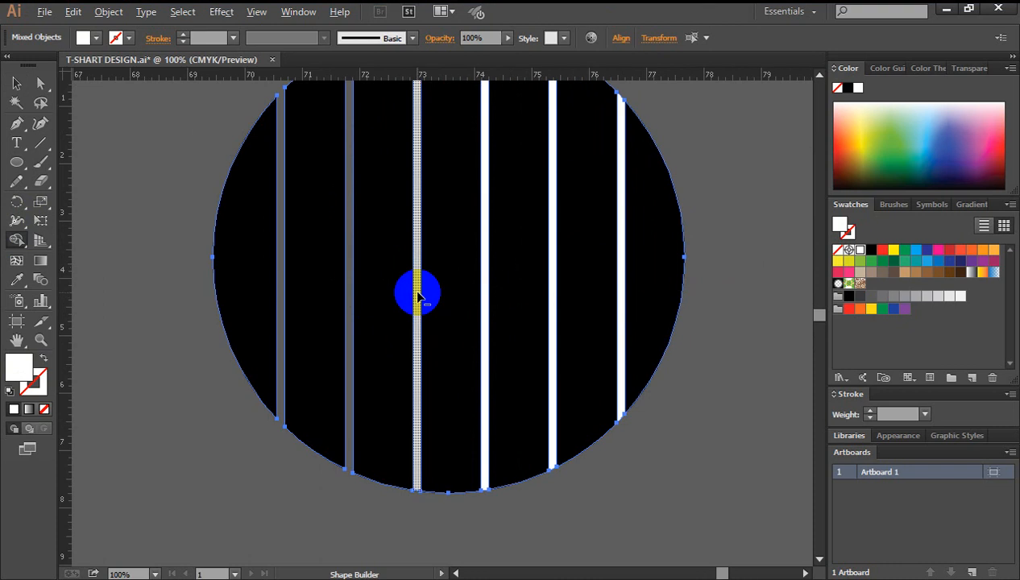
{"action": "left_click", "coordinate": [481, 292], "text": "alt"}
{"action": "left_click", "coordinate": [551, 296], "text": "alt"}
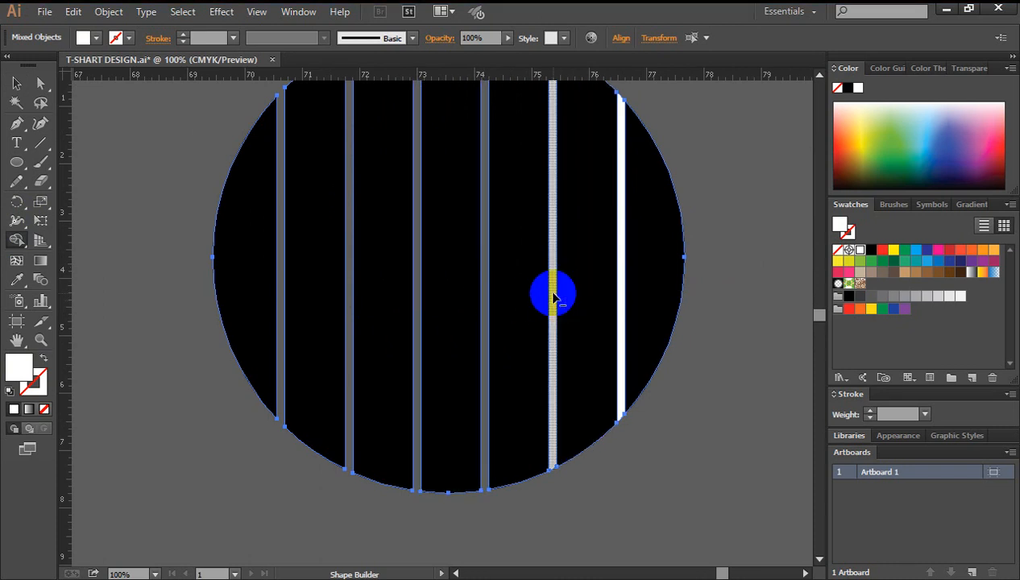
{"action": "left_click", "coordinate": [621, 294], "text": "alt"}
{"action": "key", "text": "v"}
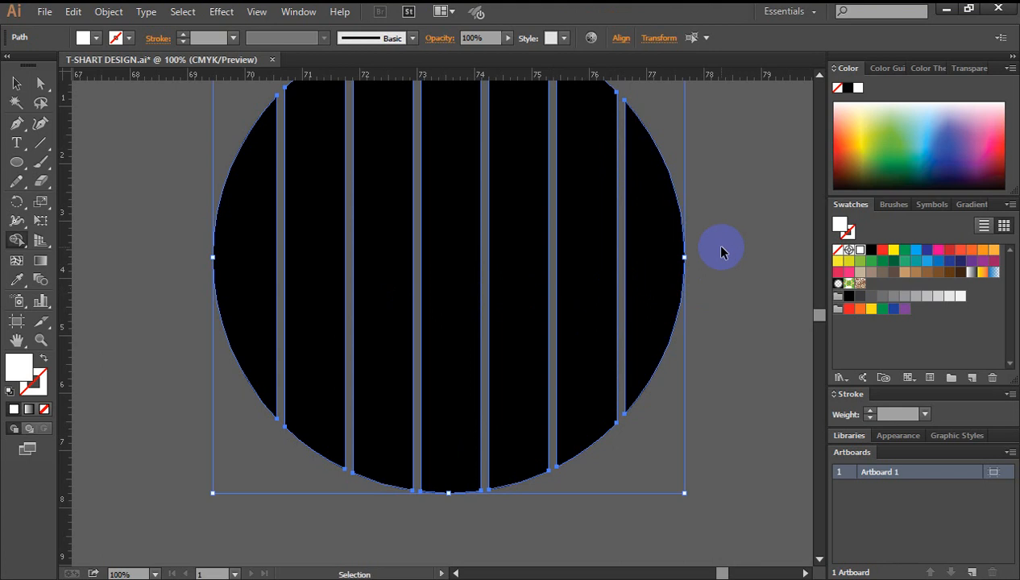
{"action": "key", "text": "ctrl+minus"}
{"action": "key", "text": "ctrl+minus"}
{"action": "key", "text": "ctrl+minus"}
{"action": "left_click", "coordinate": [16, 83]}
{"action": "left_click", "coordinate": [808, 303]}
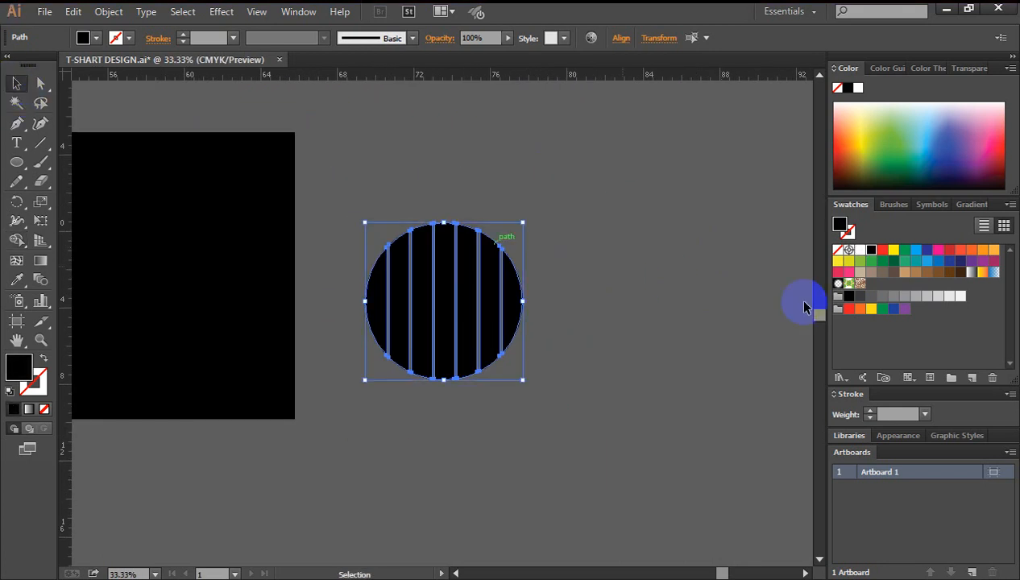
Step: Combine the circle's black segments into one compound path
{"action": "left_click_drag", "start_coordinate": [515, 358], "coordinate": [529, 171]}
{"action": "right_click", "coordinate": [529, 172]}
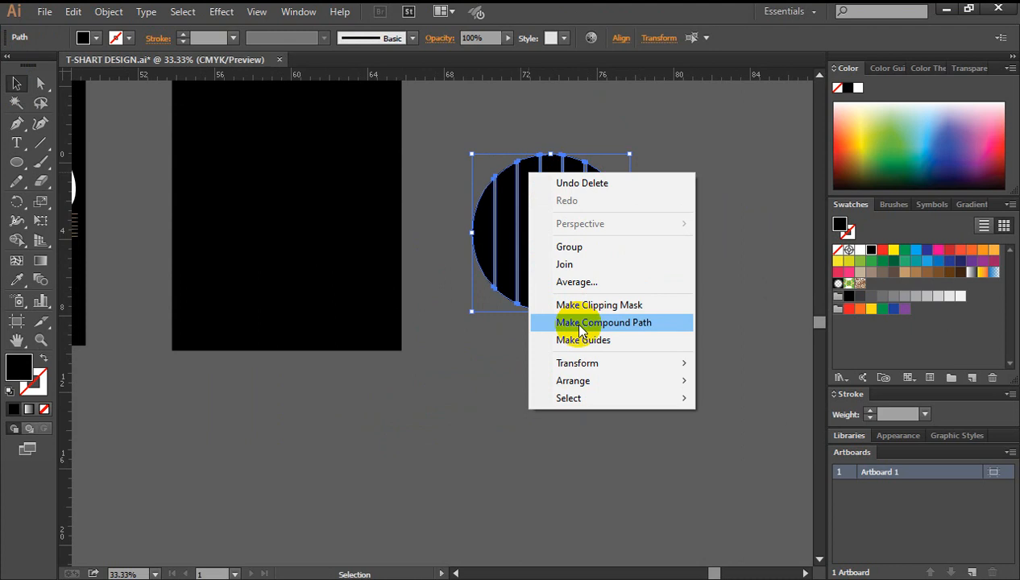
{"action": "left_click", "coordinate": [685, 322]}
{"action": "left_click", "coordinate": [648, 254]}
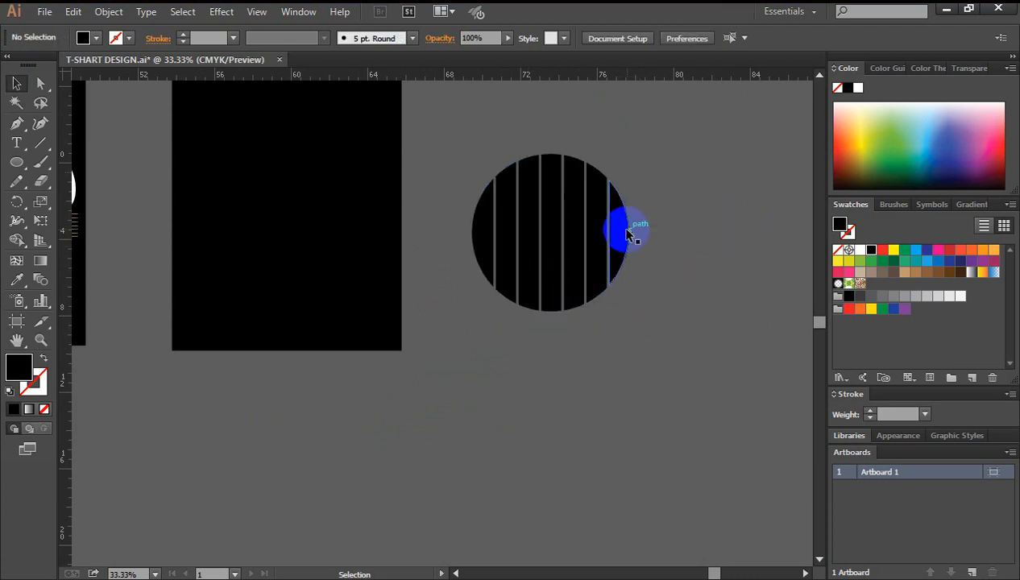
Step: Release the circle's compound path back into separate segments
{"action": "left_click", "coordinate": [628, 233]}
{"action": "right_click", "coordinate": [593, 198]}
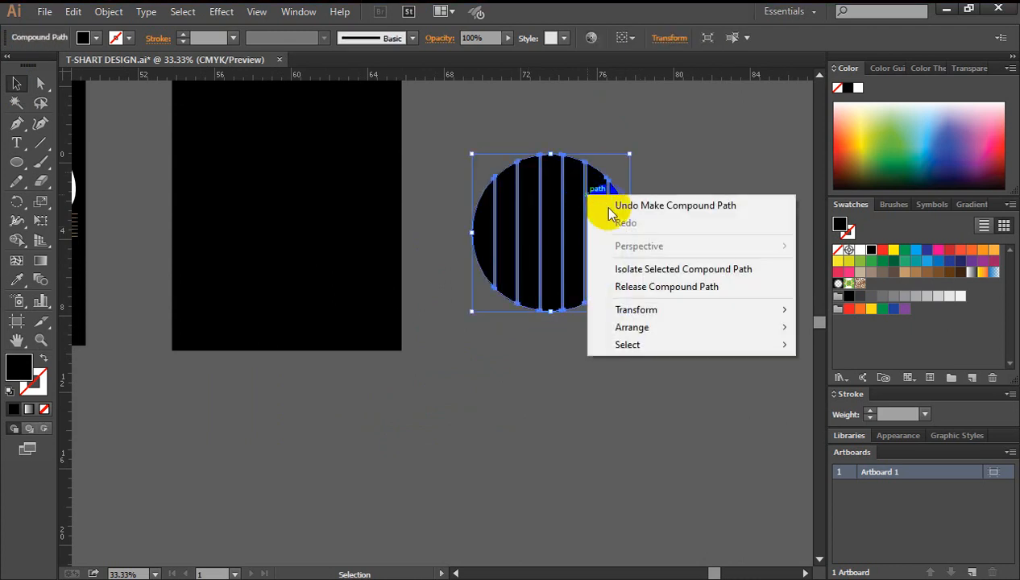
{"action": "left_click", "coordinate": [662, 293]}
{"action": "left_click", "coordinate": [719, 282]}
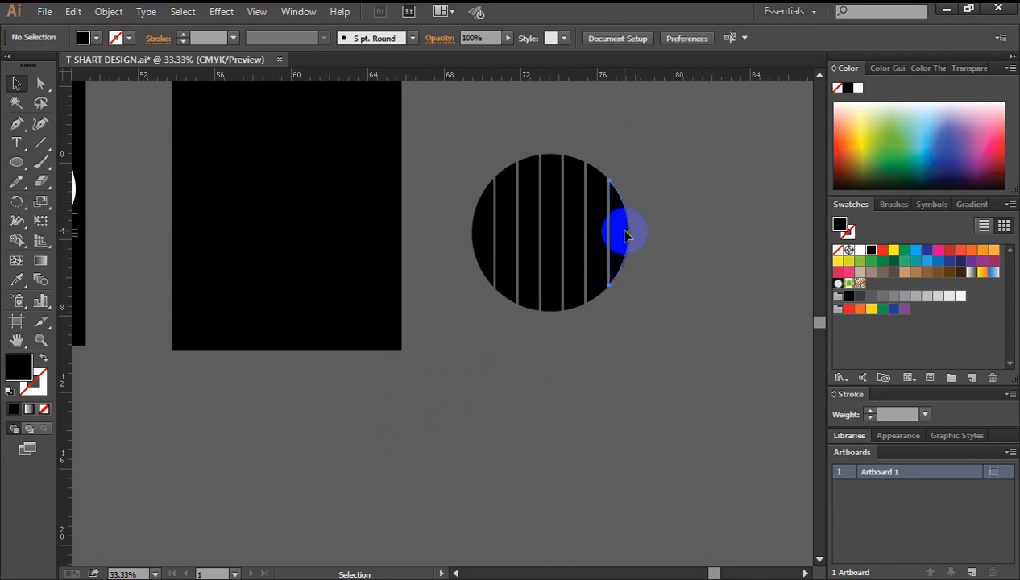
Step: Select the circle's segments one by one to check whether each is an independent shape
{"action": "left_click", "coordinate": [625, 231]}
{"action": "left_click", "coordinate": [687, 207]}
{"action": "left_click", "coordinate": [592, 185]}
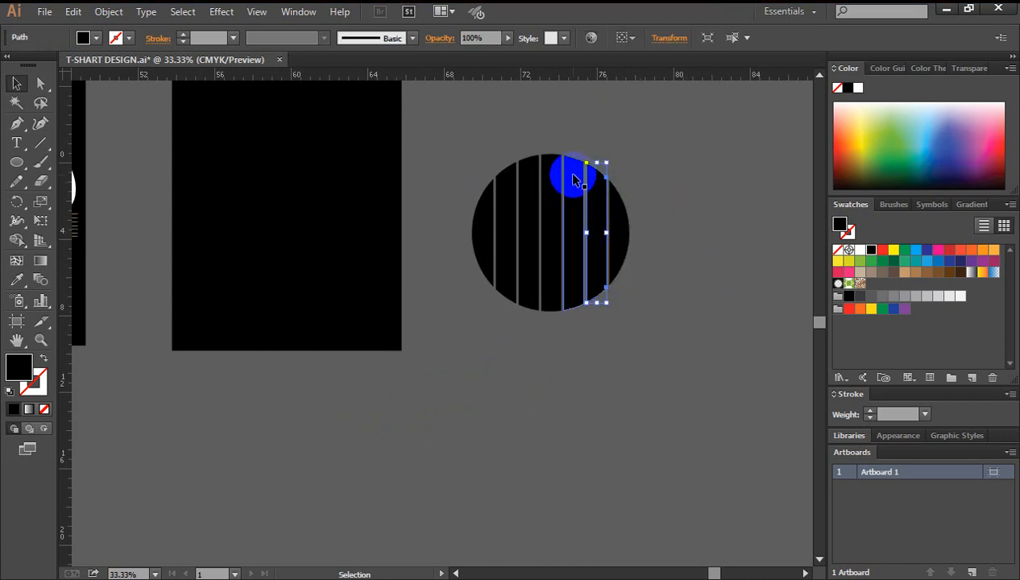
{"action": "left_click", "coordinate": [570, 178]}
{"action": "left_click", "coordinate": [548, 178]}
{"action": "left_click", "coordinate": [523, 187]}
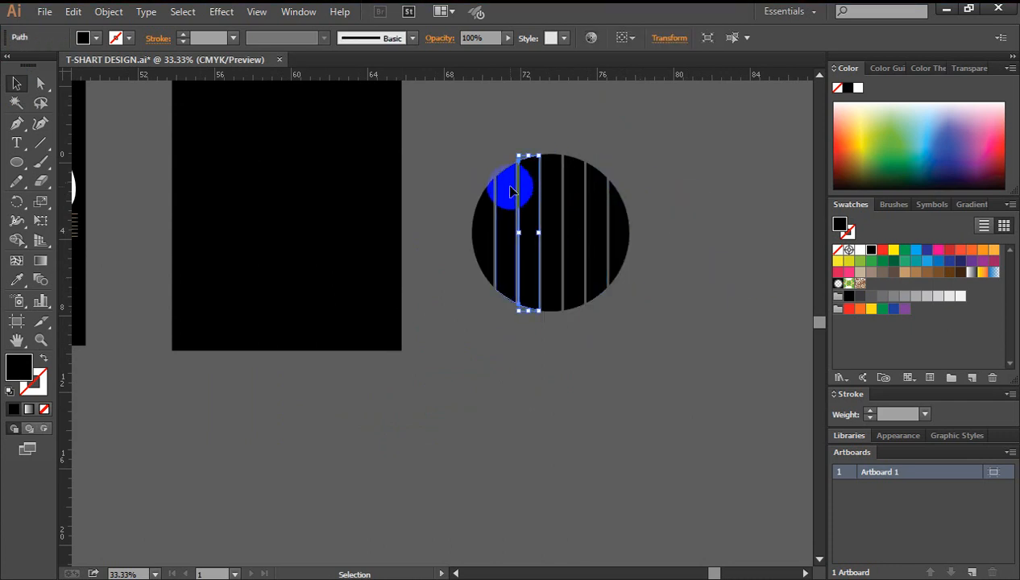
{"action": "left_click", "coordinate": [488, 213]}
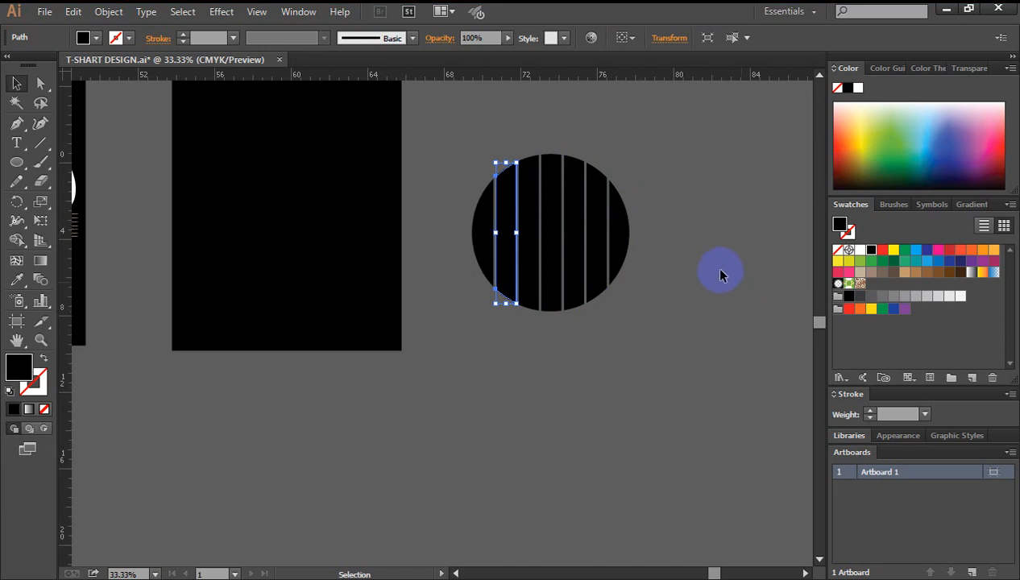
{"action": "left_click", "coordinate": [695, 268]}
Step: Fill the circle's leftmost segment with the brownish orange sampled from the reference design's upper-left stripe using the Eyedropper
{"action": "key", "text": "ctrl+minus"}
{"action": "left_click_drag", "start_coordinate": [606, 358], "coordinate": [682, 357]}
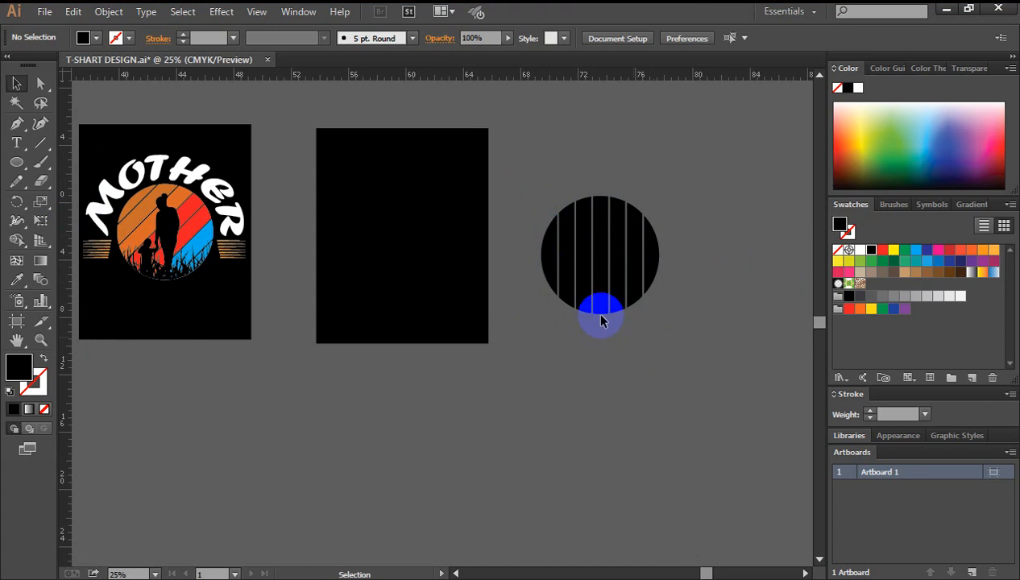
{"action": "left_click_drag", "start_coordinate": [736, 234], "coordinate": [714, 342]}
{"action": "left_click", "coordinate": [715, 342]}
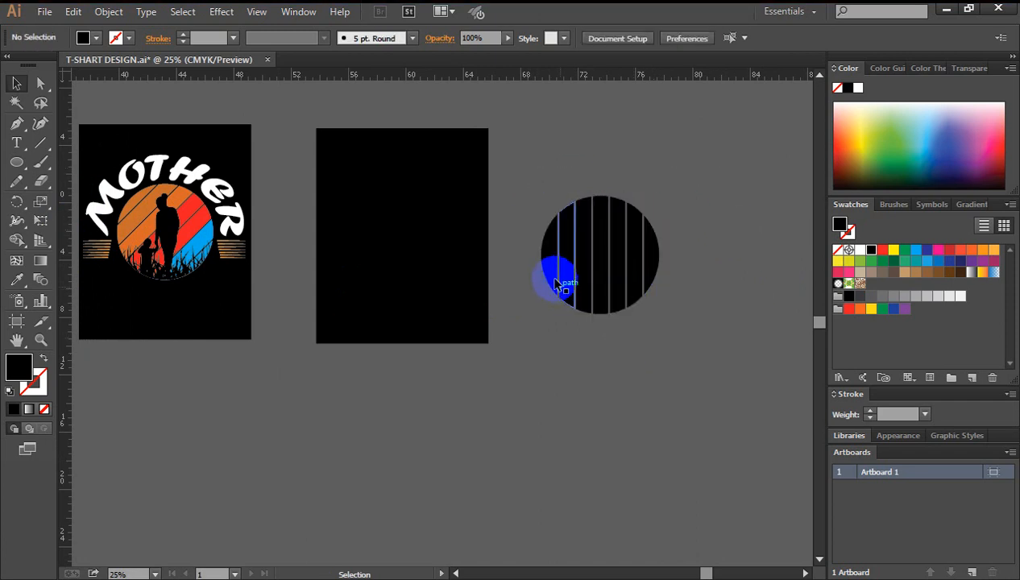
{"action": "left_click", "coordinate": [550, 252]}
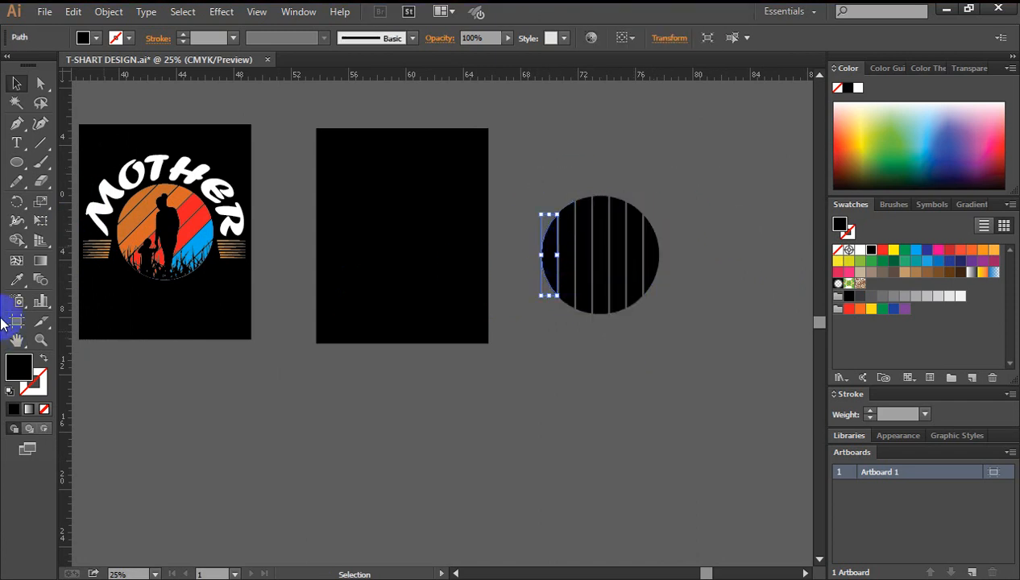
{"action": "left_click", "coordinate": [16, 280]}
{"action": "left_click", "coordinate": [137, 190]}
{"action": "left_click", "coordinate": [136, 194]}
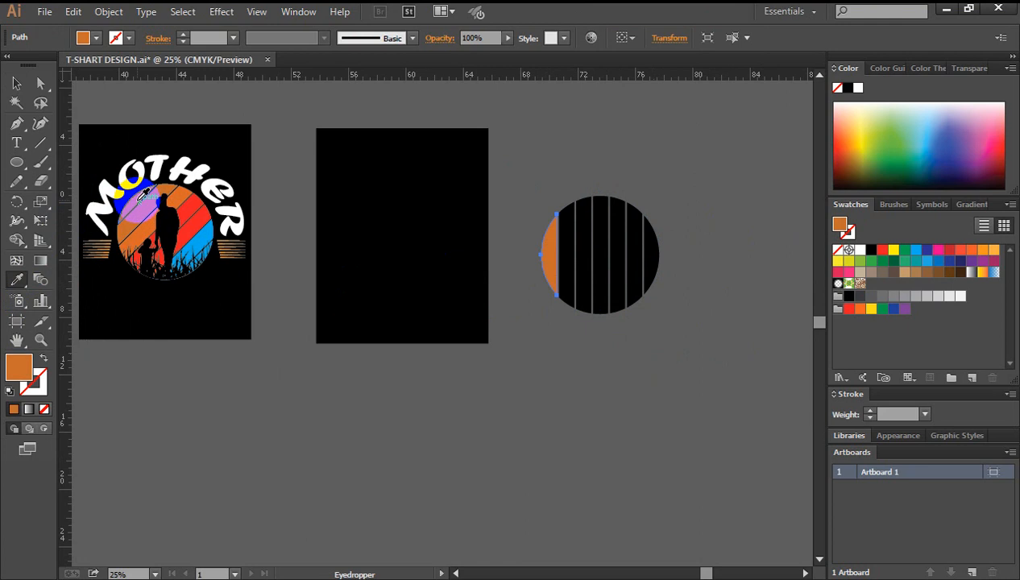
{"action": "left_click", "coordinate": [16, 85]}
{"action": "left_click", "coordinate": [582, 359]}
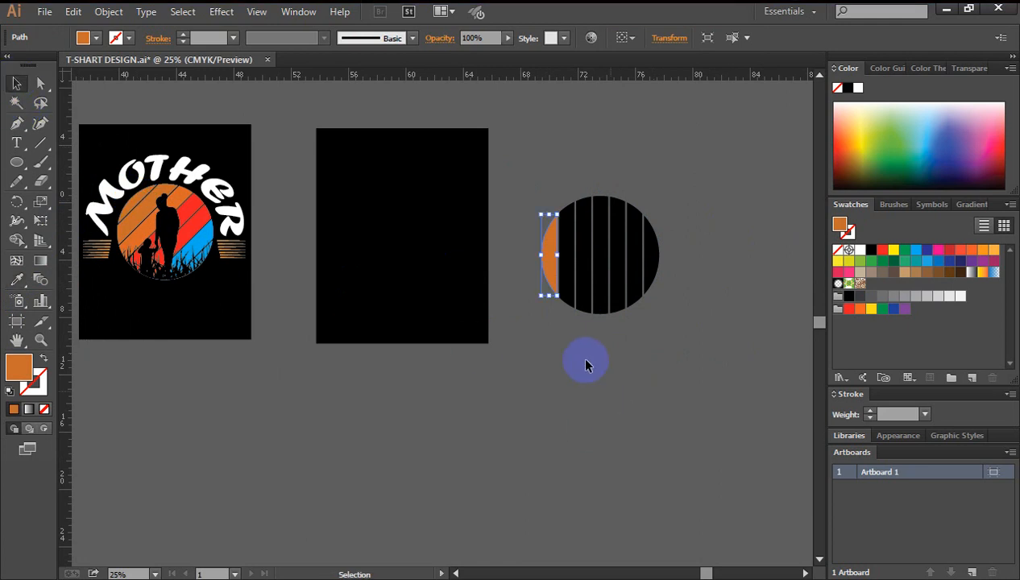
Step: Fill the circle's second segment from the left with the orange sampled from the next stripe of the reference circle
{"action": "left_click", "coordinate": [565, 285]}
{"action": "left_click", "coordinate": [16, 280]}
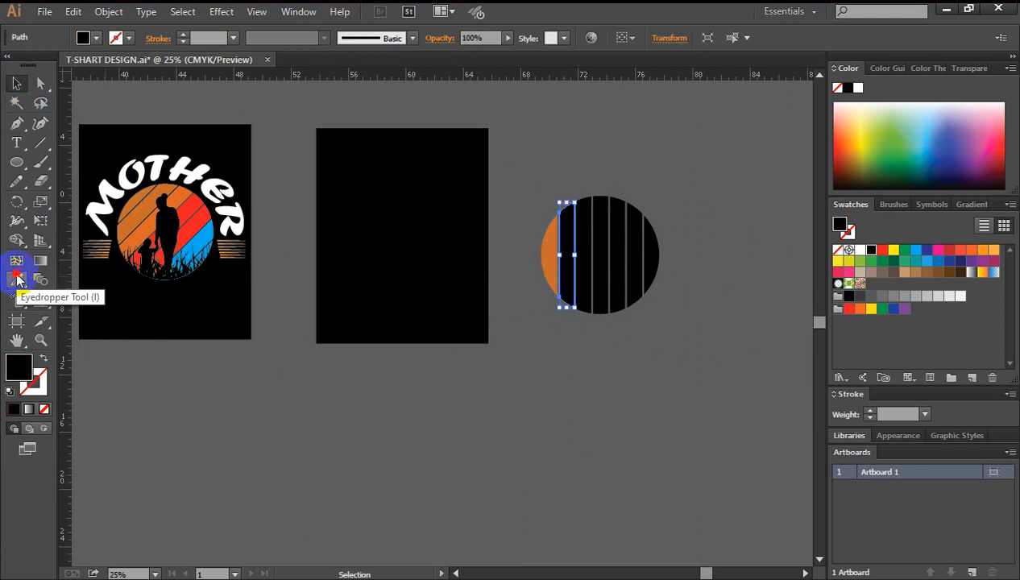
{"action": "left_click", "coordinate": [136, 222]}
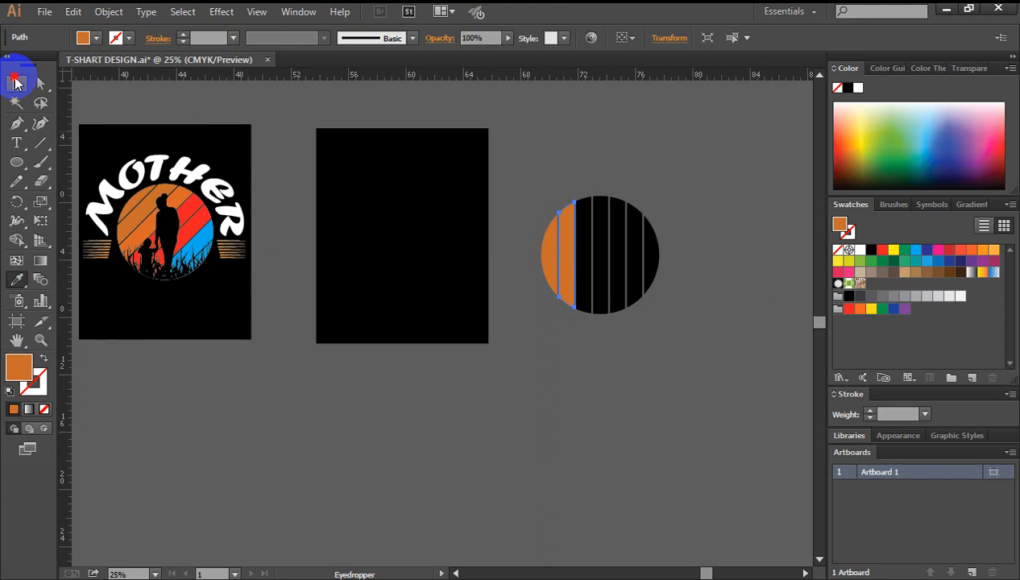
{"action": "left_click", "coordinate": [14, 82]}
Step: Fill the circle's third segment from the left with the brighter orange sampled from the reference circle's third stripe
{"action": "left_click", "coordinate": [586, 266]}
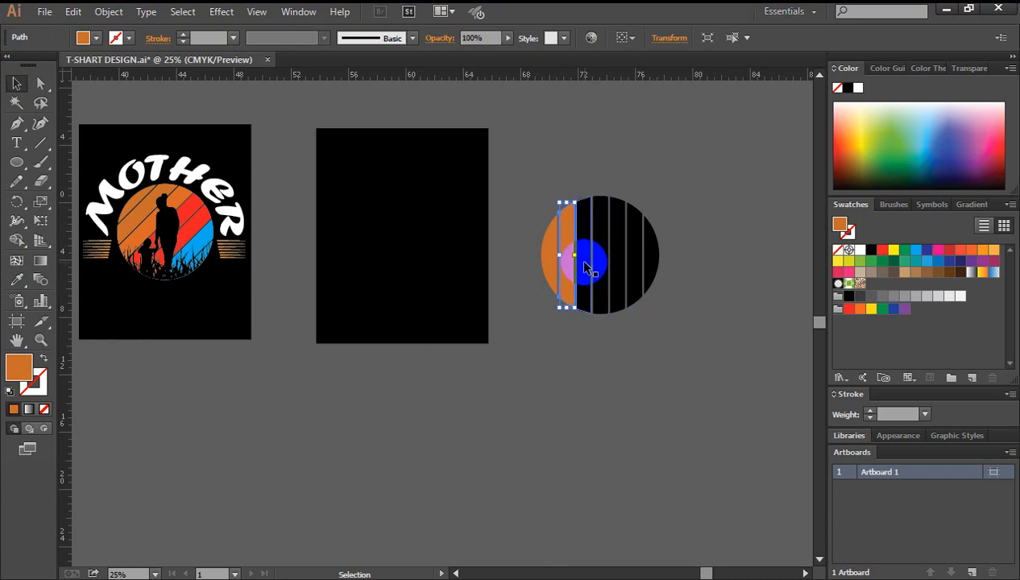
{"action": "left_click", "coordinate": [16, 280]}
{"action": "left_click", "coordinate": [142, 233]}
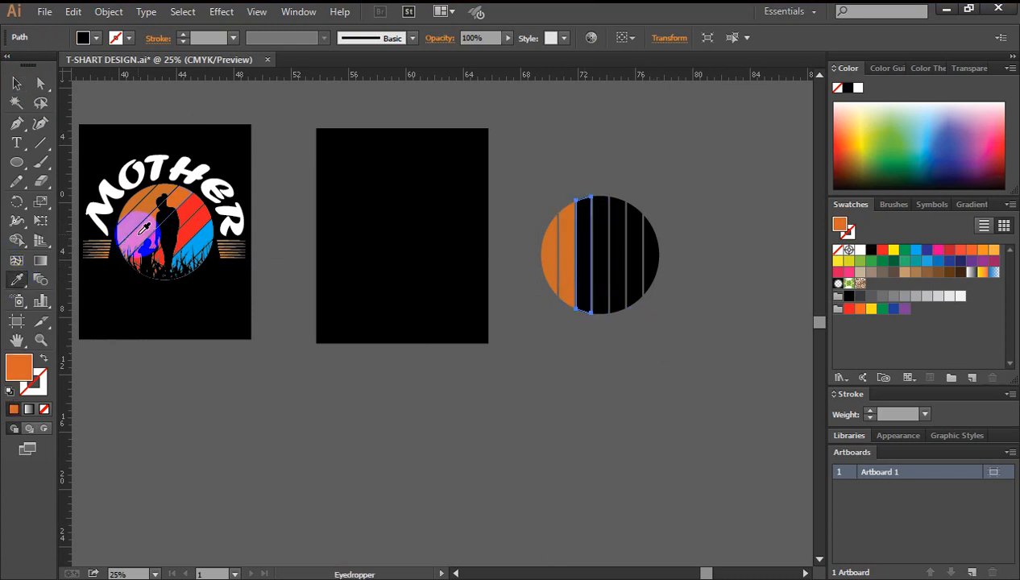
{"action": "left_click", "coordinate": [16, 82]}
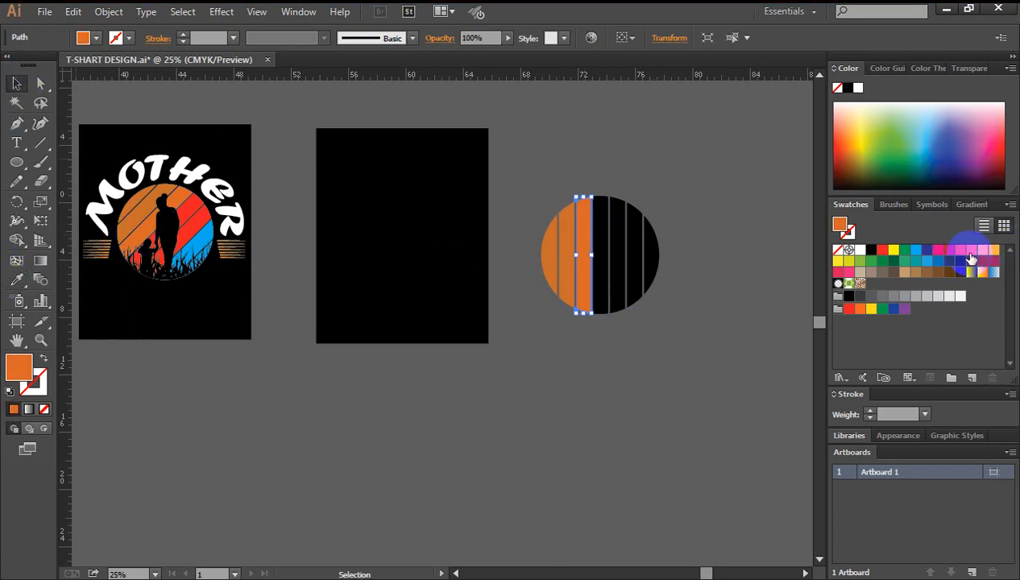
{"action": "left_click", "coordinate": [590, 330]}
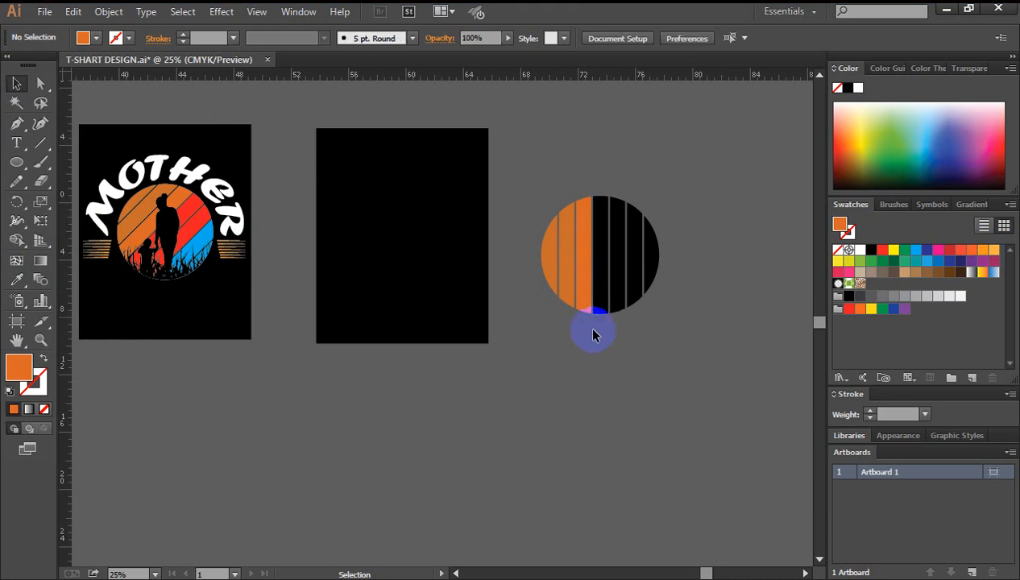
Step: Fill the circle's fourth and fifth segments from the left with the red swatch
{"action": "left_click", "coordinate": [609, 309]}
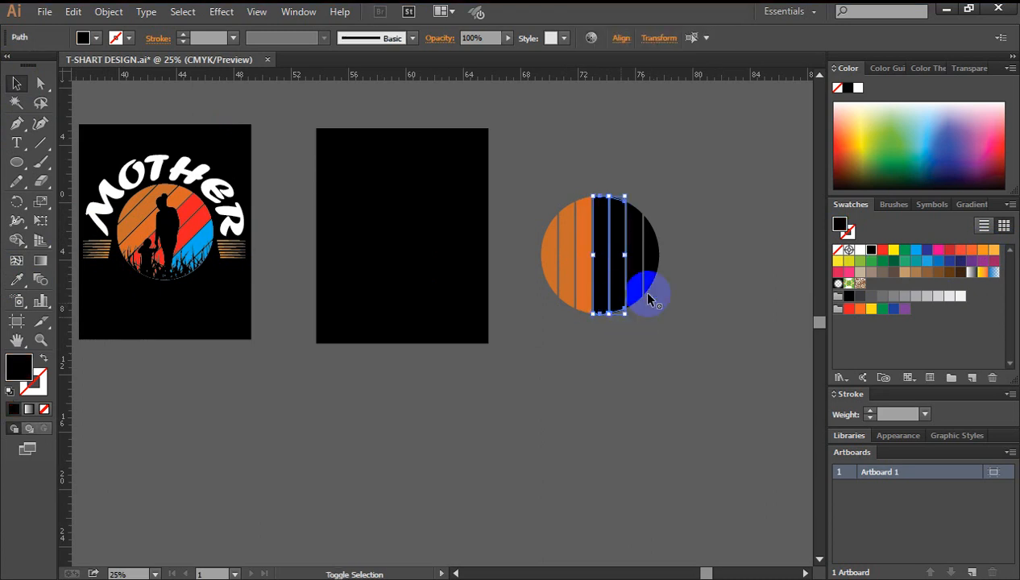
{"action": "left_click", "coordinate": [882, 249]}
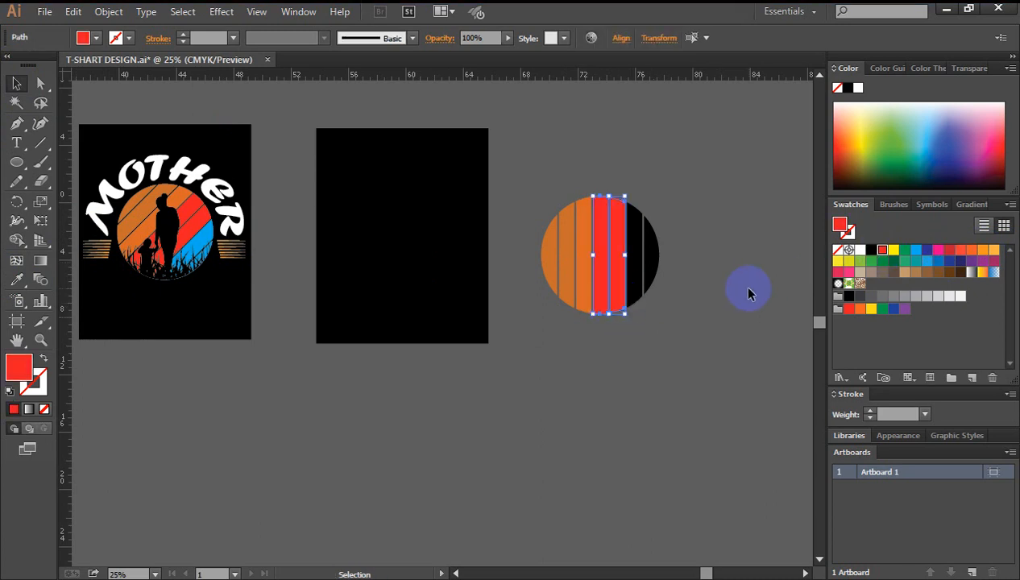
{"action": "left_click", "coordinate": [665, 288]}
Step: Fill the circle's two rightmost segments with the light blue swatch
{"action": "left_click", "coordinate": [638, 277]}
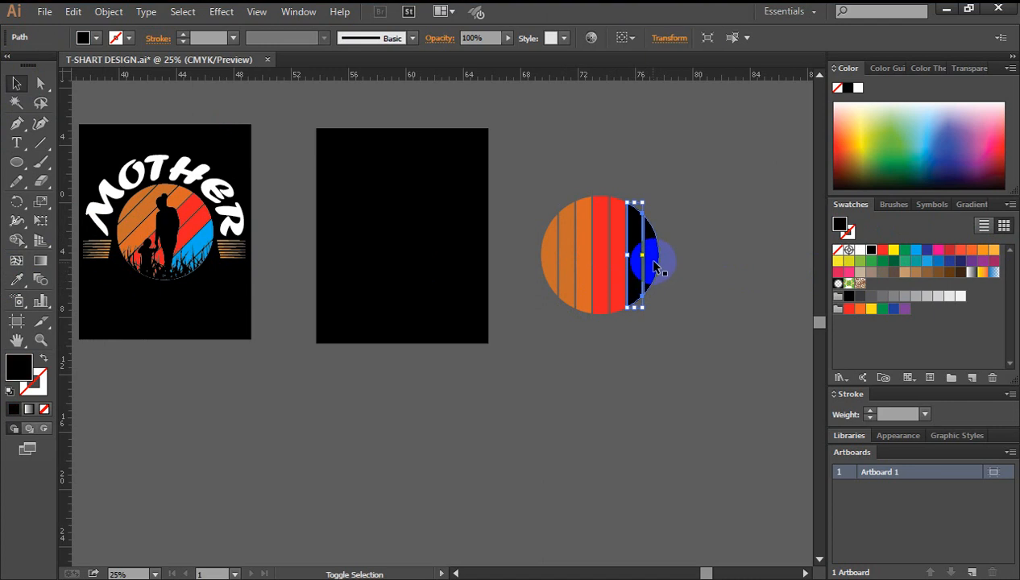
{"action": "left_click", "coordinate": [654, 266], "text": "shift"}
{"action": "left_click", "coordinate": [916, 250]}
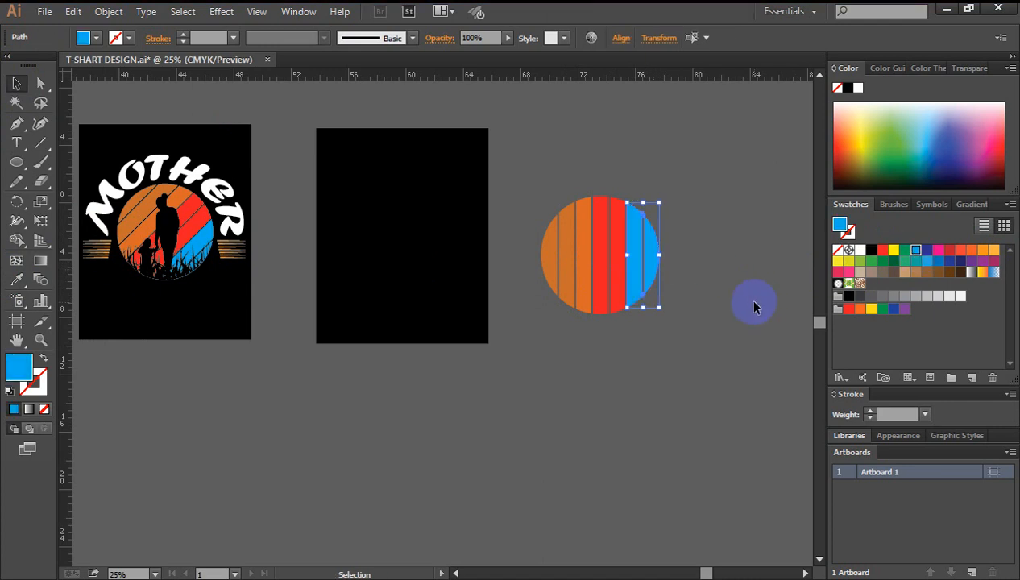
{"action": "left_click", "coordinate": [753, 304]}
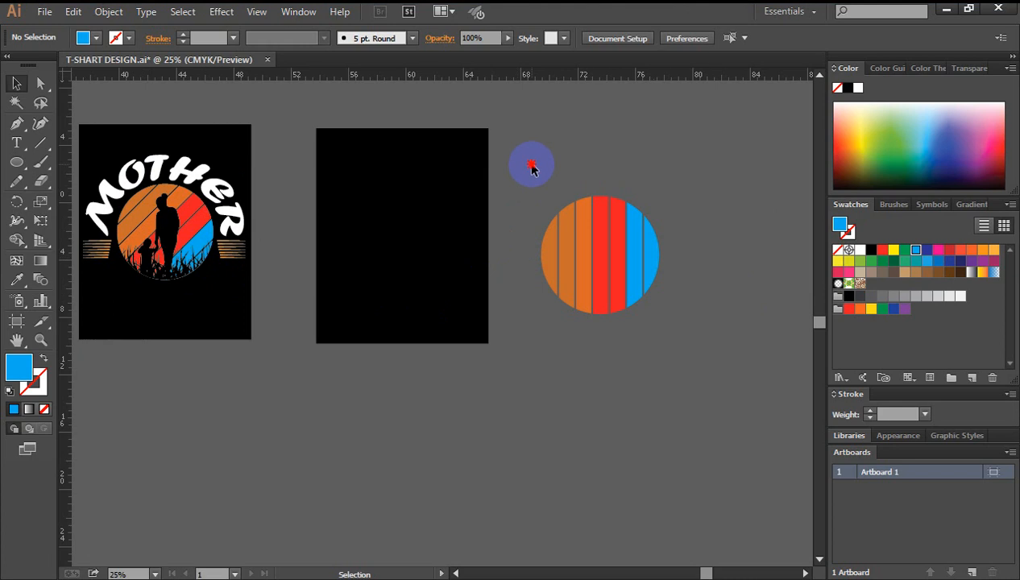
Step: Rotate all the coloured stripes of the circle together about 45 degrees clockwise so they run diagonally
{"action": "left_click_drag", "start_coordinate": [531, 167], "coordinate": [686, 260]}
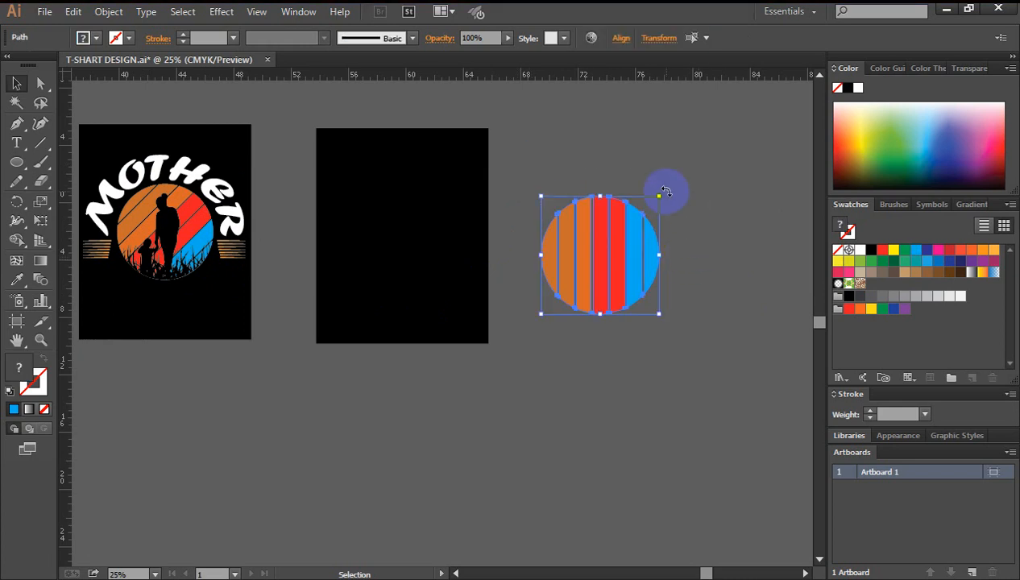
{"action": "left_click_drag", "start_coordinate": [666, 191], "coordinate": [693, 322]}
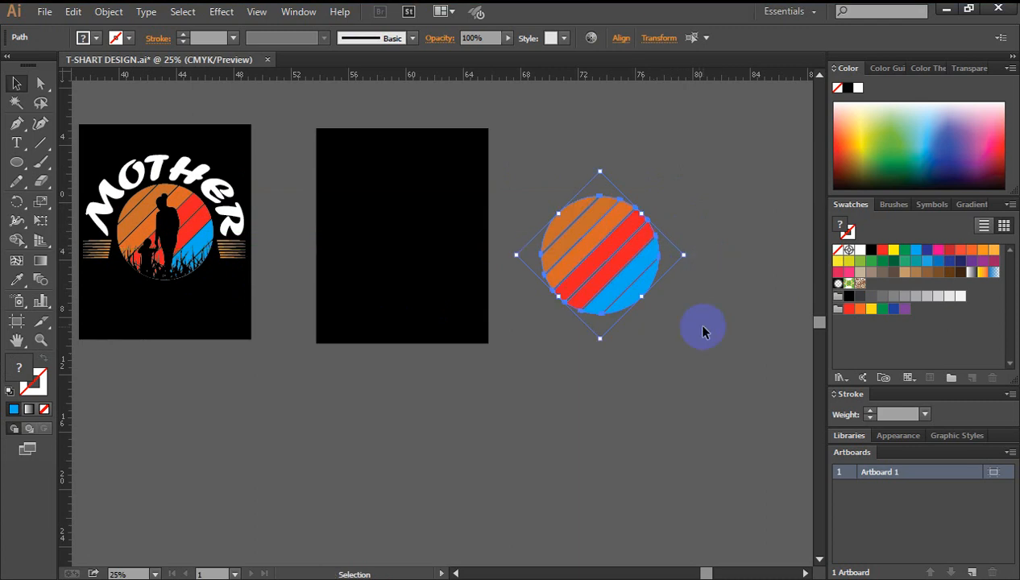
{"action": "left_click", "coordinate": [693, 321]}
Step: Group all the diagonal coloured stripes of the circle into one object
{"action": "left_click_drag", "start_coordinate": [521, 175], "coordinate": [687, 337]}
{"action": "left_click", "coordinate": [682, 346]}
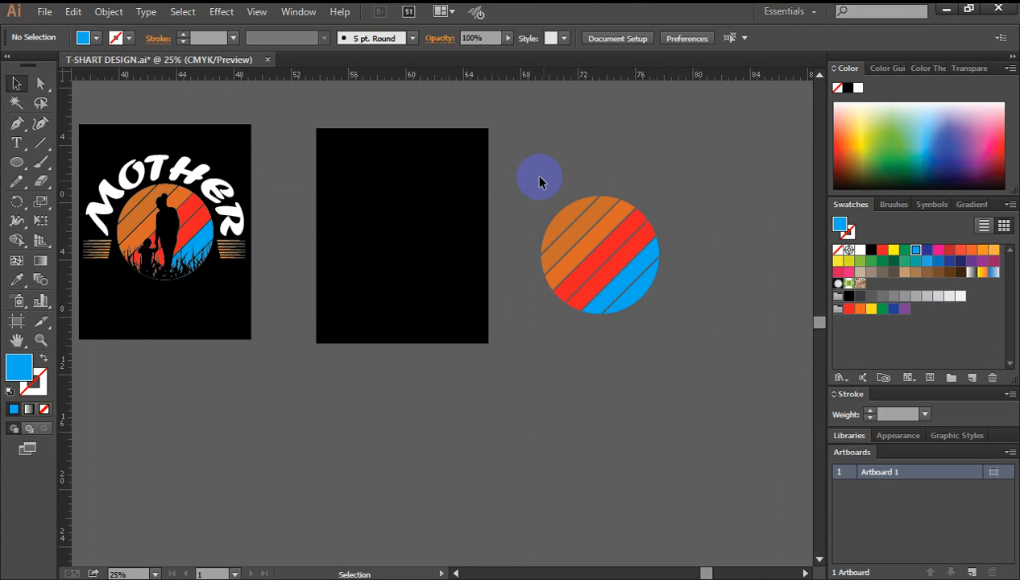
{"action": "left_click_drag", "start_coordinate": [539, 182], "coordinate": [692, 298]}
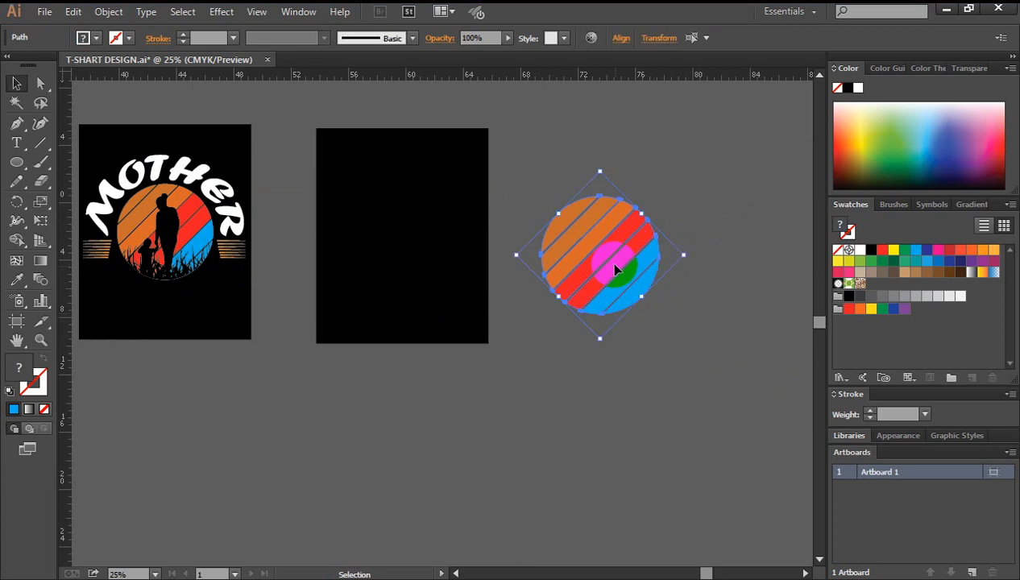
{"action": "right_click", "coordinate": [600, 246]}
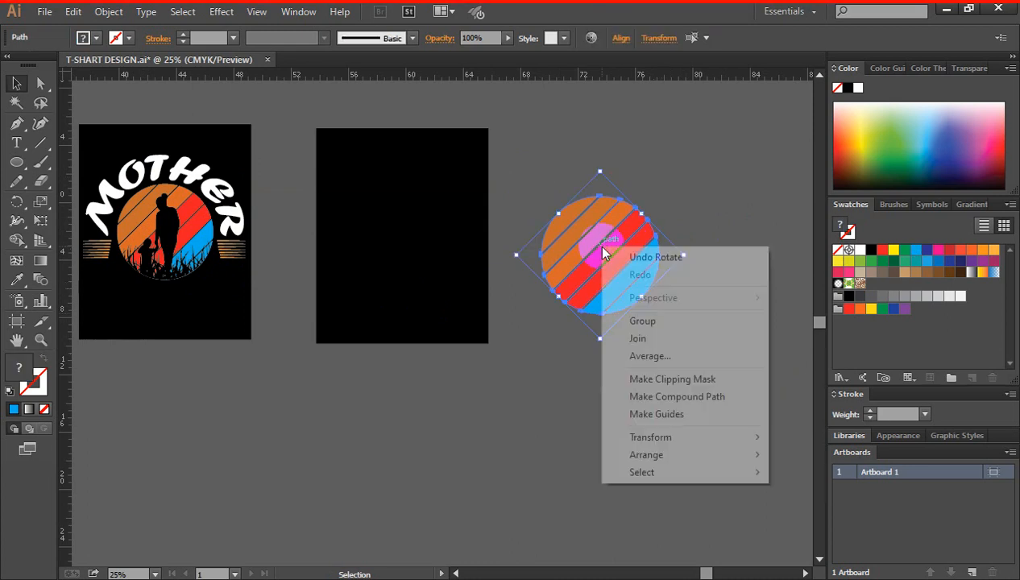
{"action": "left_click", "coordinate": [649, 322]}
{"action": "left_click", "coordinate": [602, 342]}
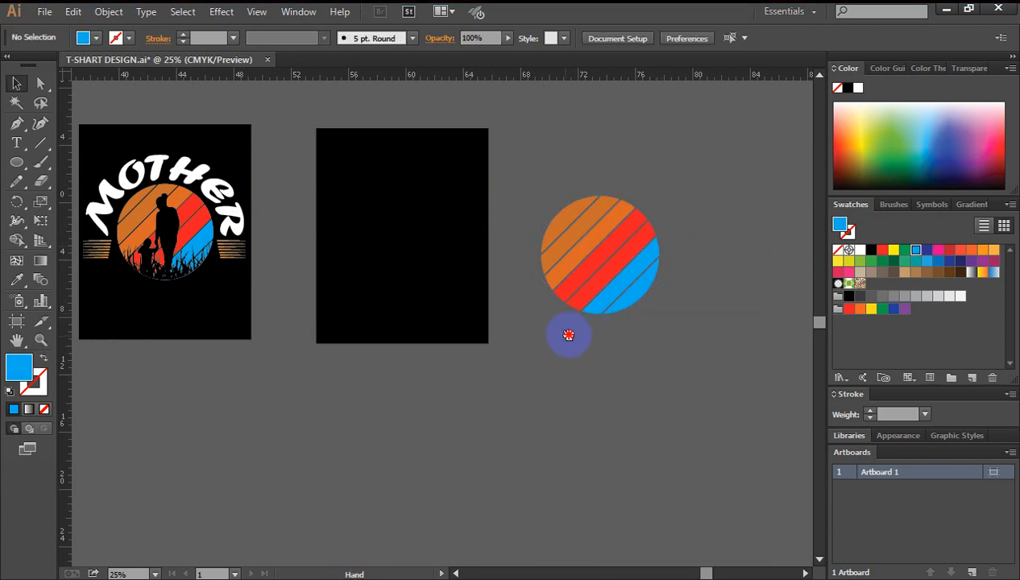
{"action": "left_click_drag", "start_coordinate": [568, 334], "coordinate": [592, 324]}
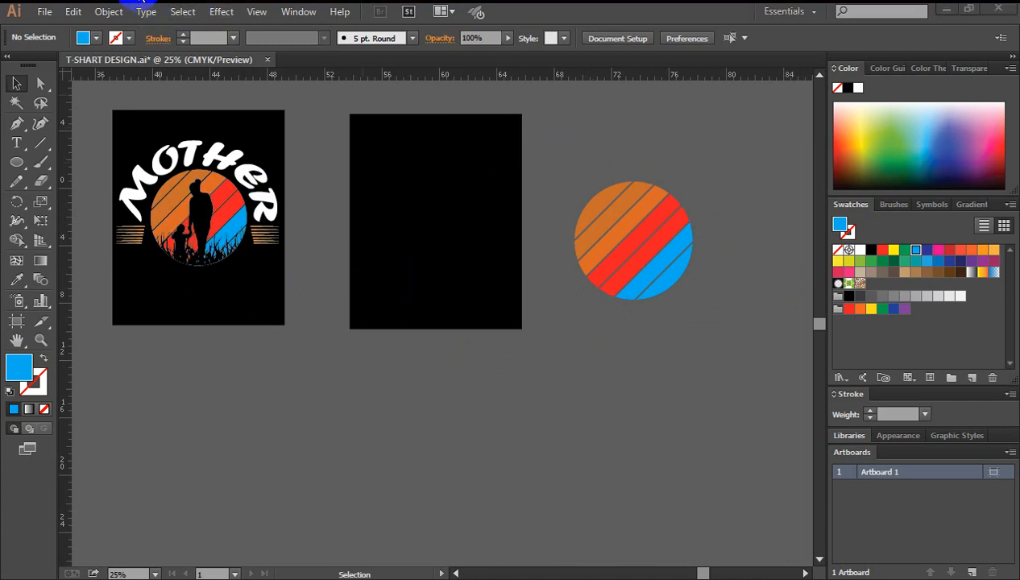
Step: Switch to the browser and copy the previewed mother-and-child silhouette image from the "mother and son vector" Google results
{"action": "key", "text": "alt+Tab"}
{"action": "left_click", "coordinate": [364, 13]}
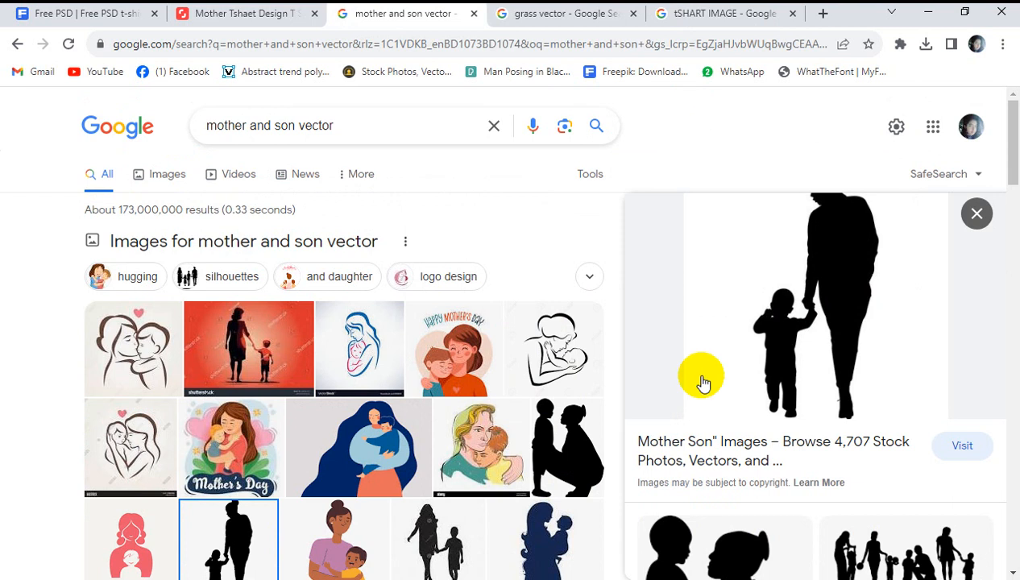
{"action": "scroll", "coordinate": [860, 393], "scroll_direction": "up", "scroll_amount": 2}
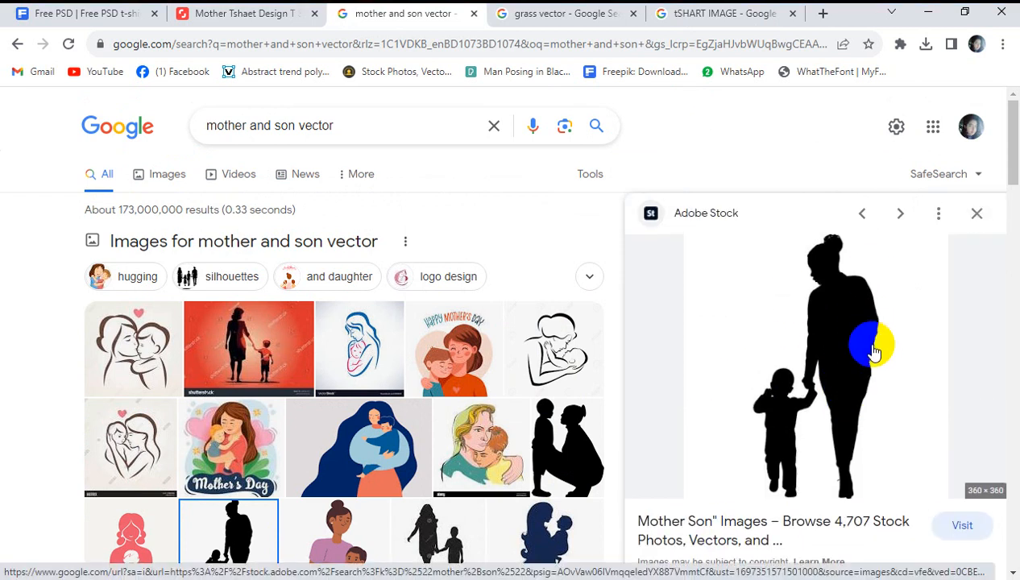
{"action": "scroll", "coordinate": [874, 351], "scroll_direction": "down", "scroll_amount": 2}
{"action": "right_click", "coordinate": [777, 245]}
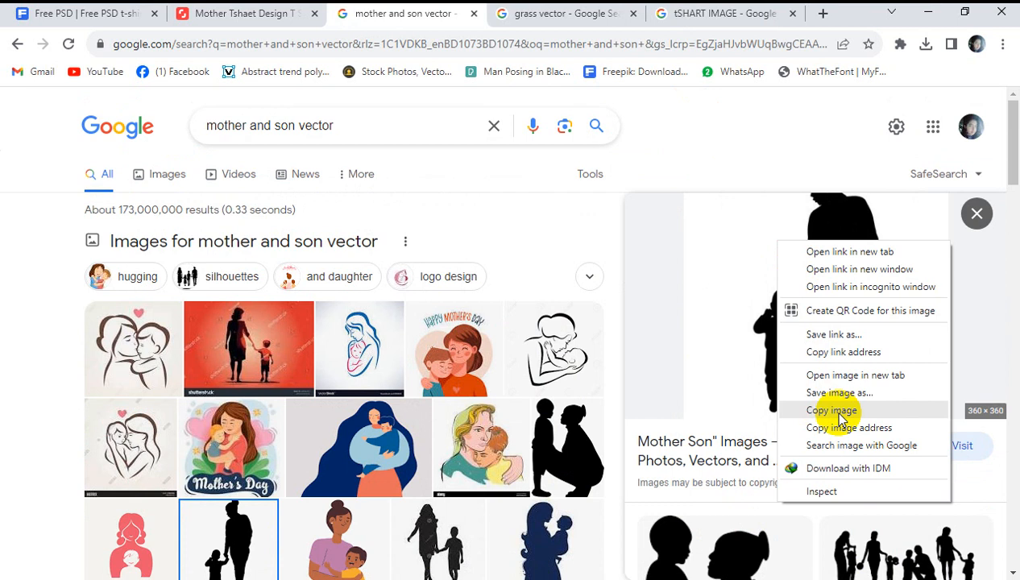
{"action": "left_click", "coordinate": [835, 412]}
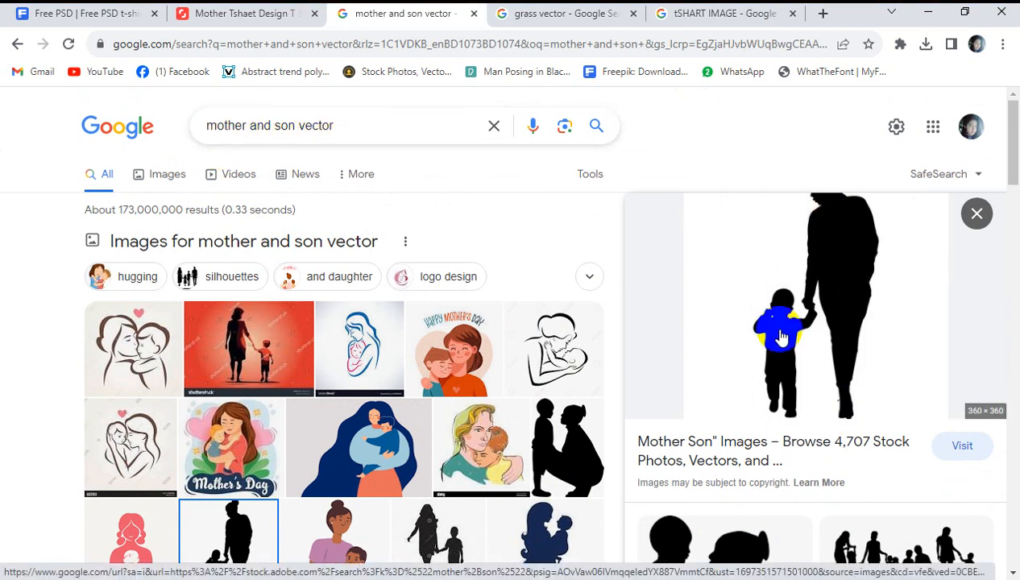
{"action": "left_click", "coordinate": [820, 332]}
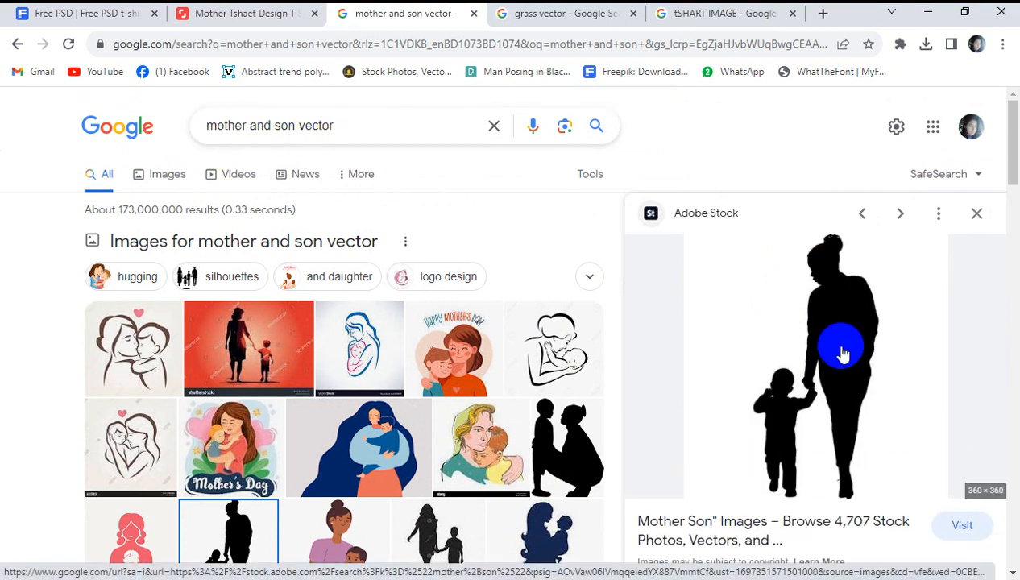
Step: Copy the previewed mother-and-son silhouette image and paste it into the T-SHART DESIGN document in Illustrator
{"action": "right_click", "coordinate": [789, 296]}
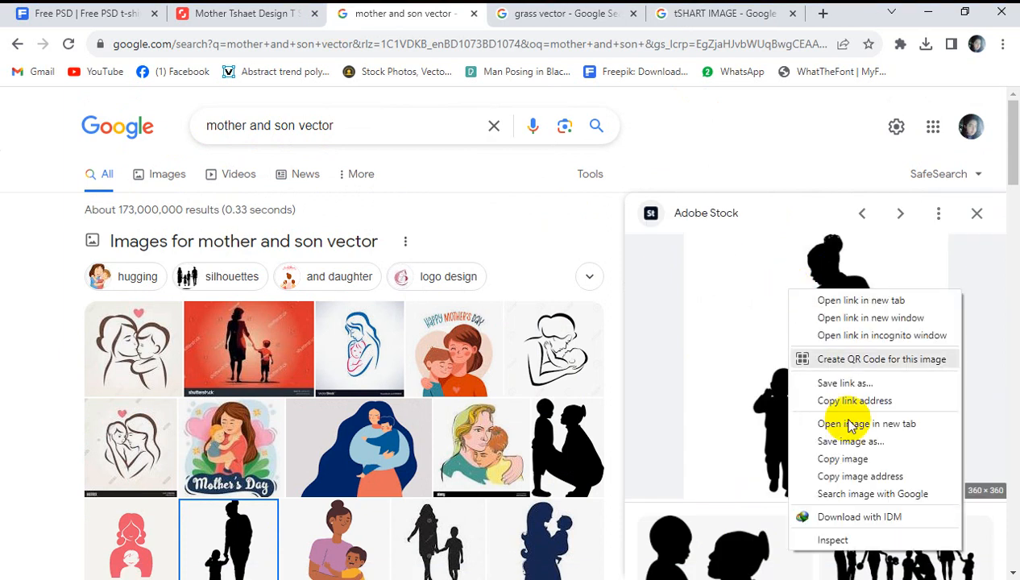
{"action": "left_click", "coordinate": [839, 456]}
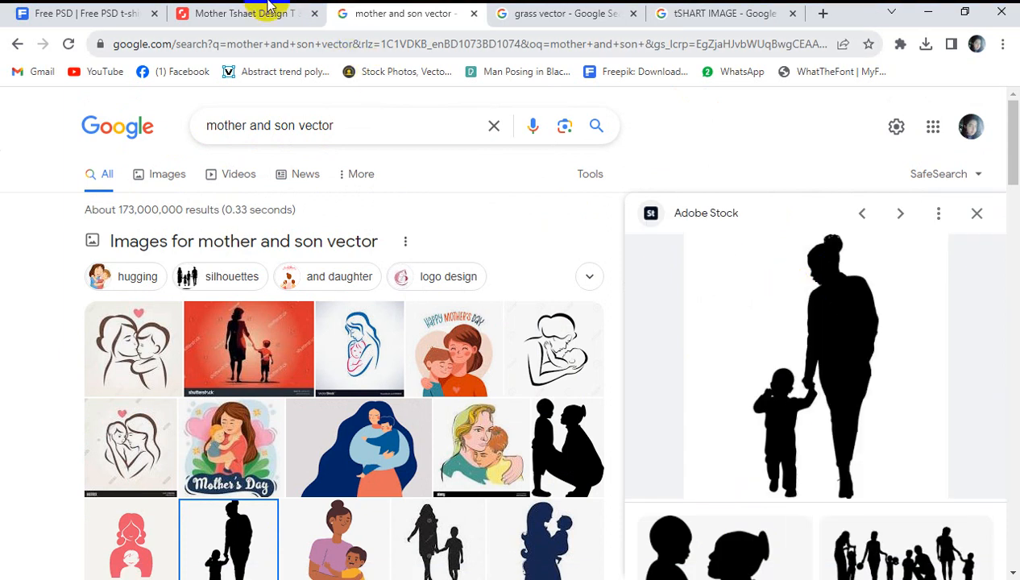
{"action": "key", "text": "alt+Tab"}
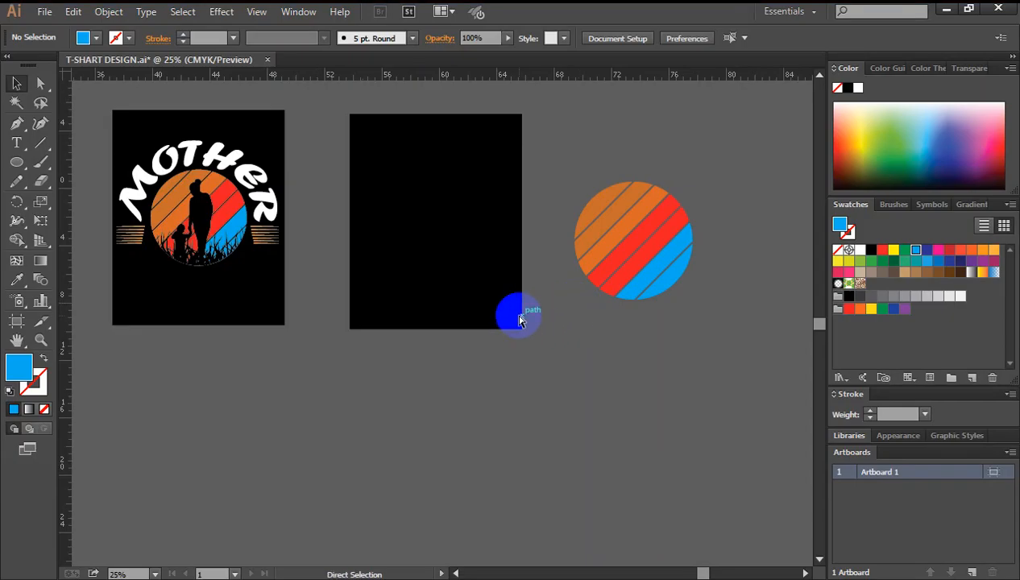
{"action": "key", "text": "ctrl+minus"}
{"action": "key", "text": "ctrl+v"}
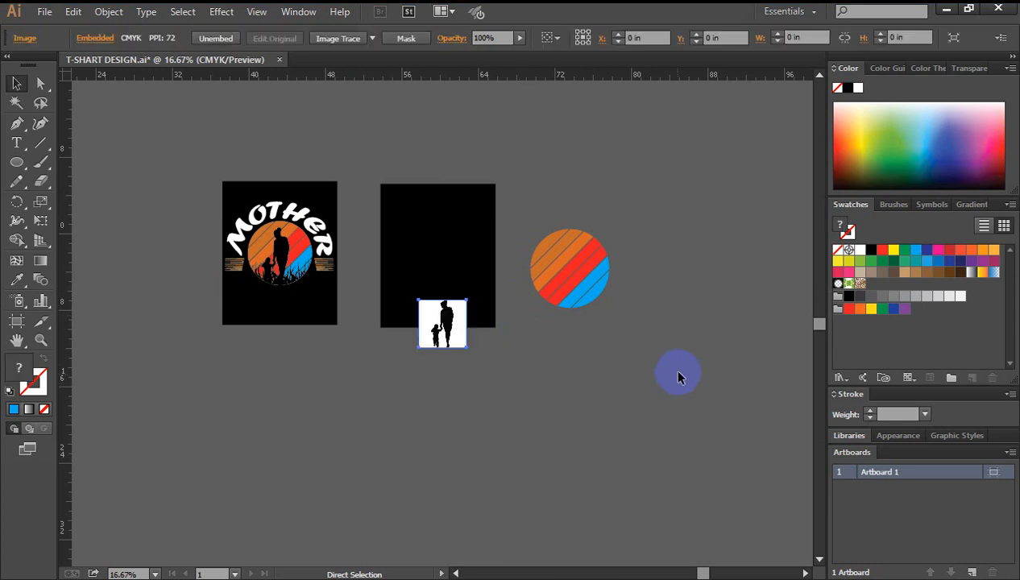
Step: Enlarge the pasted silhouette image to about 15.5 in square and place it beyond the striped circle, away from the black rectangle
{"action": "left_click_drag", "start_coordinate": [466, 347], "coordinate": [516, 397]}
{"action": "left_click_drag", "start_coordinate": [459, 347], "coordinate": [662, 268]}
{"action": "left_click", "coordinate": [647, 224]}
{"action": "left_click_drag", "start_coordinate": [637, 235], "coordinate": [668, 276]}
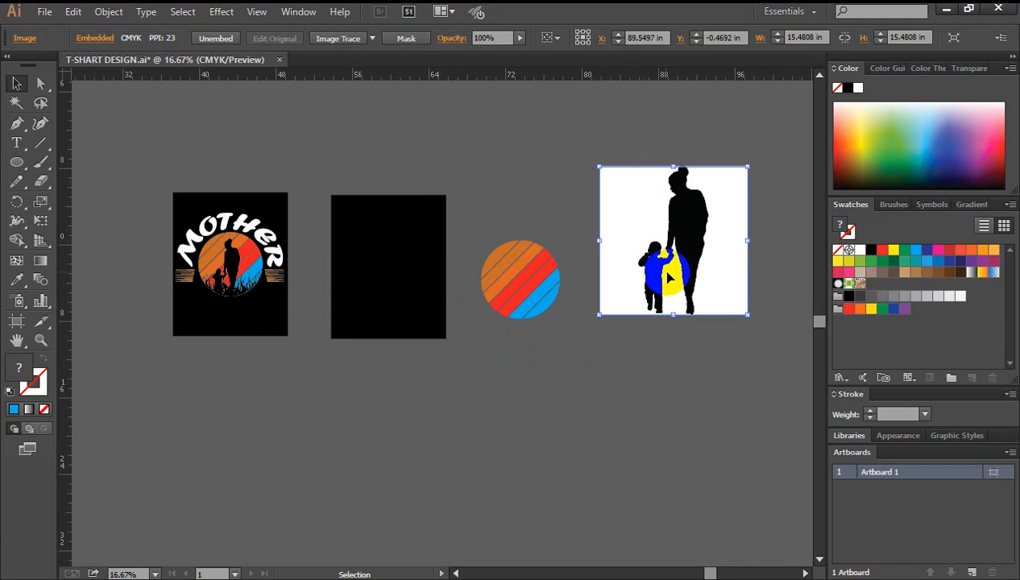
{"action": "left_click", "coordinate": [623, 291], "text": "ctrl"}
{"action": "left_click_drag", "start_coordinate": [533, 302], "coordinate": [661, 191]}
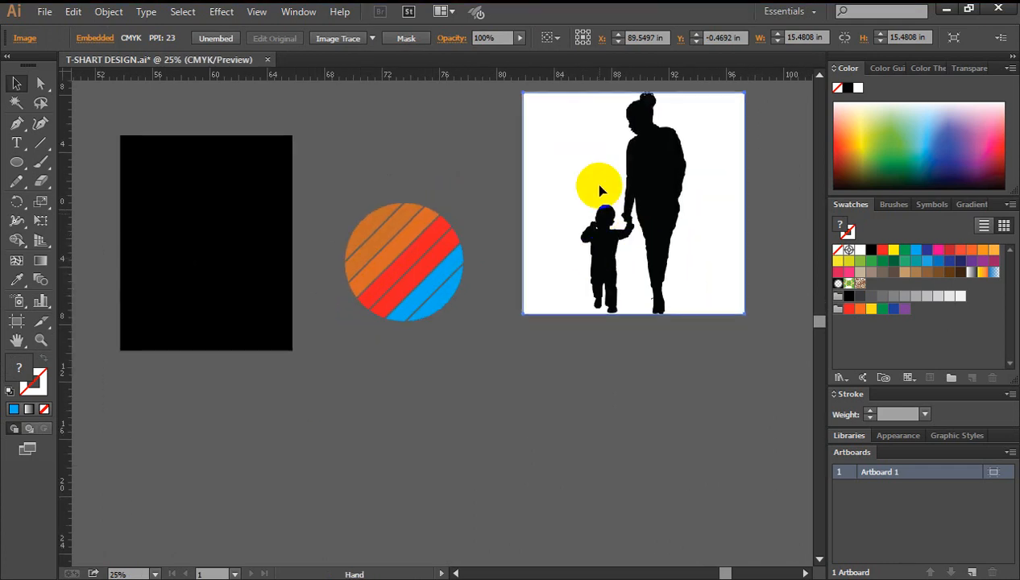
{"action": "left_click_drag", "start_coordinate": [592, 181], "coordinate": [593, 208]}
Step: Convert the silhouette image to vector paths with a default Image Trace, expanding and ungrouping the result
{"action": "left_click", "coordinate": [338, 42]}
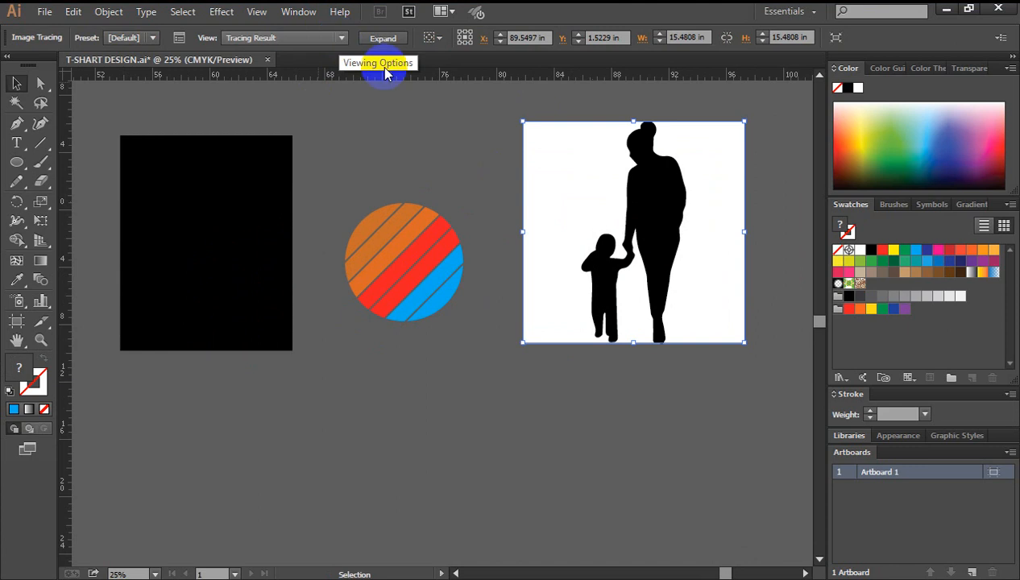
{"action": "left_click", "coordinate": [385, 39]}
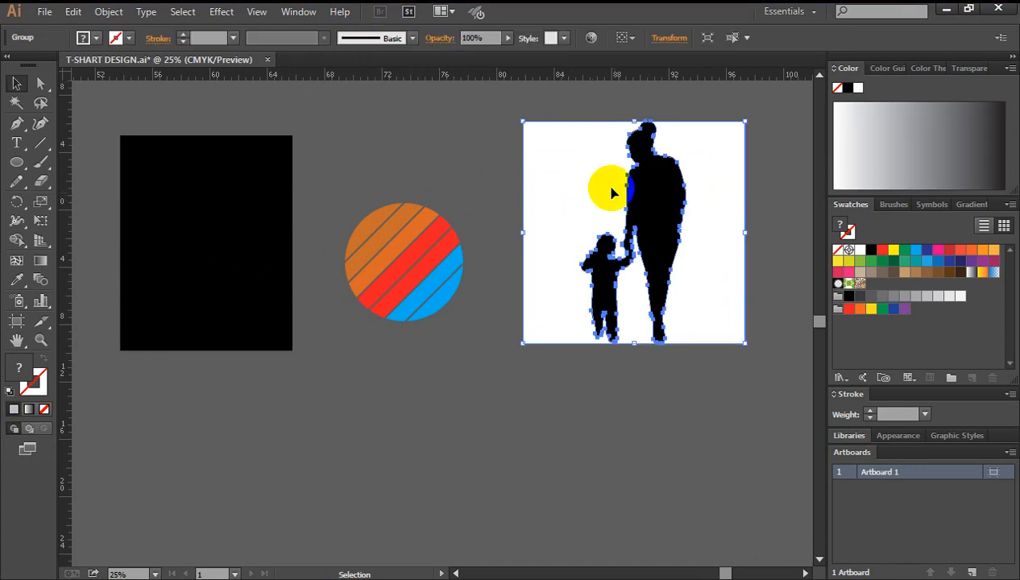
{"action": "right_click", "coordinate": [559, 146]}
{"action": "left_click", "coordinate": [605, 235]}
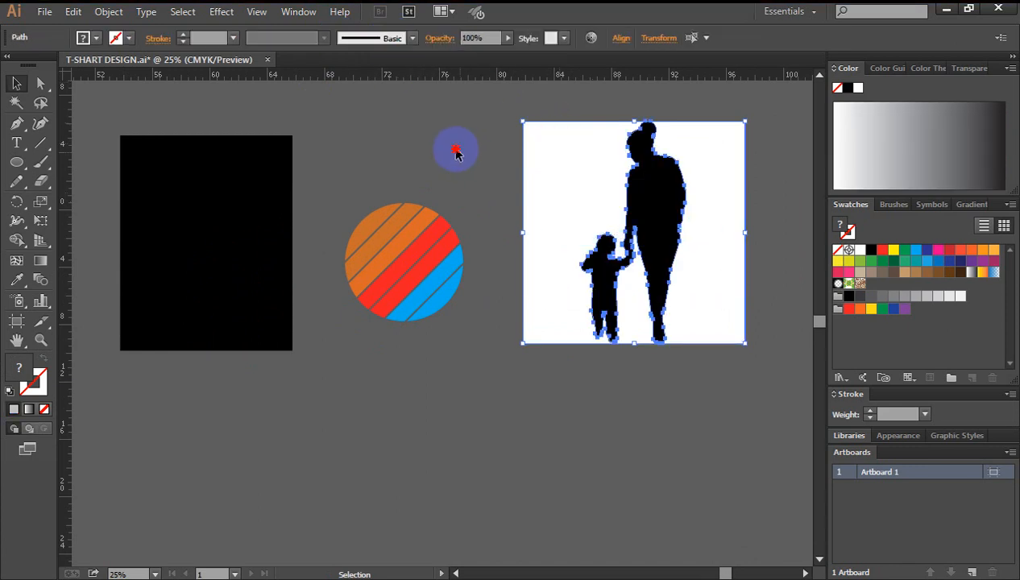
Step: Delete the two white background pieces on either side of the traced mother-and-son silhouette
{"action": "left_click", "coordinate": [455, 147]}
{"action": "left_click", "coordinate": [555, 152]}
{"action": "left_click_drag", "start_coordinate": [546, 190], "coordinate": [499, 275]}
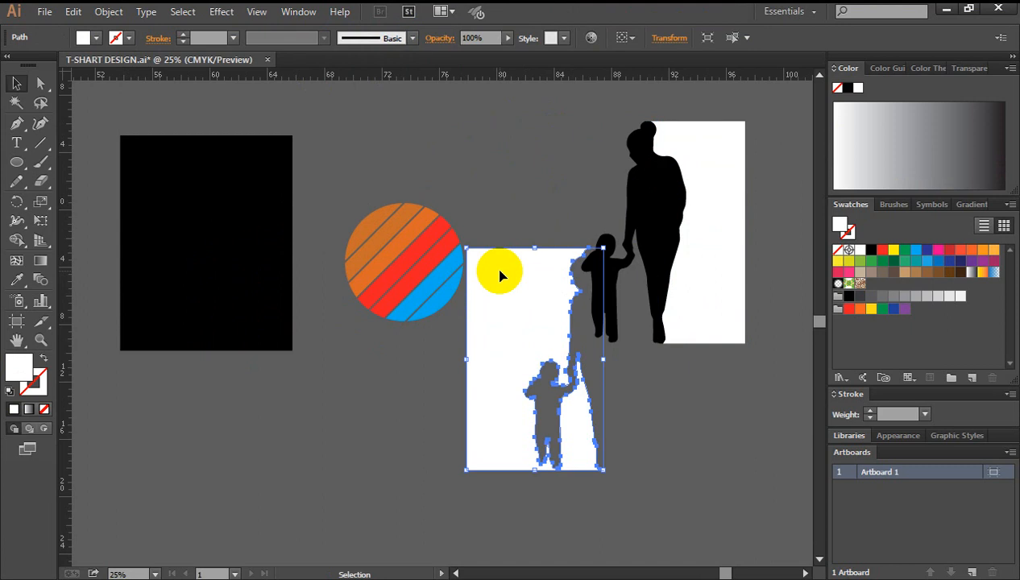
{"action": "key", "text": "Delete"}
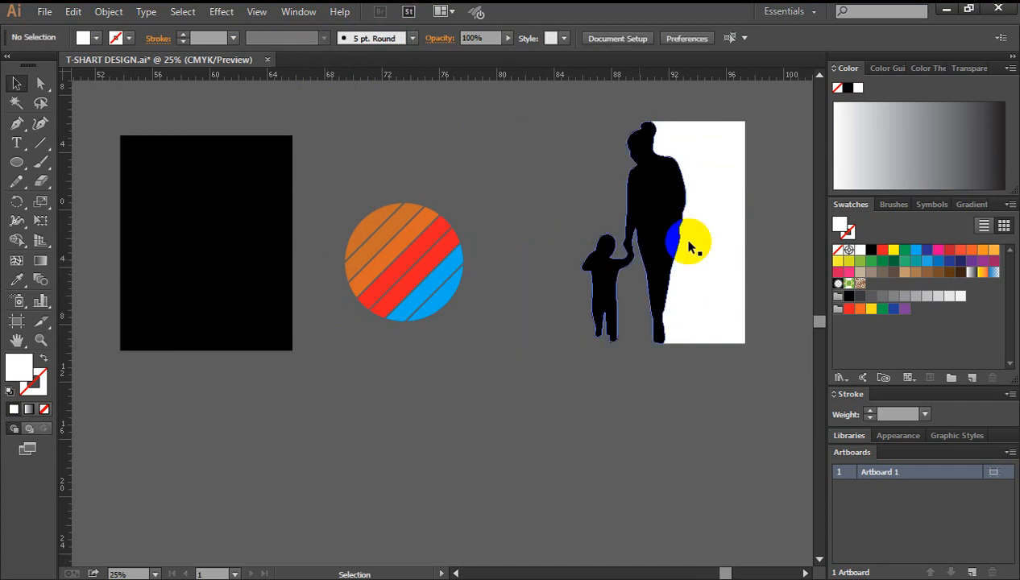
{"action": "left_click_drag", "start_coordinate": [687, 243], "coordinate": [752, 267]}
{"action": "key", "text": "Delete"}
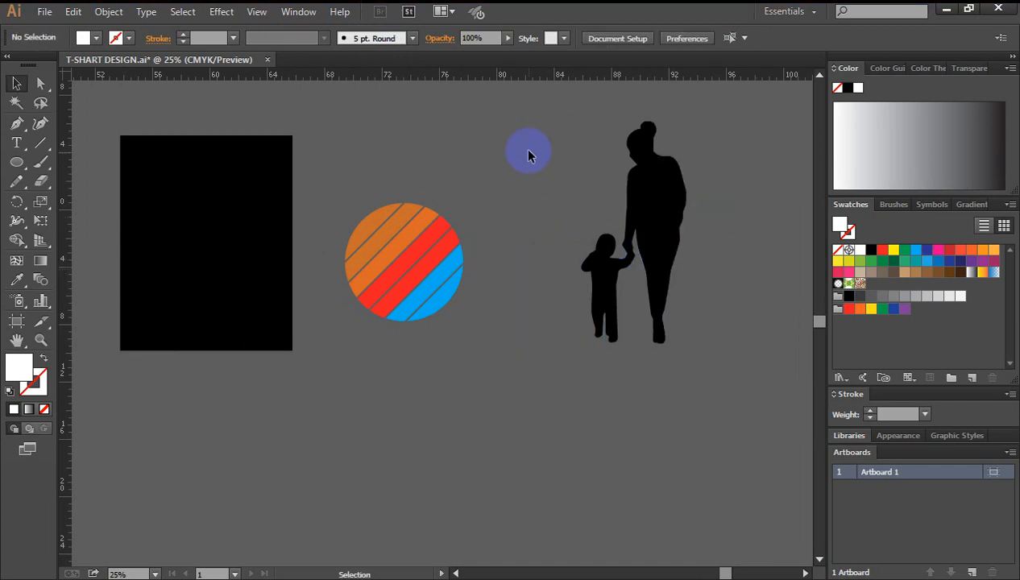
Step: Scale the black mother-and-son silhouette down proportionally about its centre to roughly half its size
{"action": "left_click", "coordinate": [684, 186]}
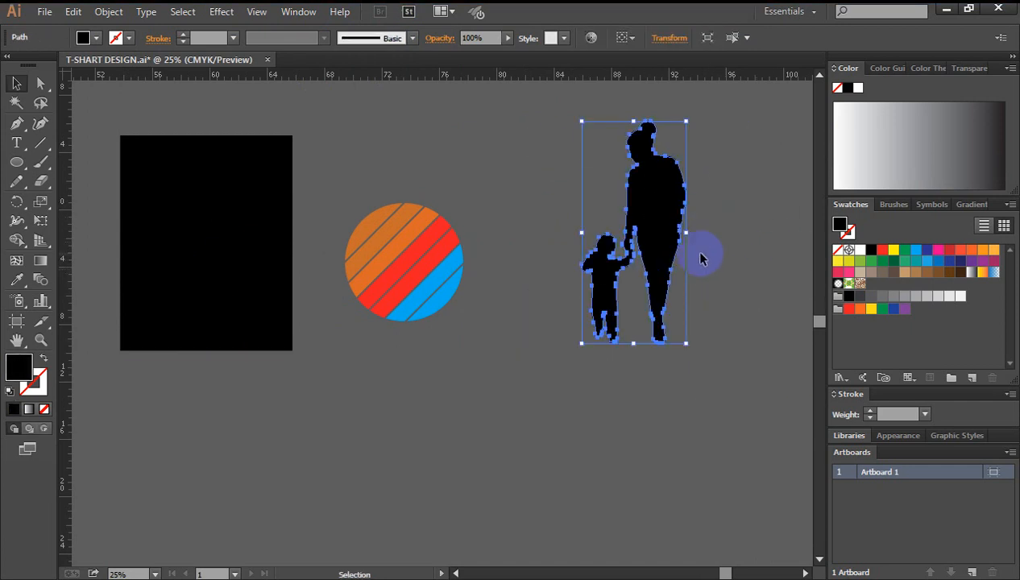
{"action": "left_click", "coordinate": [700, 255]}
{"action": "left_click", "coordinate": [655, 228]}
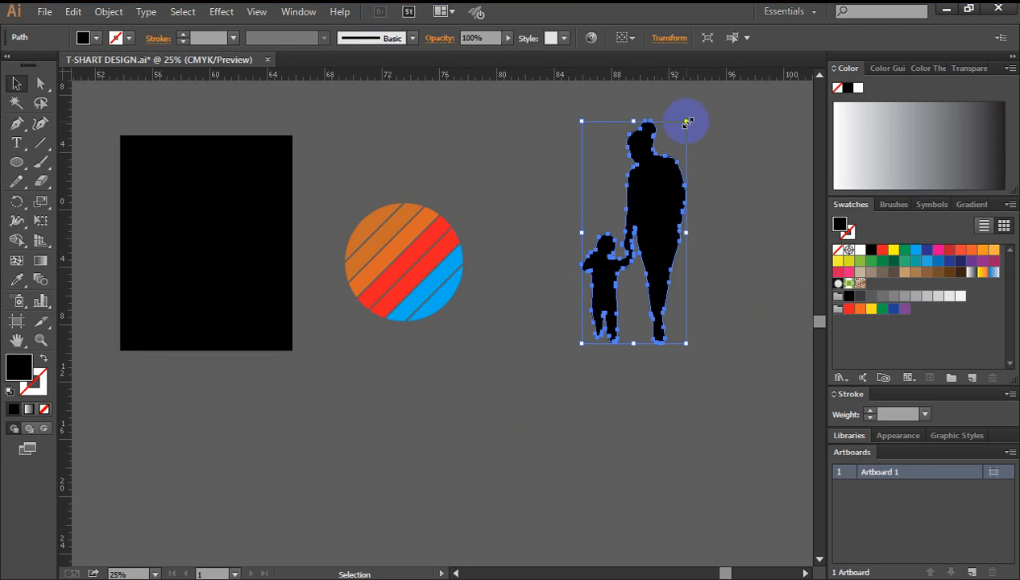
{"action": "left_click_drag", "start_coordinate": [685, 121], "coordinate": [660, 177]}
{"action": "left_click", "coordinate": [658, 389]}
{"action": "left_click_drag", "start_coordinate": [627, 320], "coordinate": [627, 321]}
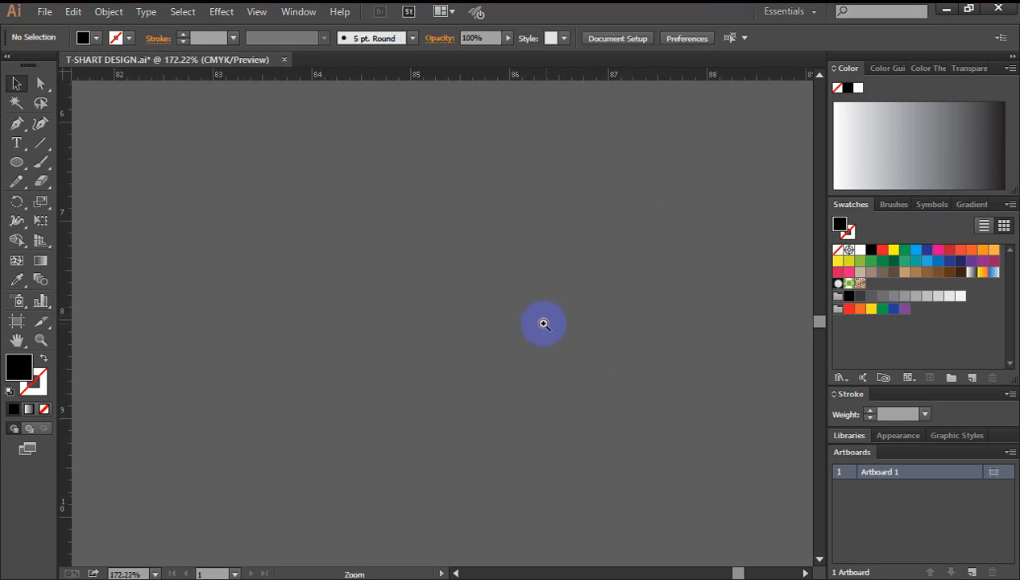
Step: Move the mother-and-son silhouette close beside the striped circle, near its light blue segments
{"action": "key", "text": "ctrl+minus"}
{"action": "key", "text": "ctrl+minus"}
{"action": "key", "text": "ctrl+minus"}
{"action": "key", "text": "ctrl+minus"}
{"action": "key", "text": "ctrl+minus"}
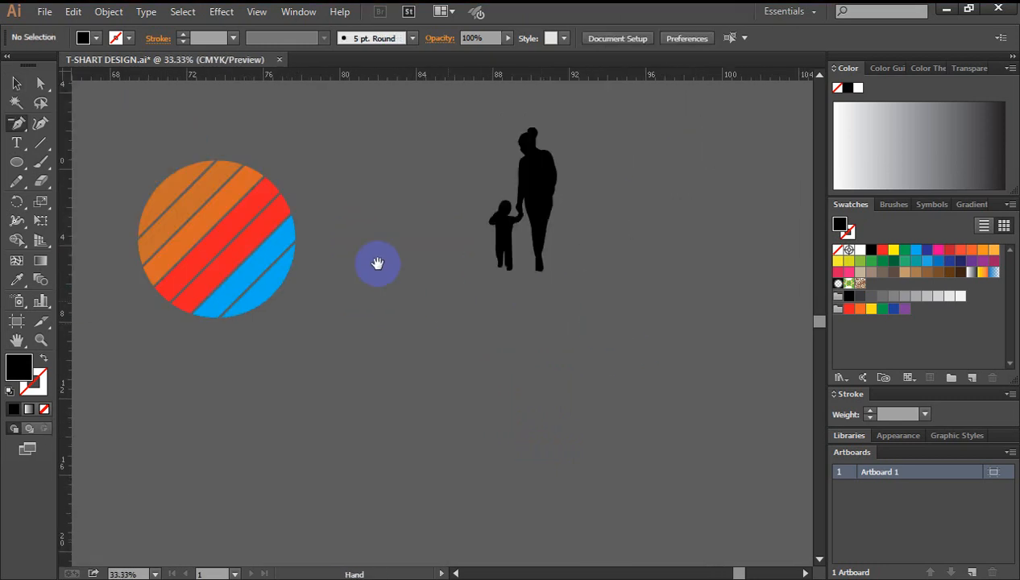
{"action": "left_click_drag", "start_coordinate": [375, 264], "coordinate": [595, 271]}
{"action": "left_click", "coordinate": [723, 235]}
{"action": "left_click", "coordinate": [710, 222]}
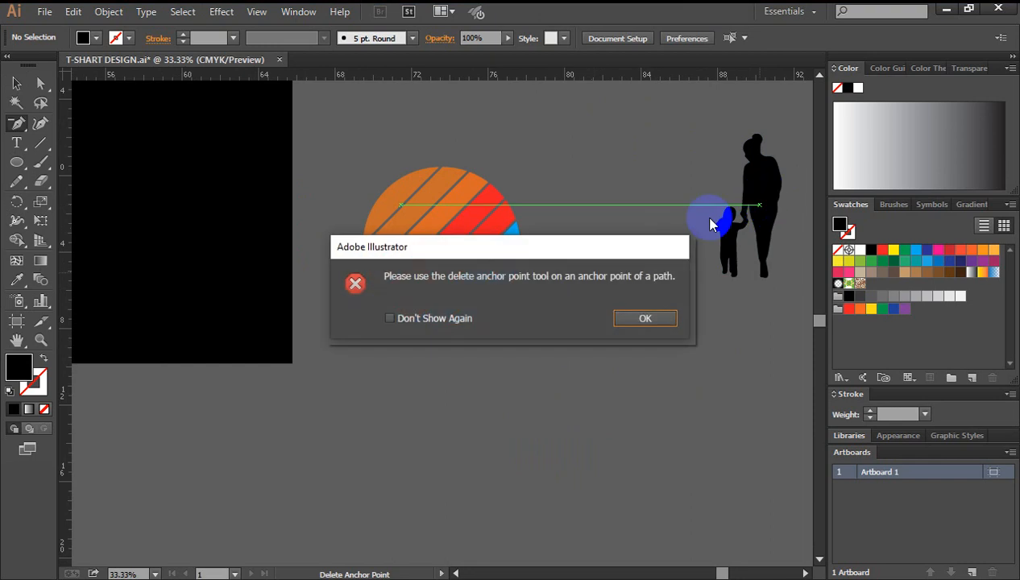
{"action": "left_click", "coordinate": [642, 318]}
{"action": "left_click", "coordinate": [14, 85]}
{"action": "left_click", "coordinate": [733, 221]}
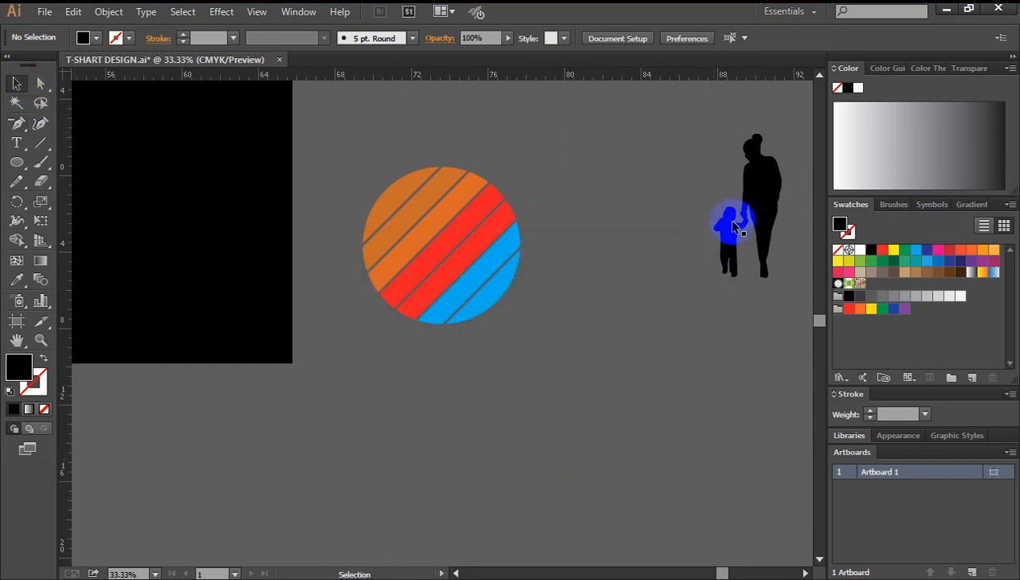
{"action": "left_click_drag", "start_coordinate": [763, 195], "coordinate": [593, 276]}
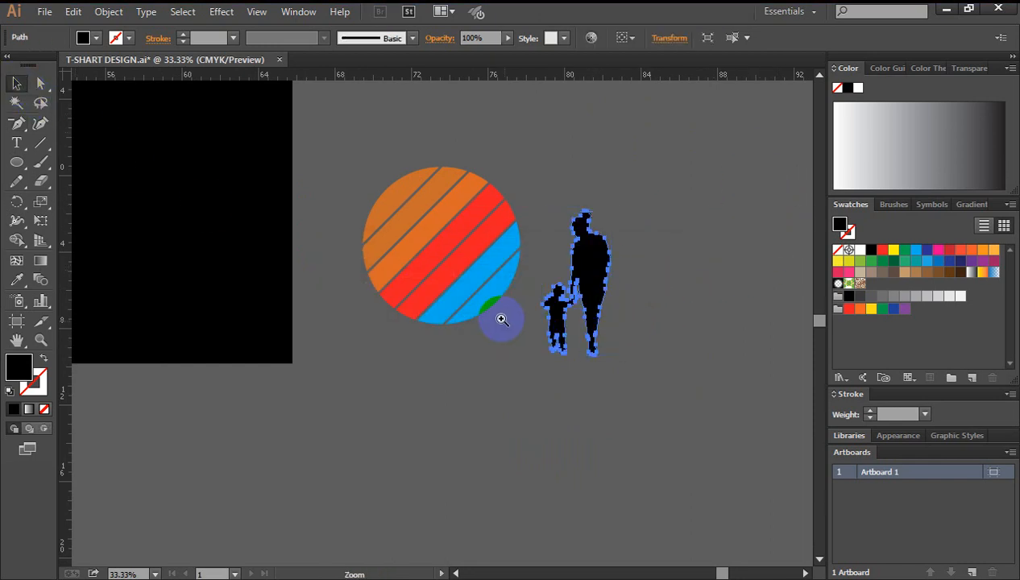
Step: Place the silhouette centrally over the striped circle and size it so the feet extend slightly past the circle's lower edge
{"action": "left_click", "coordinate": [501, 318], "text": "ctrl"}
{"action": "left_click_drag", "start_coordinate": [475, 351], "coordinate": [537, 318]}
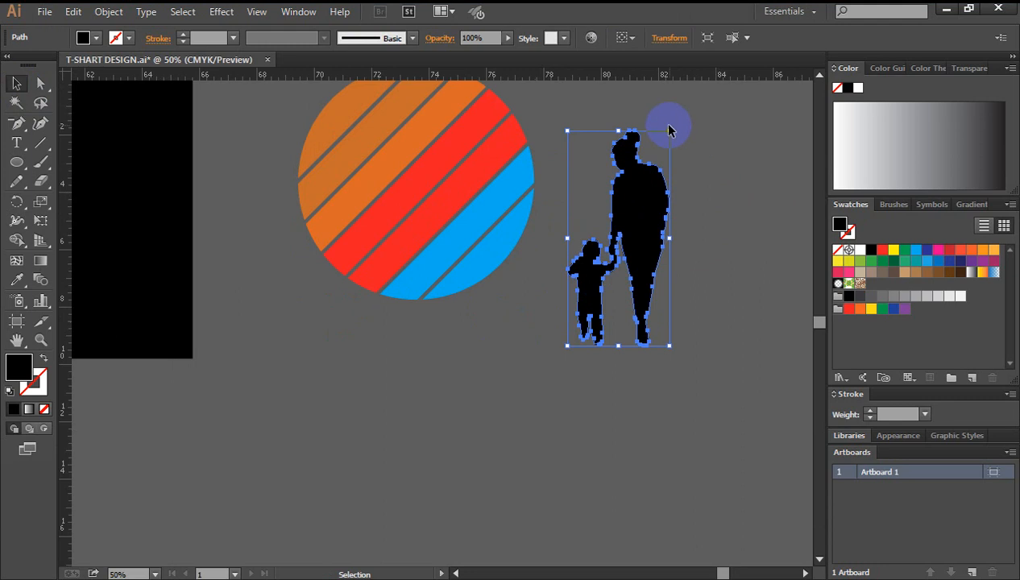
{"action": "left_click_drag", "start_coordinate": [669, 132], "coordinate": [661, 155]}
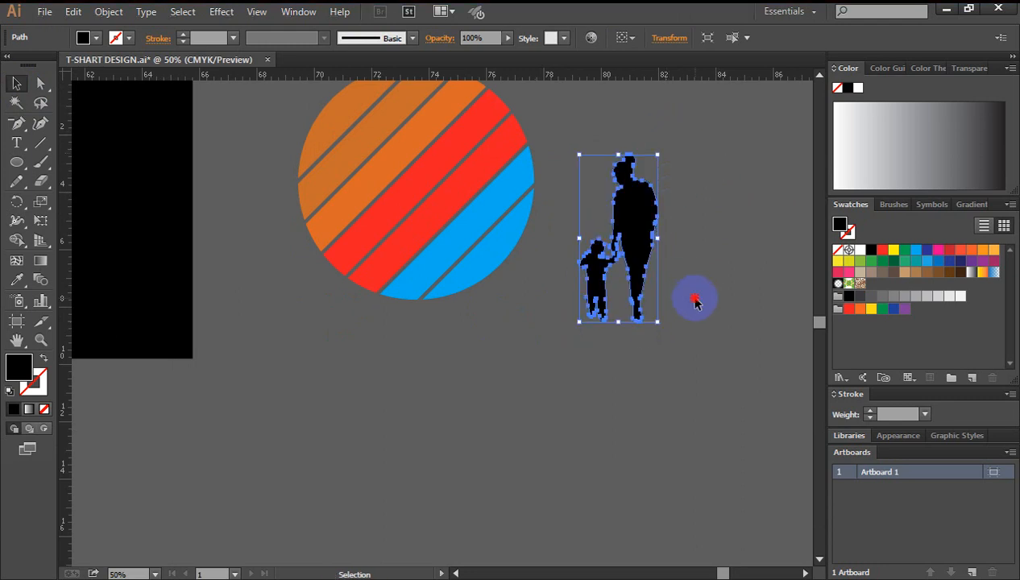
{"action": "left_click", "coordinate": [666, 344]}
{"action": "left_click_drag", "start_coordinate": [666, 345], "coordinate": [762, 345]}
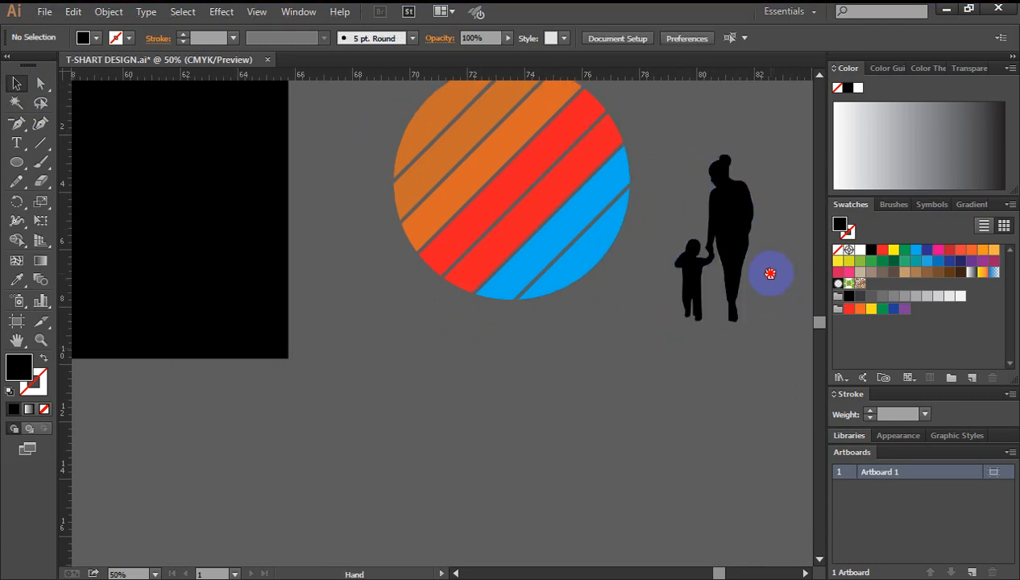
{"action": "left_click_drag", "start_coordinate": [769, 273], "coordinate": [798, 341]}
{"action": "left_click_drag", "start_coordinate": [765, 301], "coordinate": [528, 226]}
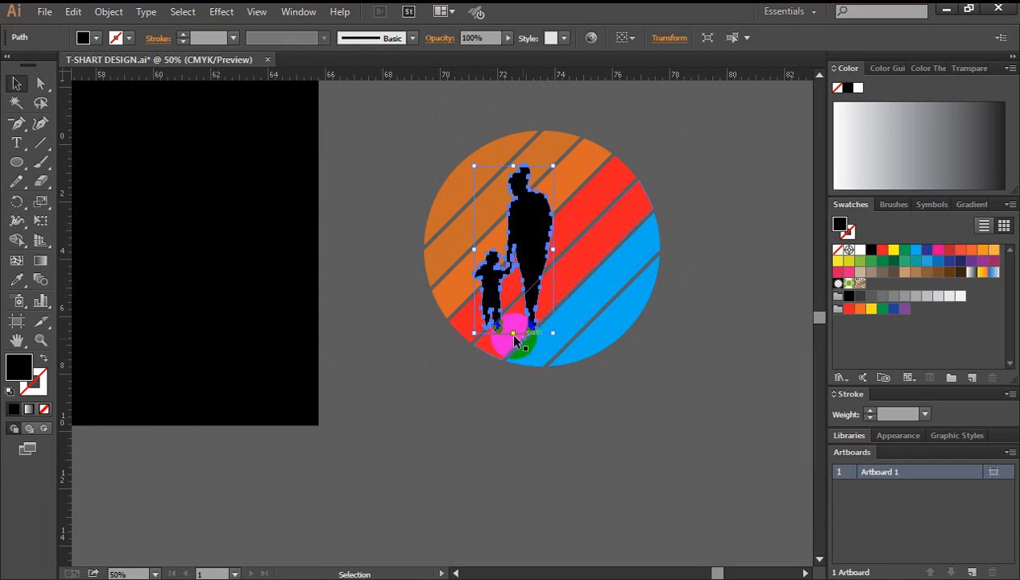
{"action": "left_click_drag", "start_coordinate": [514, 337], "coordinate": [524, 382]}
{"action": "left_click_drag", "start_coordinate": [541, 283], "coordinate": [562, 274]}
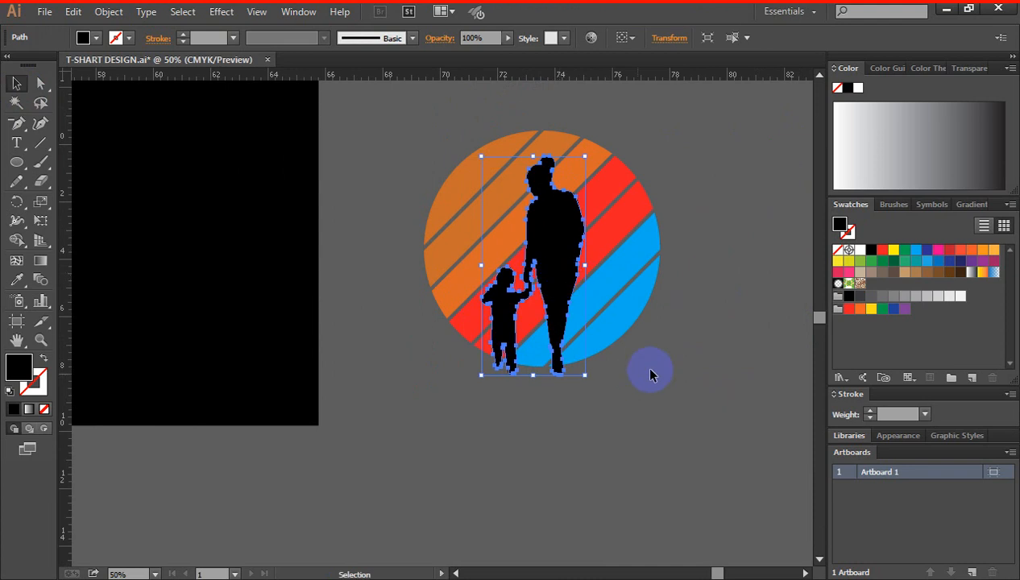
{"action": "left_click", "coordinate": [680, 336]}
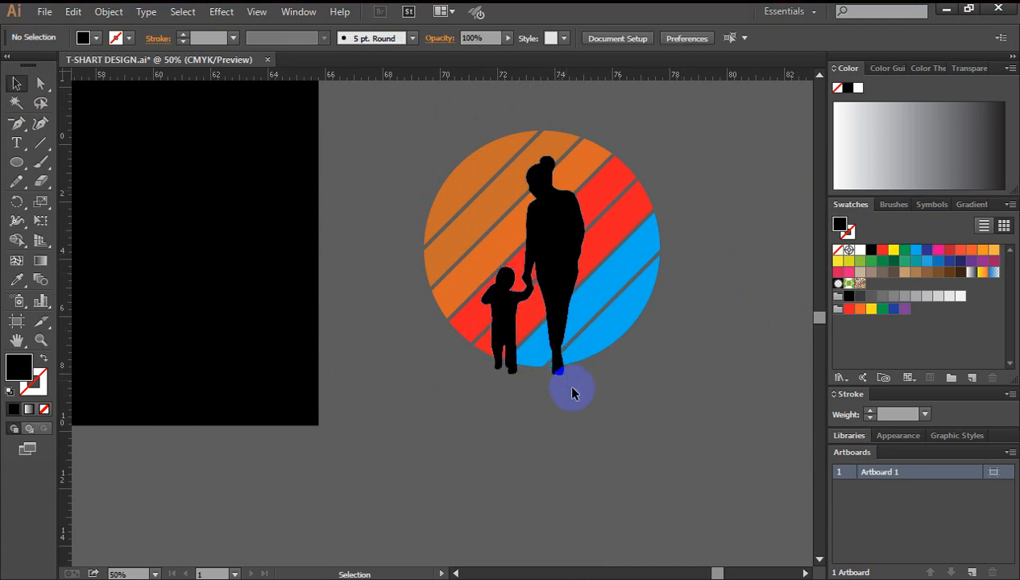
{"action": "left_click", "coordinate": [536, 383]}
{"action": "left_click", "coordinate": [416, 305]}
{"action": "left_click", "coordinate": [471, 339]}
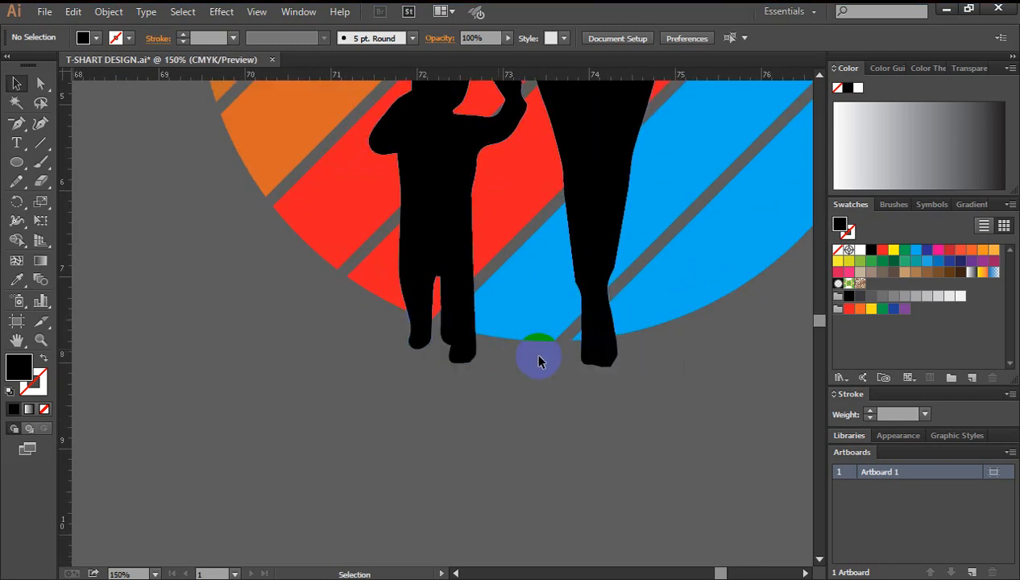
{"action": "key", "text": "ctrl+minus"}
{"action": "key", "text": "ctrl+minus"}
{"action": "key", "text": "ctrl+minus"}
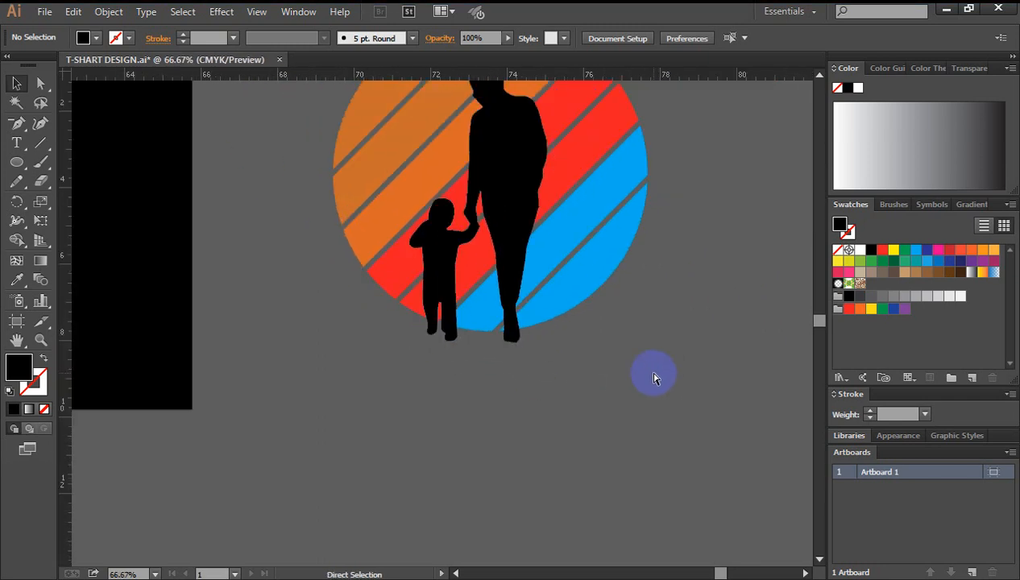
{"action": "scroll", "coordinate": [637, 357], "scroll_direction": "up", "scroll_amount": 1}
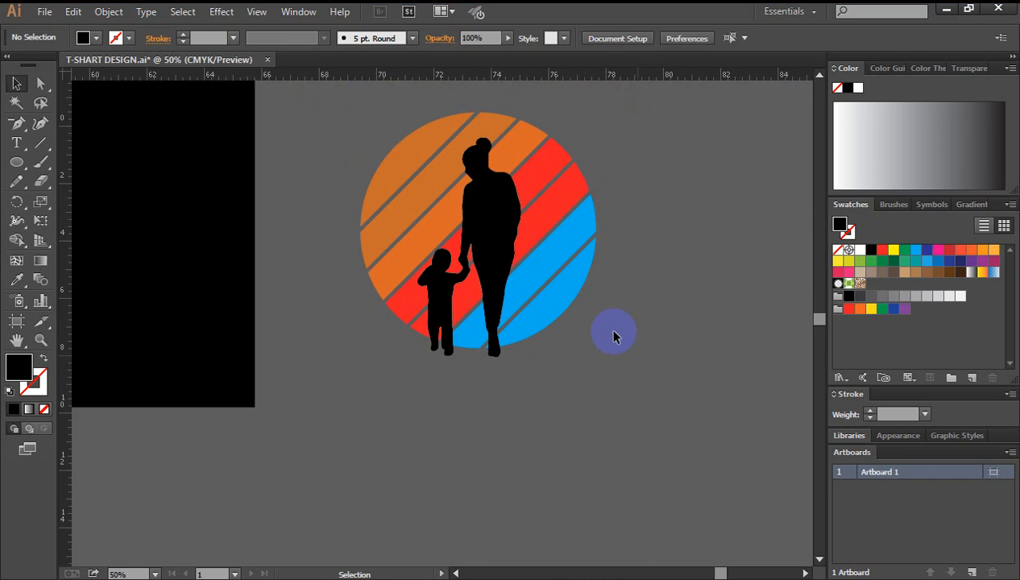
Step: Select the striped circle and silhouette together and cut off the son's feet below the circle's edge with the Shape Builder tool
{"action": "left_click", "coordinate": [346, 112]}
{"action": "left_click_drag", "start_coordinate": [593, 308], "coordinate": [658, 375]}
{"action": "left_click", "coordinate": [466, 332]}
{"action": "left_click", "coordinate": [417, 317]}
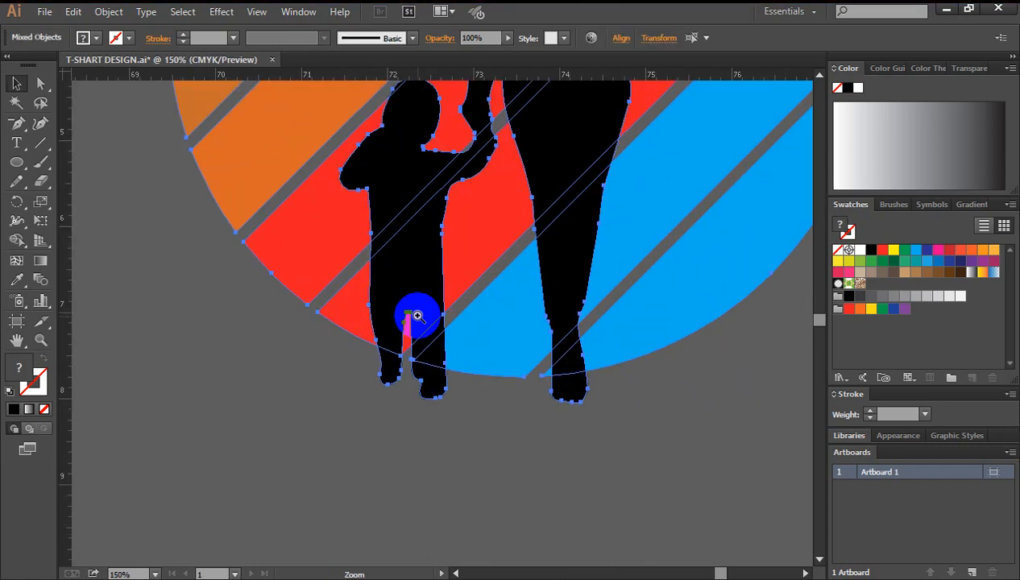
{"action": "left_click", "coordinate": [411, 314]}
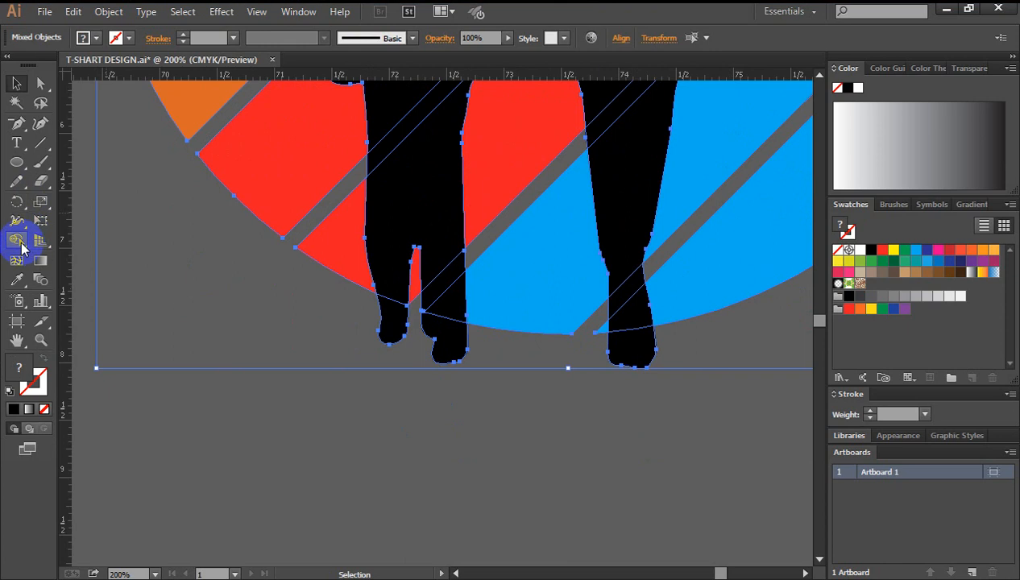
{"action": "left_click", "coordinate": [15, 241]}
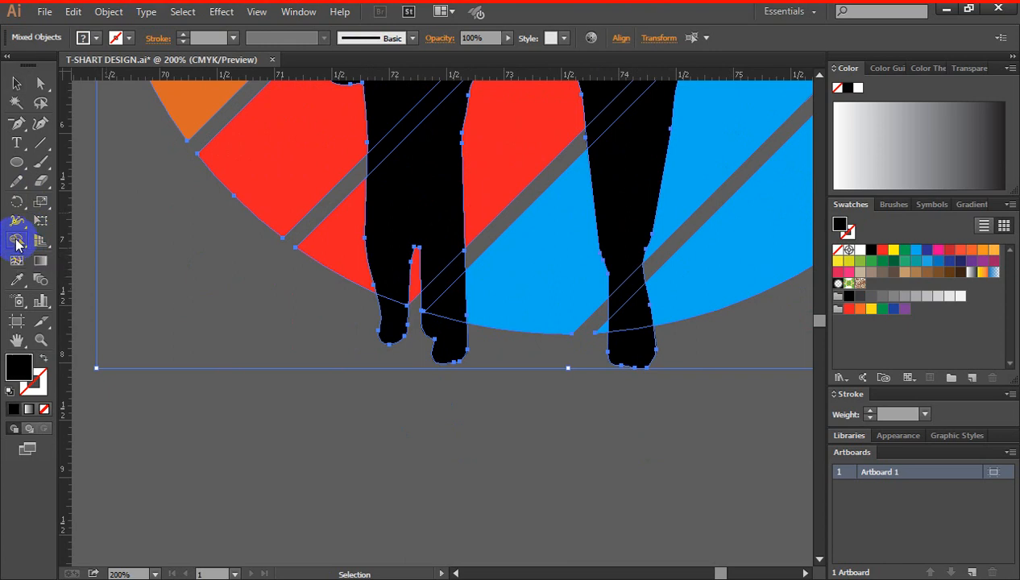
{"action": "left_click", "coordinate": [390, 330], "text": "alt"}
{"action": "left_click", "coordinate": [444, 342], "text": "alt"}
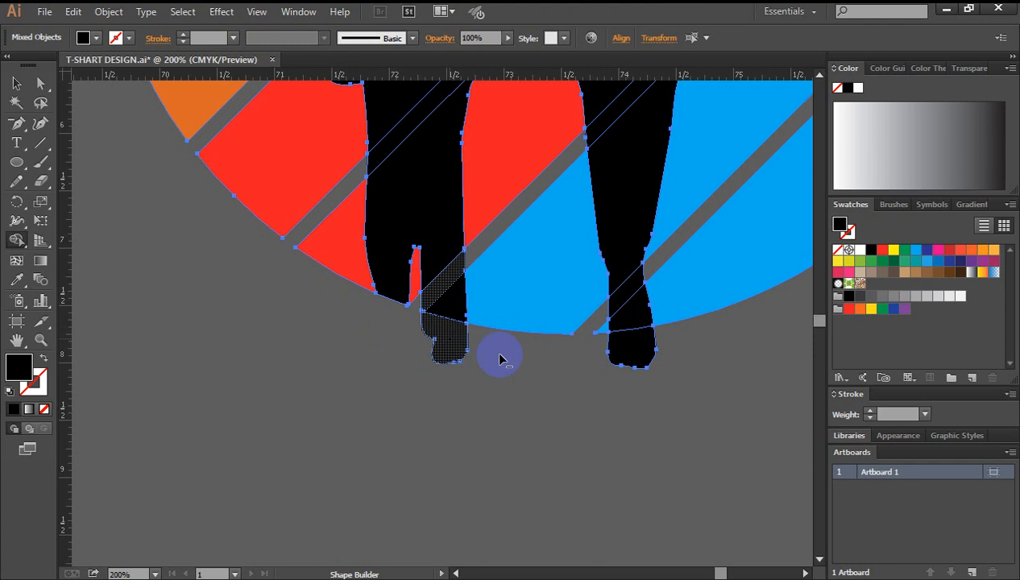
Step: Remove the mother's foot below the circle's edge and her lower-leg piece crossing the diagonal gap with the Shape Builder tool
{"action": "left_click", "coordinate": [408, 266], "text": "alt"}
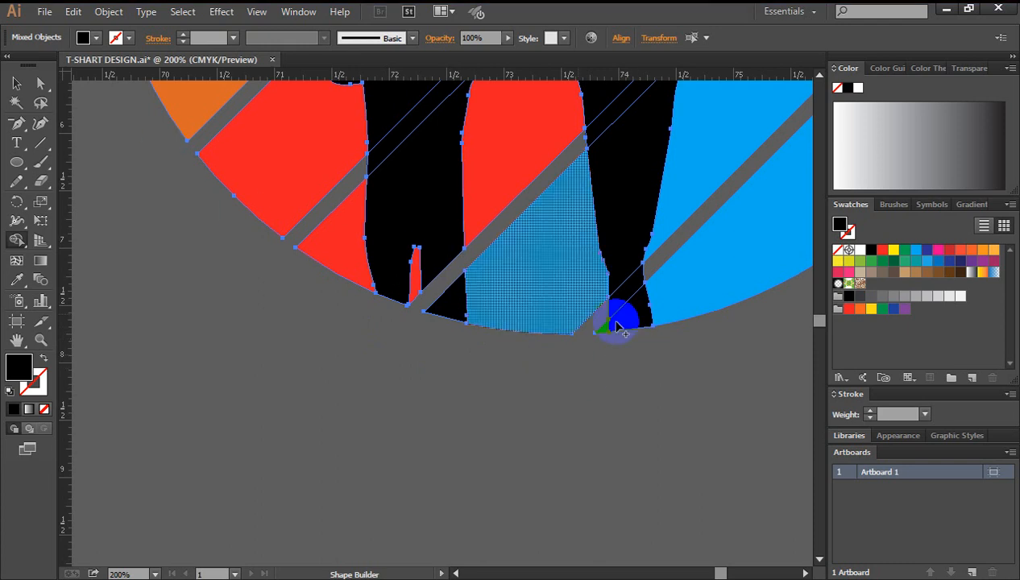
{"action": "left_click", "coordinate": [630, 295], "text": "alt"}
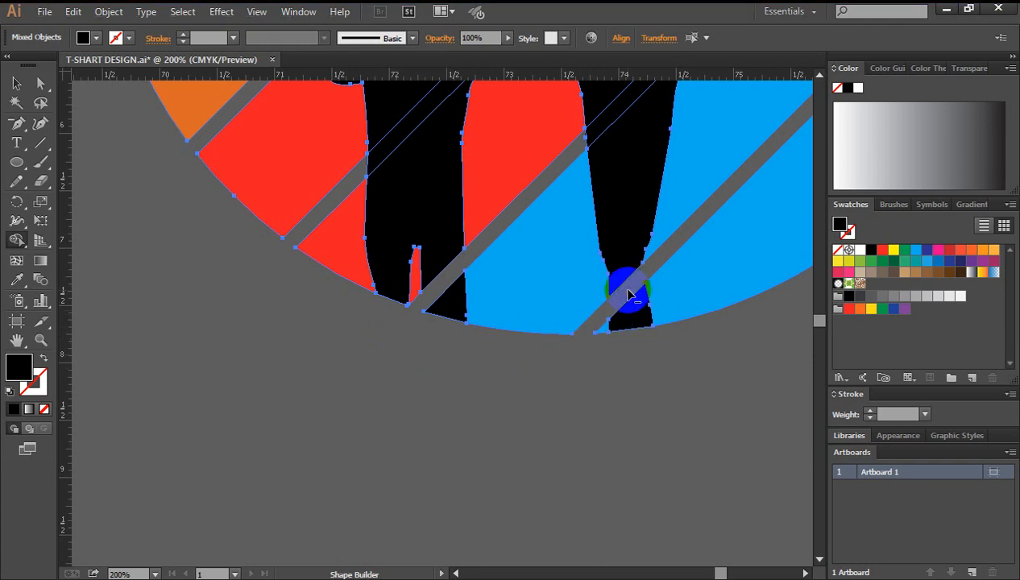
{"action": "left_click", "coordinate": [16, 85]}
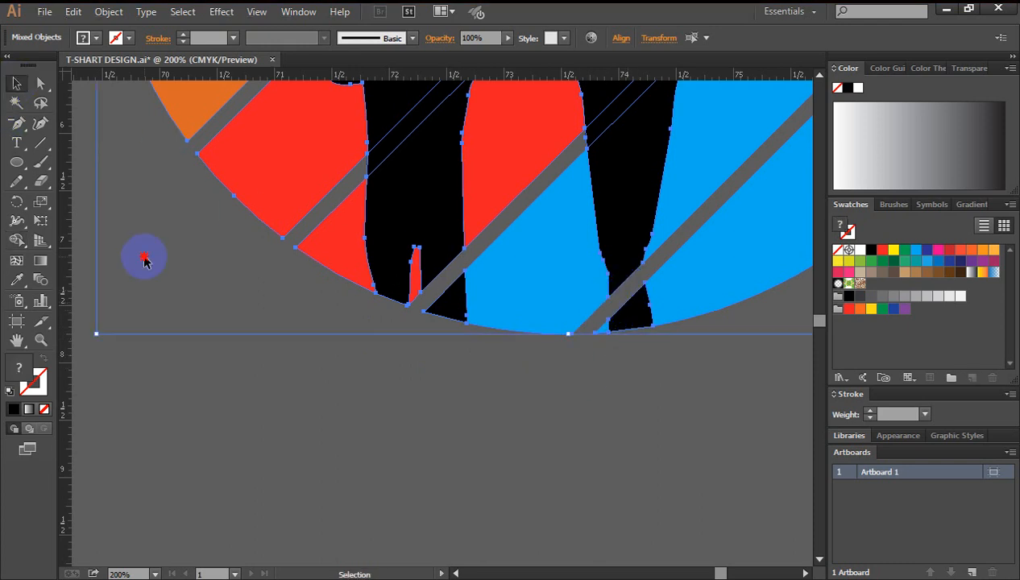
{"action": "left_click", "coordinate": [141, 256]}
{"action": "scroll", "coordinate": [143, 261], "scroll_direction": "down", "scroll_amount": 4}
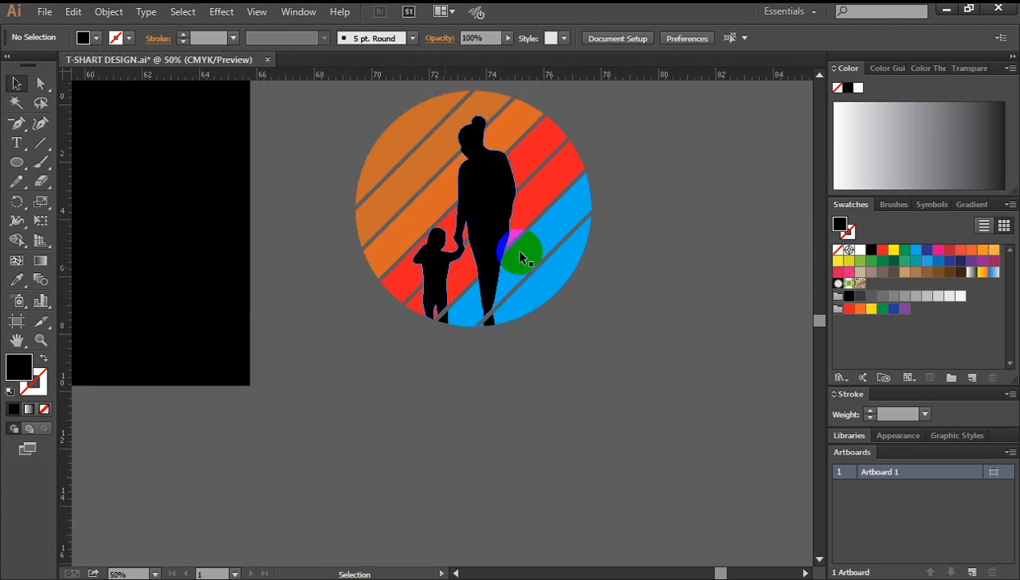
{"action": "key", "text": "space"}
{"action": "left_click_drag", "start_coordinate": [469, 245], "coordinate": [526, 258]}
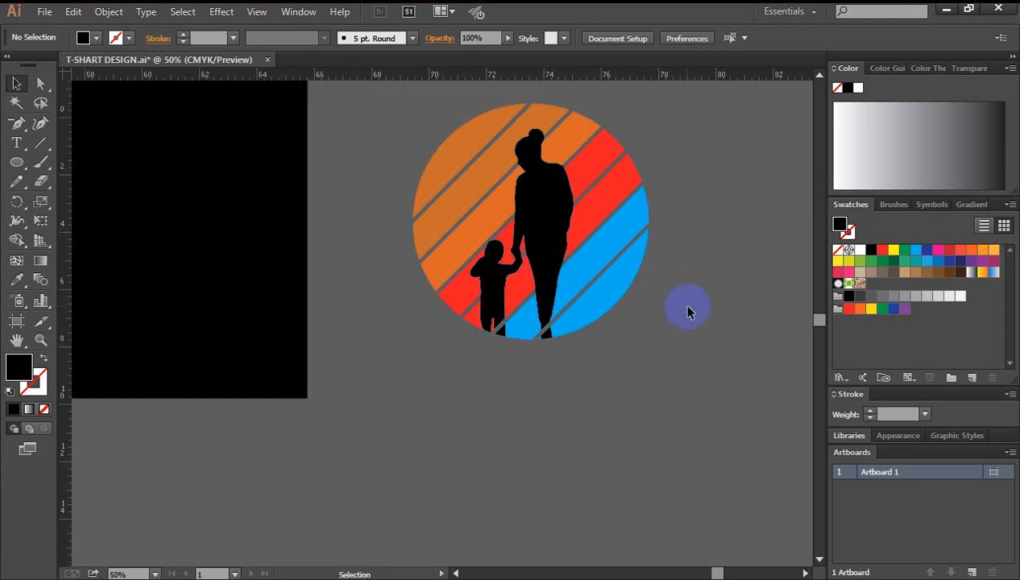
{"action": "left_click", "coordinate": [545, 208]}
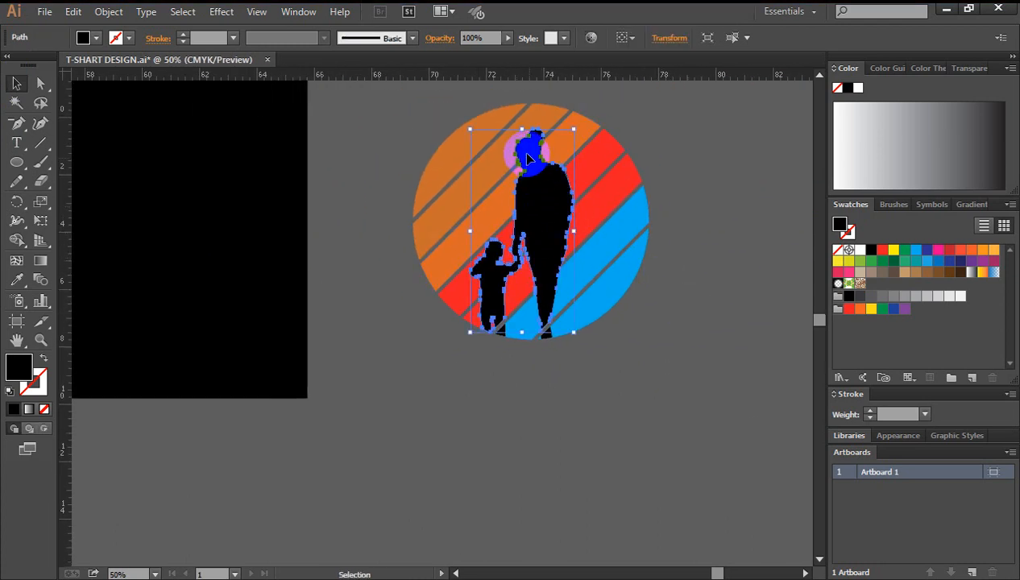
{"action": "left_click", "coordinate": [595, 147]}
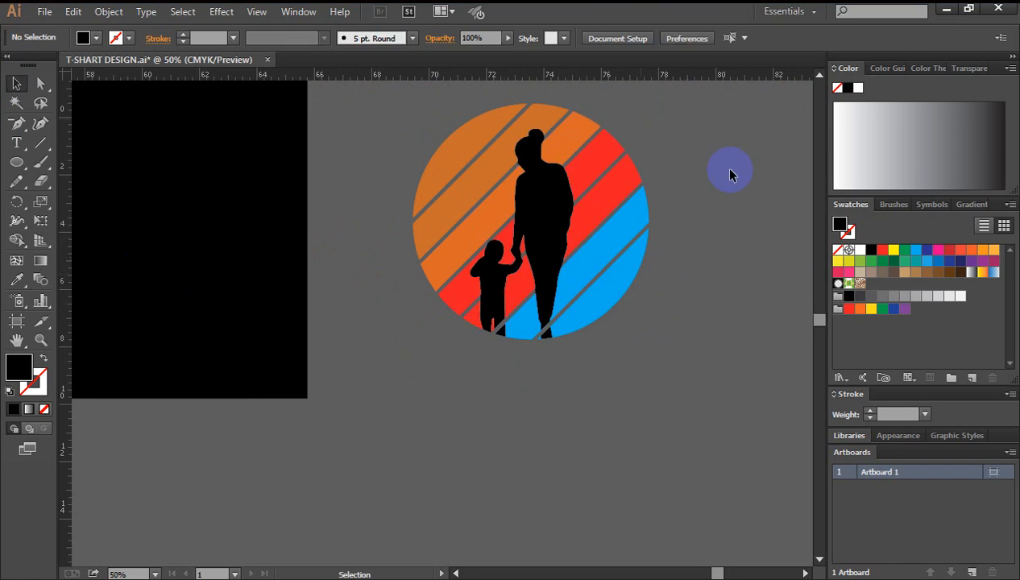
Step: Switch to the browser and copy the black Adobe Stock grass image from the grass vector search results
{"action": "key", "text": "alt+Tab"}
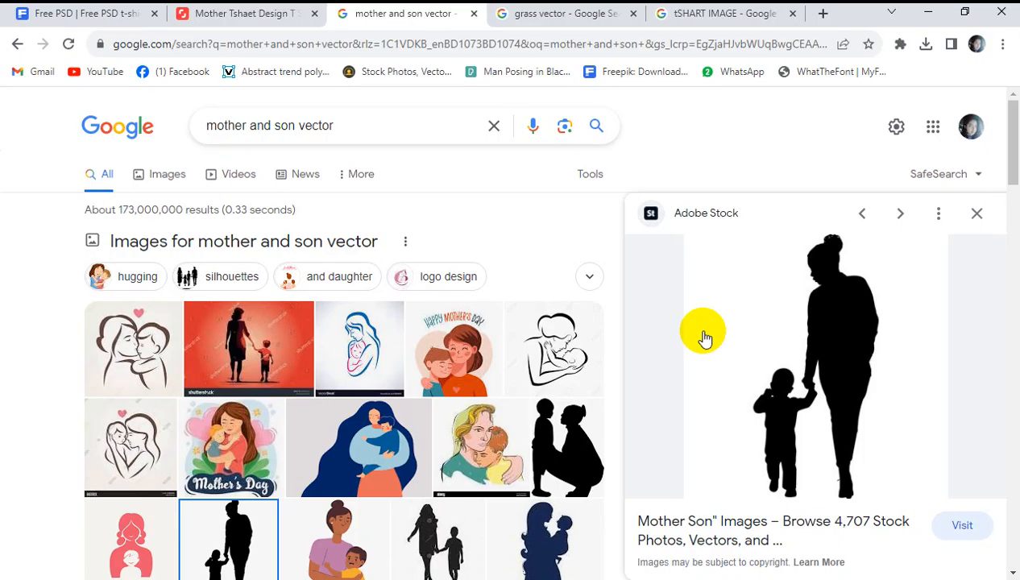
{"action": "left_click", "coordinate": [568, 21]}
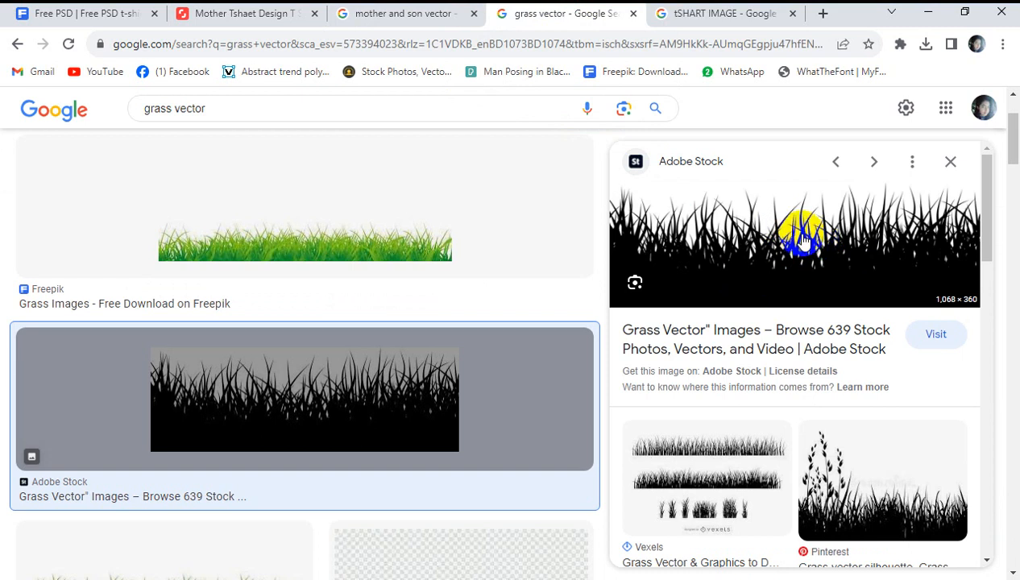
{"action": "right_click", "coordinate": [773, 211]}
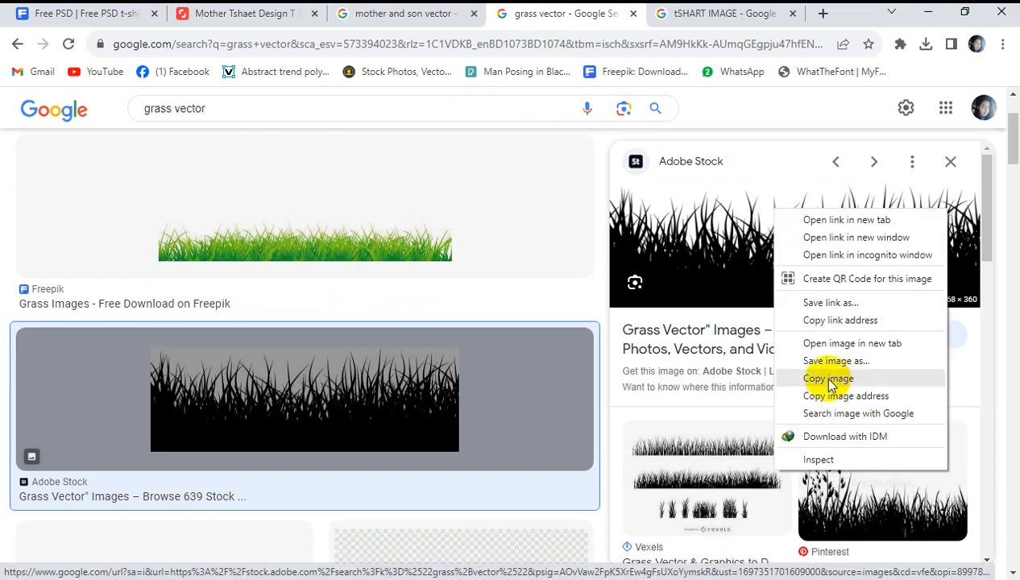
{"action": "left_click", "coordinate": [818, 380]}
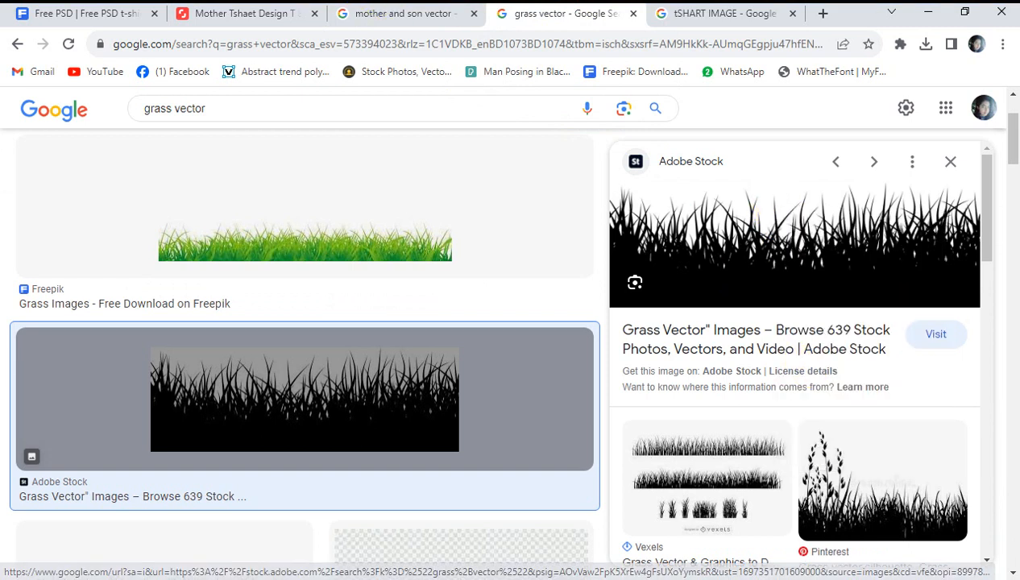
Step: Return to Illustrator, paste the grass image and move it into the empty space beside the striped circle, opposite the black background
{"action": "left_click", "coordinate": [213, 1]}
{"action": "scroll", "coordinate": [693, 325], "scroll_direction": "down", "scroll_amount": 3}
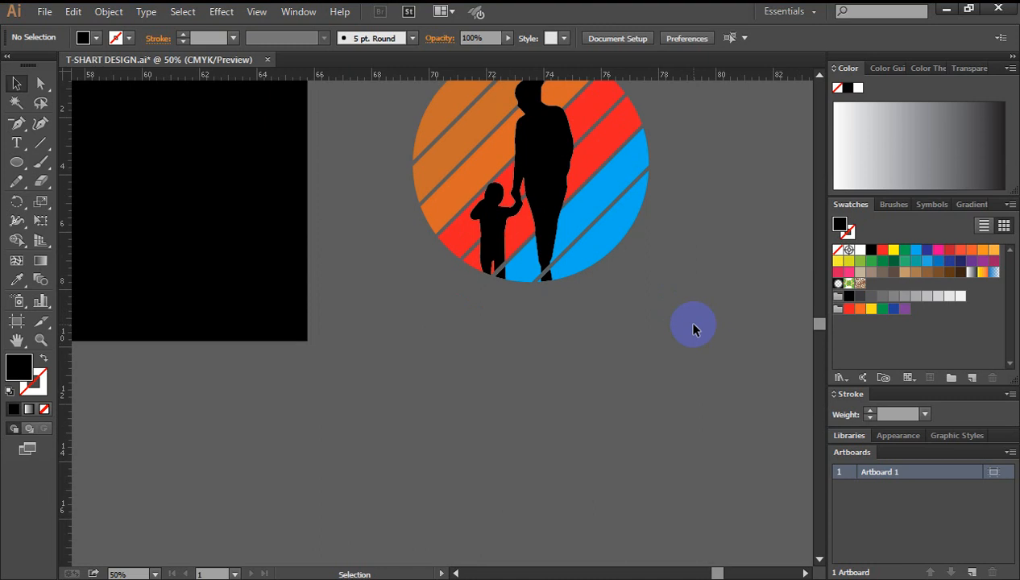
{"action": "key", "text": "ctrl+v"}
{"action": "key", "text": "ctrl+minus"}
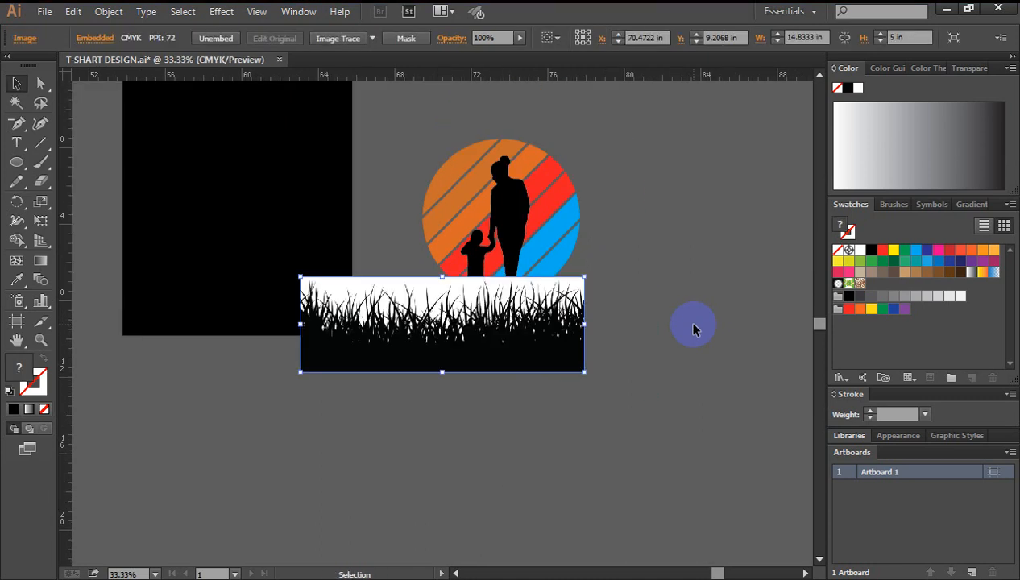
{"action": "left_click_drag", "start_coordinate": [520, 363], "coordinate": [284, 337]}
{"action": "left_click_drag", "start_coordinate": [322, 307], "coordinate": [654, 239]}
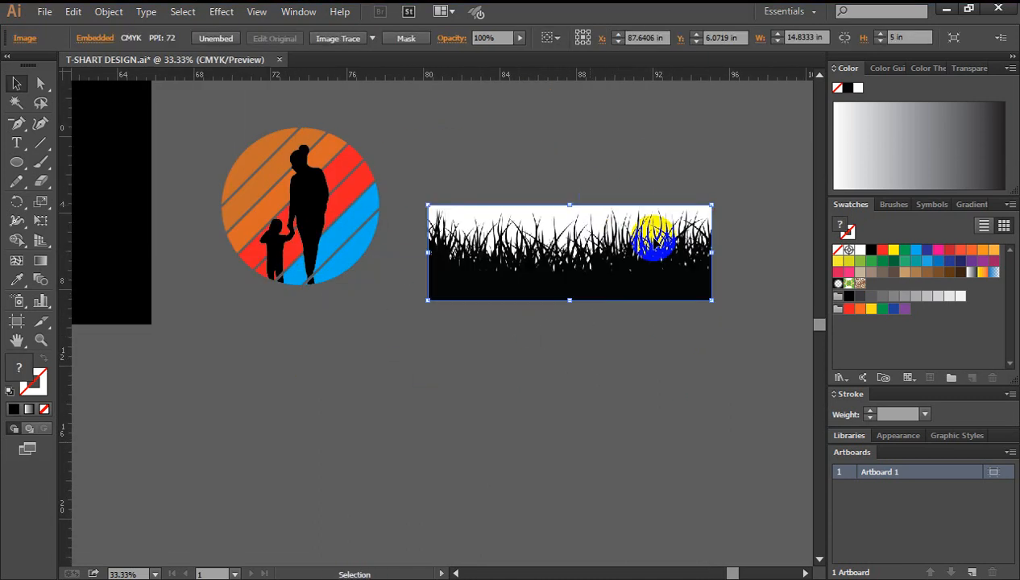
Step: Image-trace the grass picture with the default preset, expand the tracing and ungroup it
{"action": "left_click", "coordinate": [336, 42]}
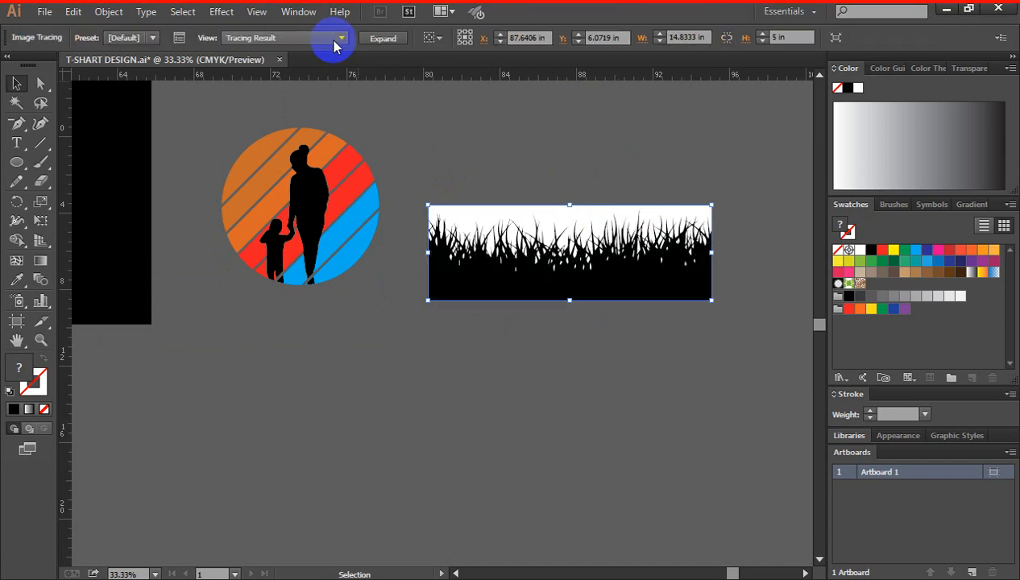
{"action": "left_click", "coordinate": [383, 40]}
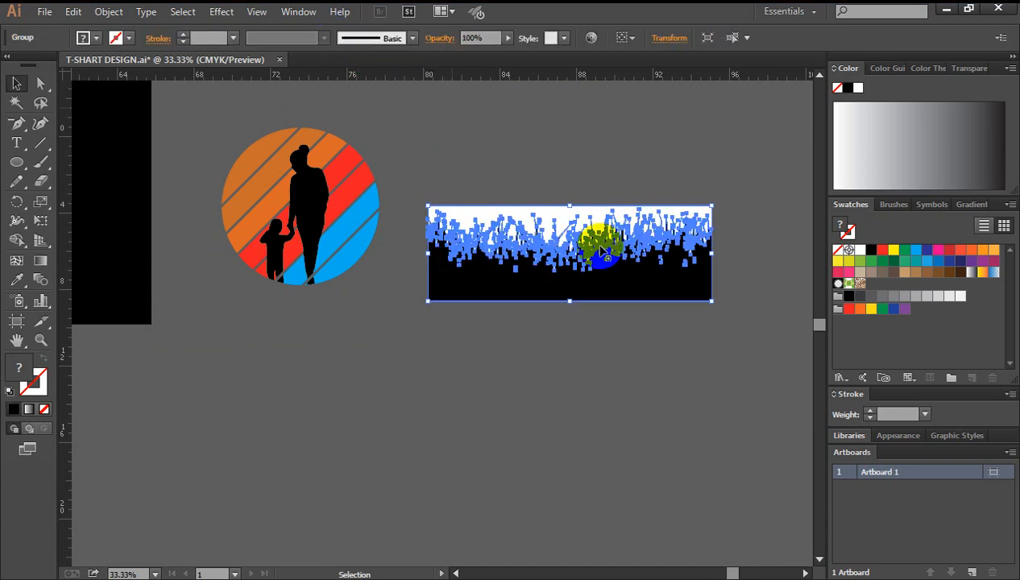
{"action": "right_click", "coordinate": [547, 219]}
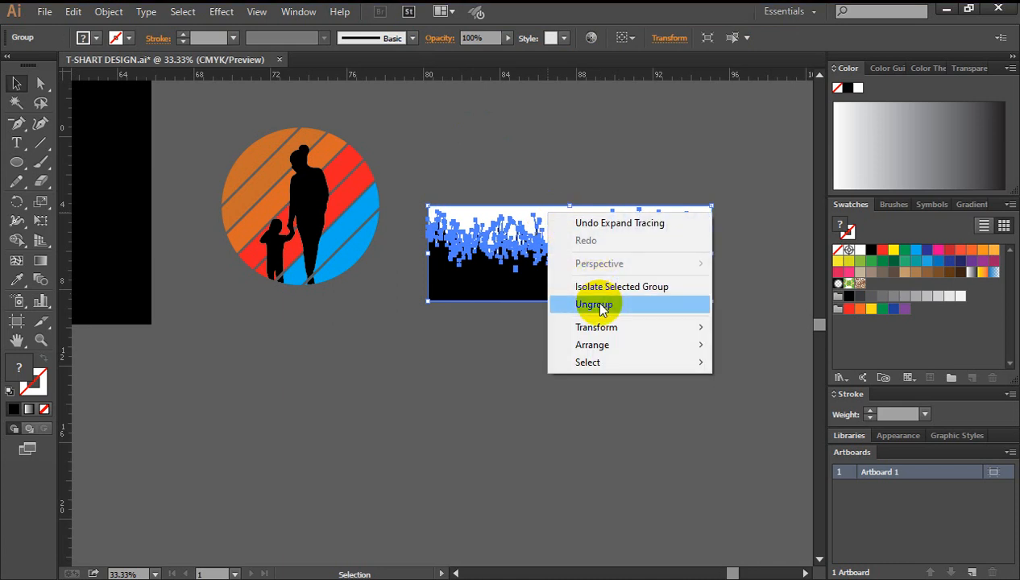
{"action": "left_click", "coordinate": [592, 305]}
{"action": "left_click", "coordinate": [594, 373]}
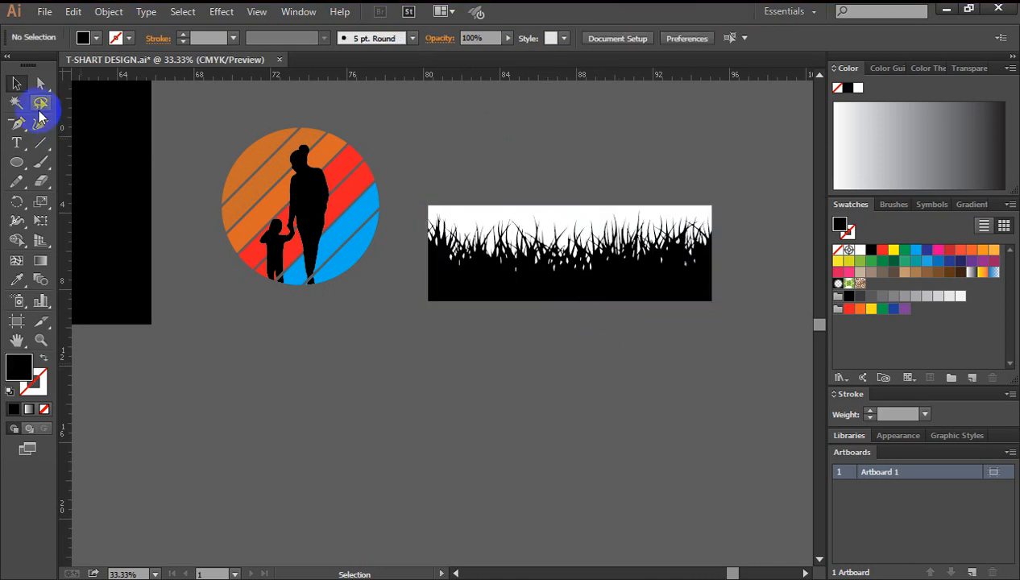
Step: Select the white areas of the traced grass with the Magic Wand tool and delete them
{"action": "left_click", "coordinate": [15, 103]}
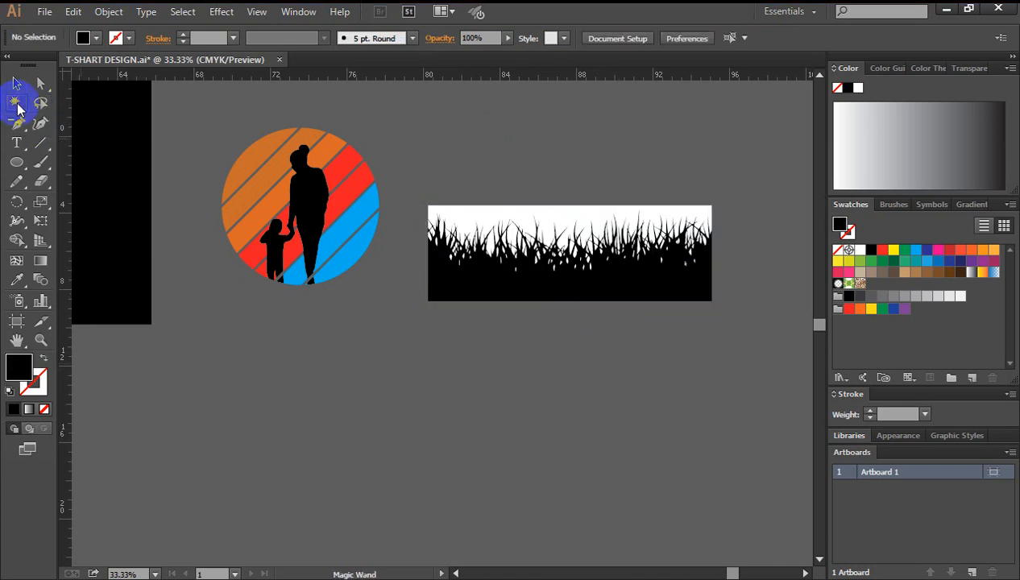
{"action": "left_click", "coordinate": [557, 212]}
{"action": "left_click", "coordinate": [551, 207]}
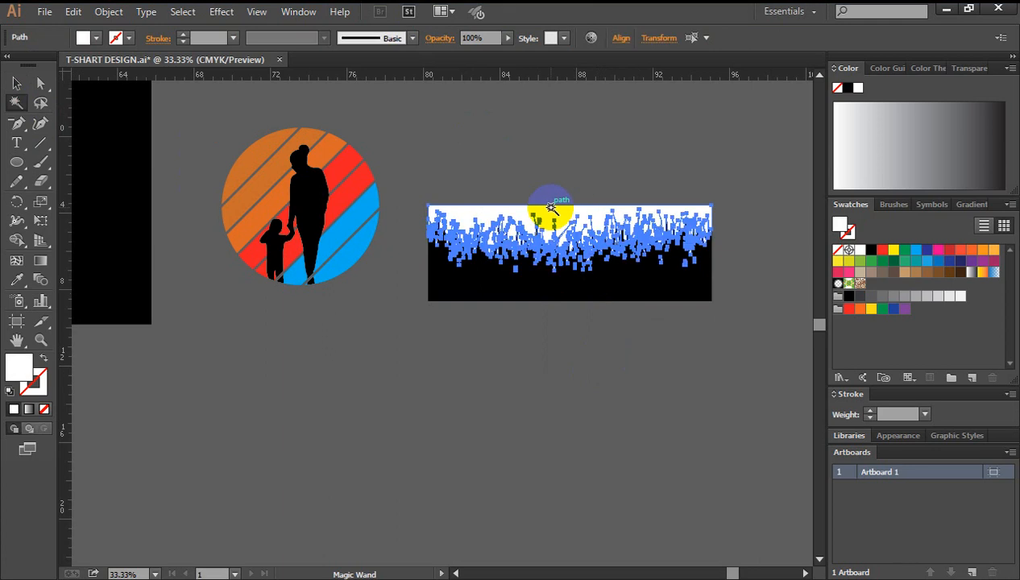
{"action": "key", "text": "Delete"}
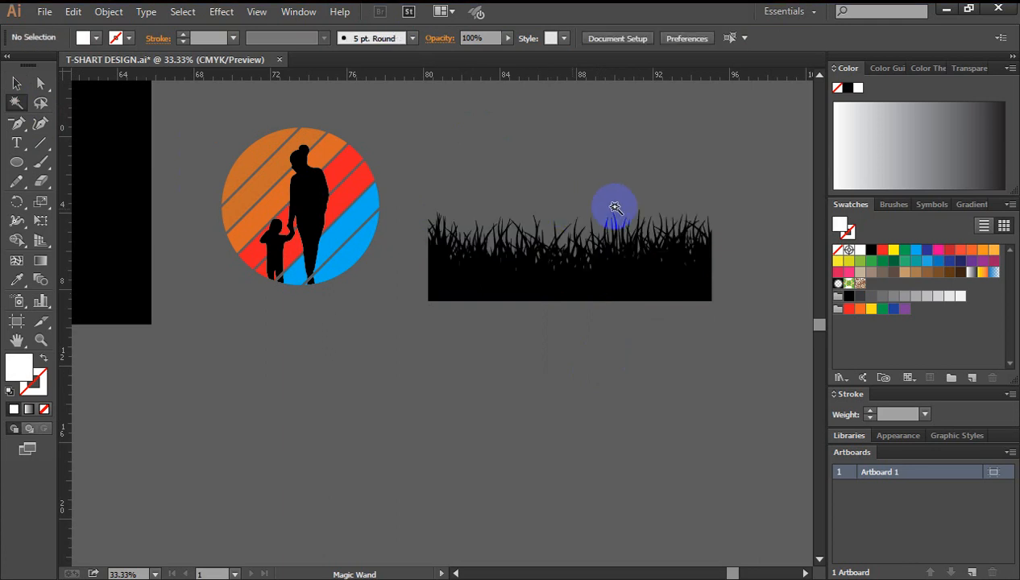
Step: Select the striped circle together with the mother-and-son silhouette and group them
{"action": "left_click_drag", "start_coordinate": [498, 348], "coordinate": [518, 369]}
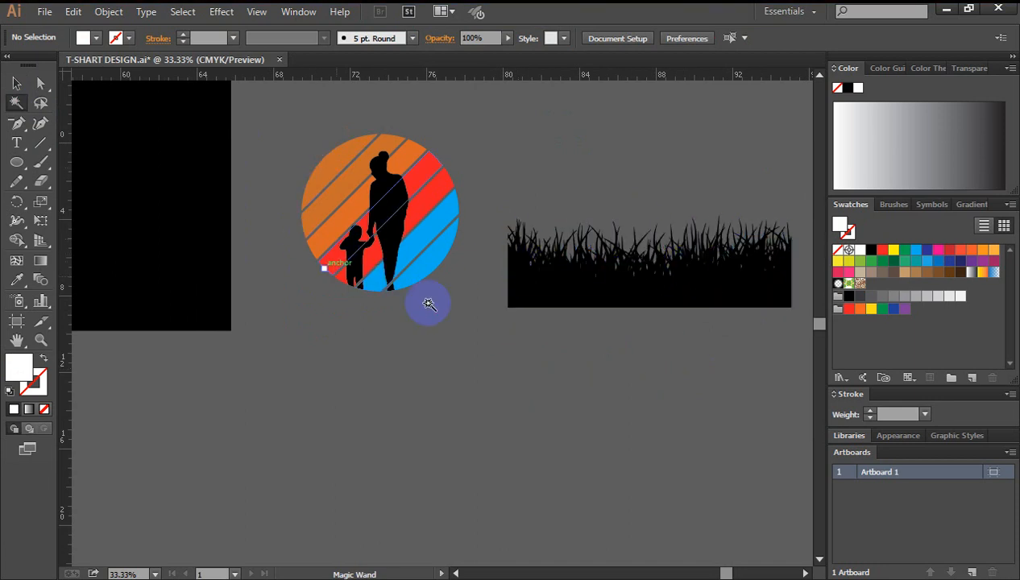
{"action": "left_click", "coordinate": [411, 267], "text": "ctrl"}
{"action": "left_click", "coordinate": [394, 287], "text": "ctrl"}
{"action": "left_click_drag", "start_coordinate": [385, 285], "coordinate": [413, 271]}
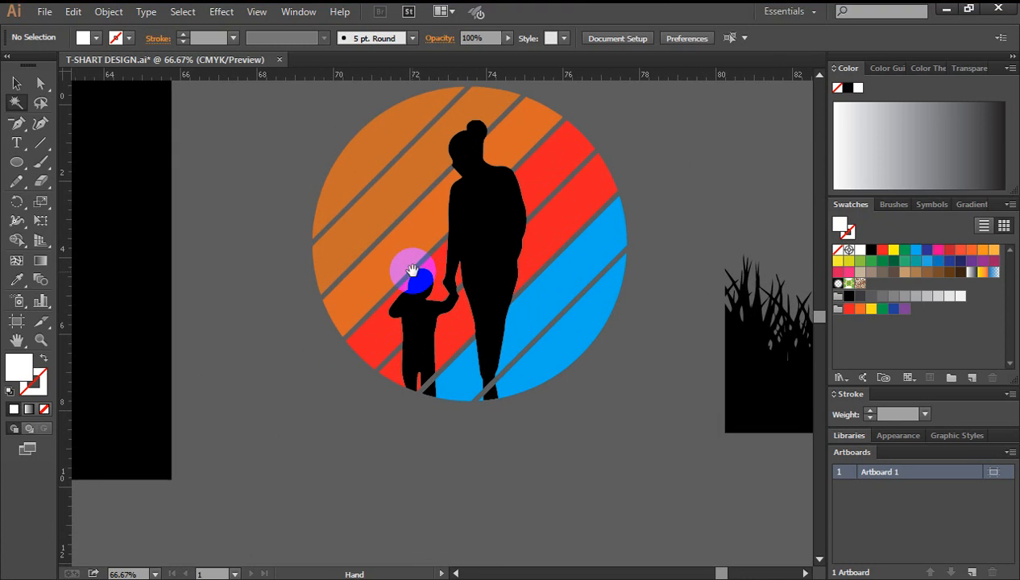
{"action": "left_click", "coordinate": [345, 149]}
{"action": "left_click", "coordinate": [16, 87]}
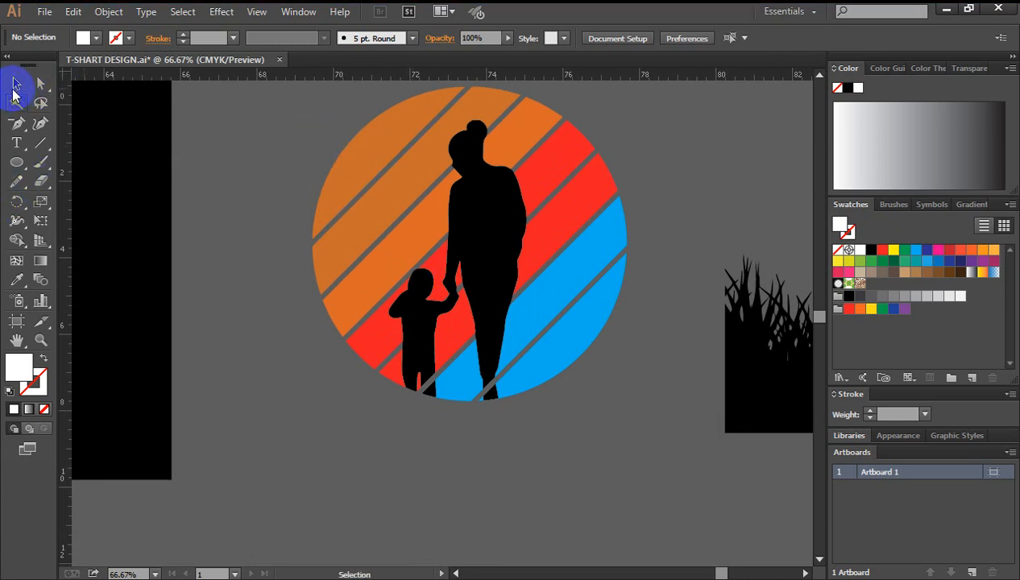
{"action": "left_click_drag", "start_coordinate": [261, 153], "coordinate": [631, 373]}
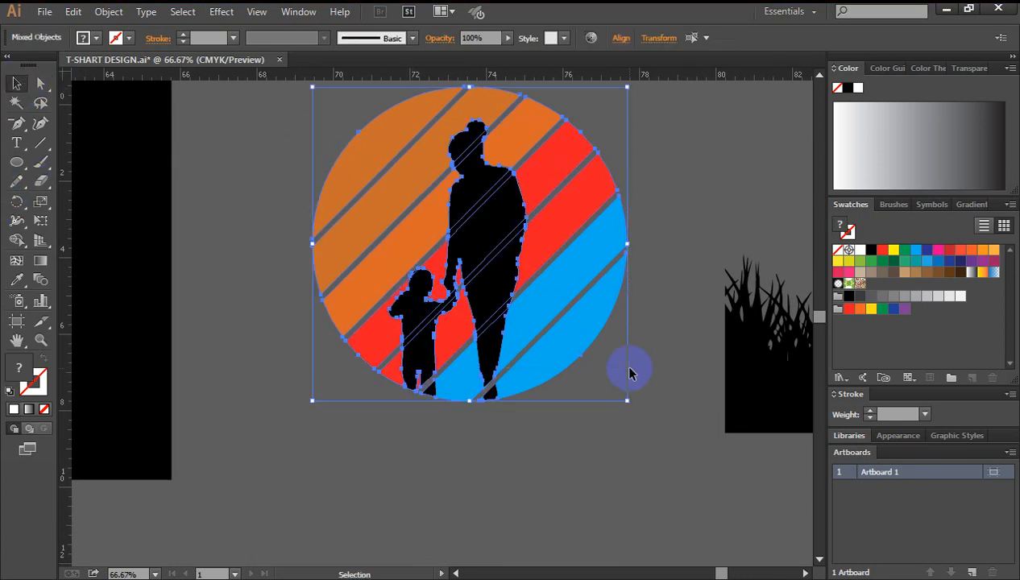
{"action": "right_click", "coordinate": [459, 185]}
{"action": "left_click", "coordinate": [496, 250]}
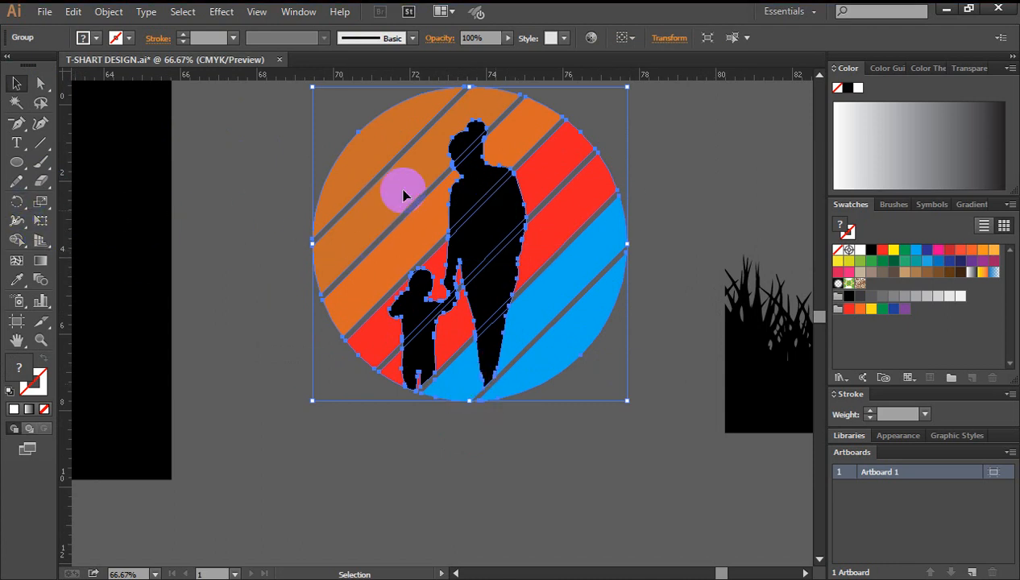
{"action": "left_click_drag", "start_coordinate": [456, 226], "coordinate": [461, 266]}
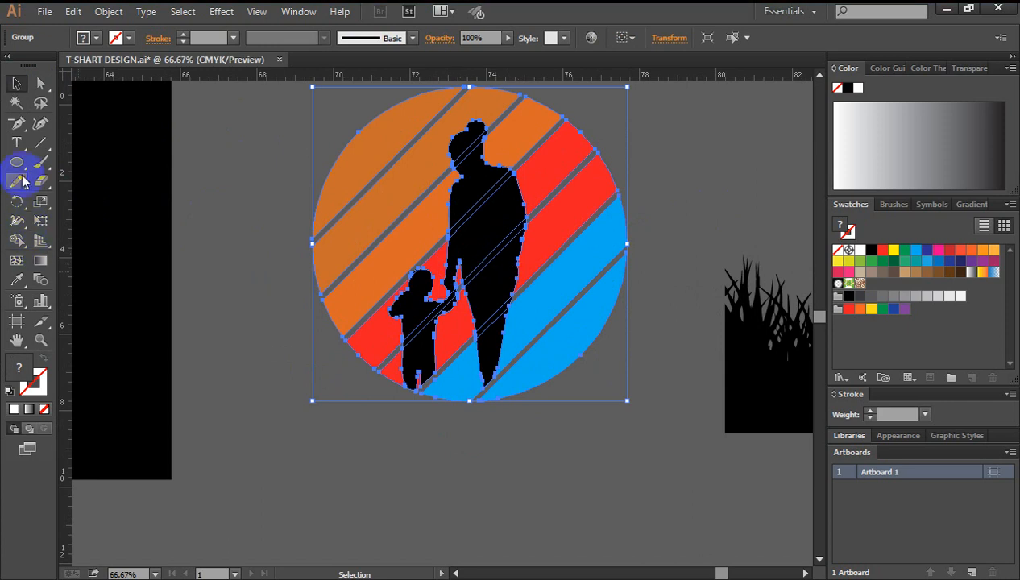
Step: Draw a circle slightly larger than the striped circle from its centre, with no fill and a white 1 pt stroke
{"action": "left_click_drag", "start_coordinate": [17, 163], "coordinate": [95, 200]}
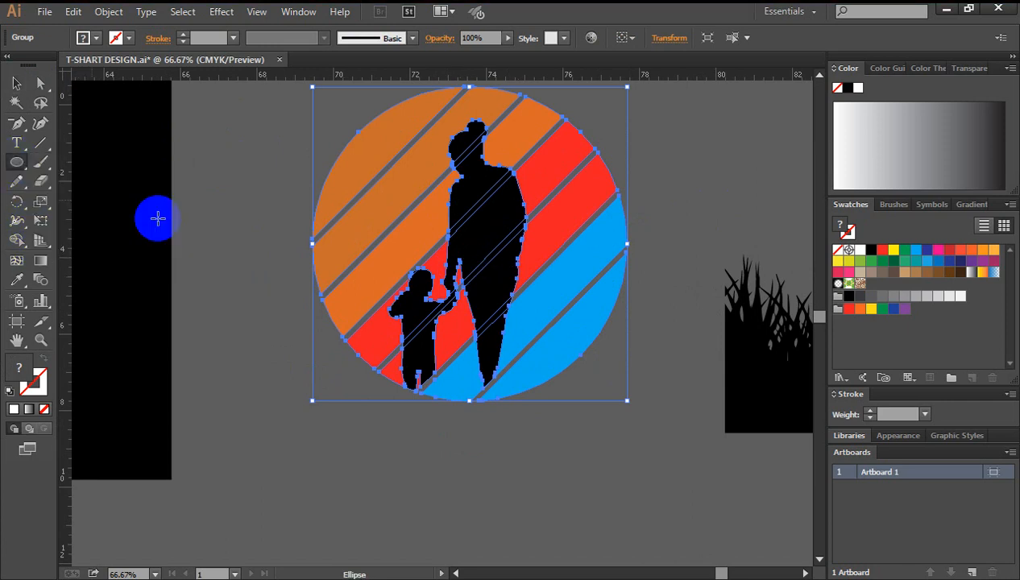
{"action": "left_click_drag", "start_coordinate": [566, 257], "coordinate": [465, 233]}
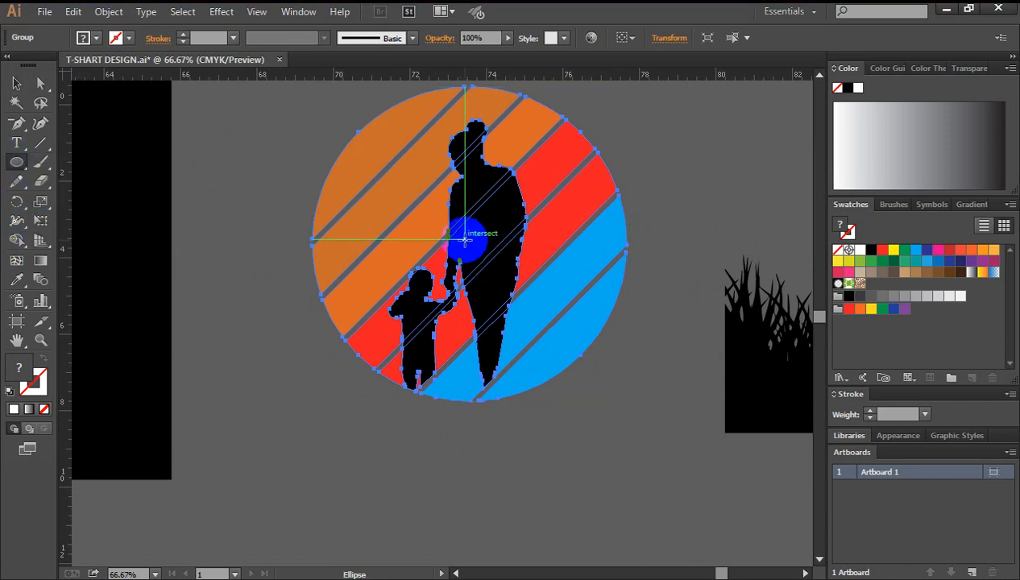
{"action": "left_click_drag", "start_coordinate": [464, 239], "coordinate": [579, 407]}
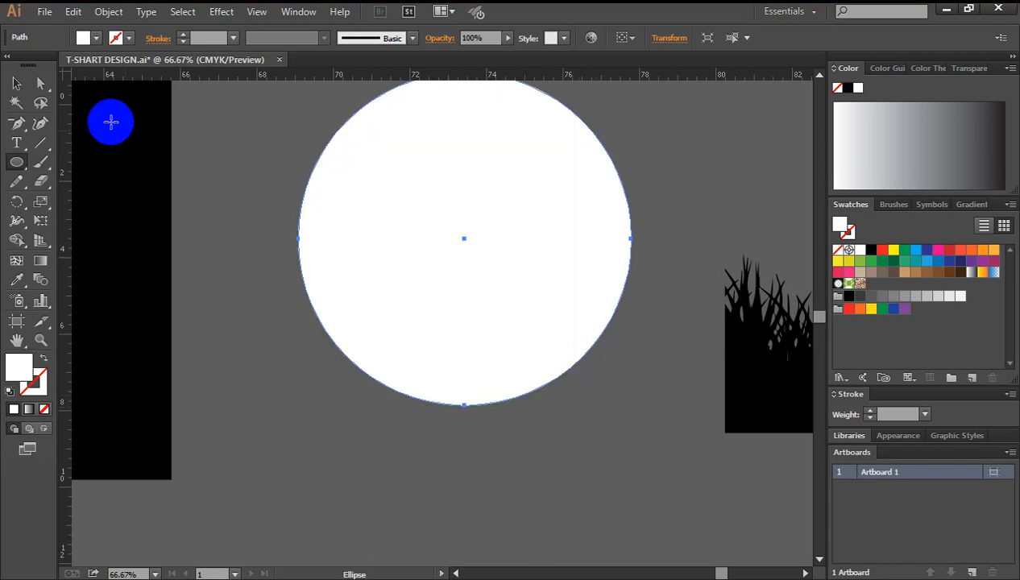
{"action": "left_click", "coordinate": [16, 83]}
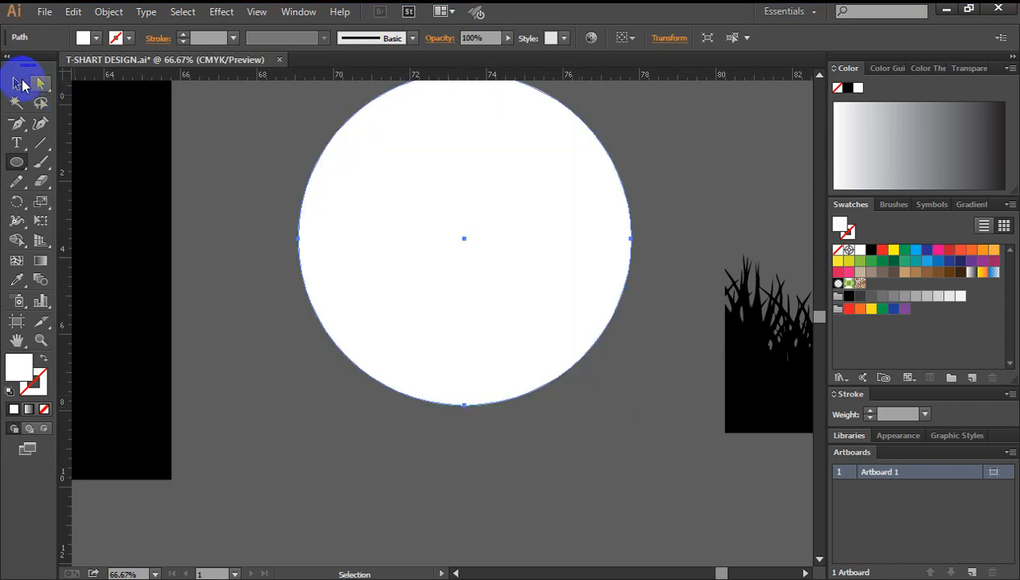
{"action": "left_click", "coordinate": [43, 358]}
{"action": "left_click", "coordinate": [240, 331]}
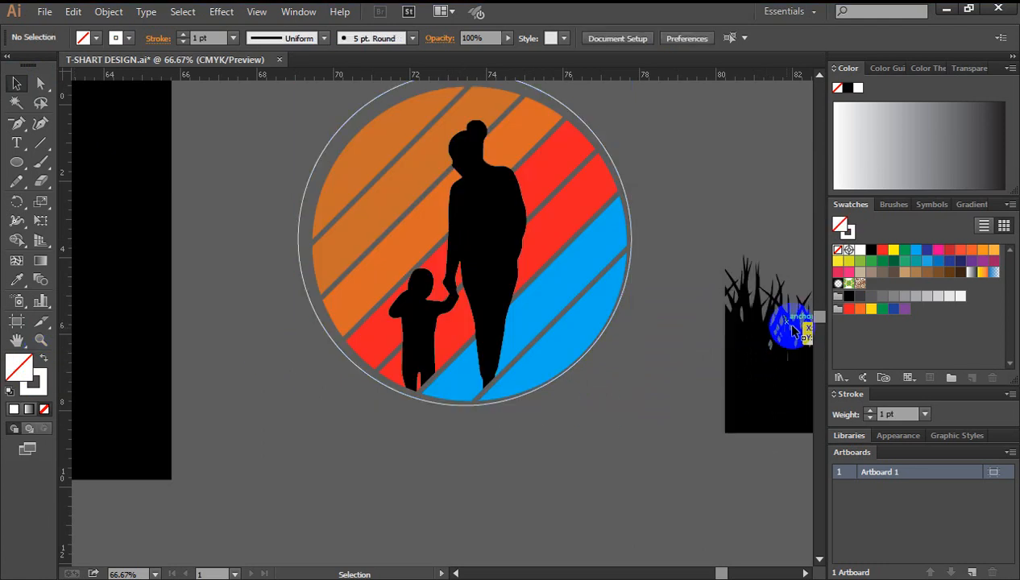
Step: Resize the white outline circle so its left and upper edges meet the edges of the striped circle
{"action": "left_click", "coordinate": [330, 137]}
{"action": "left_click_drag", "start_coordinate": [299, 238], "coordinate": [313, 233]}
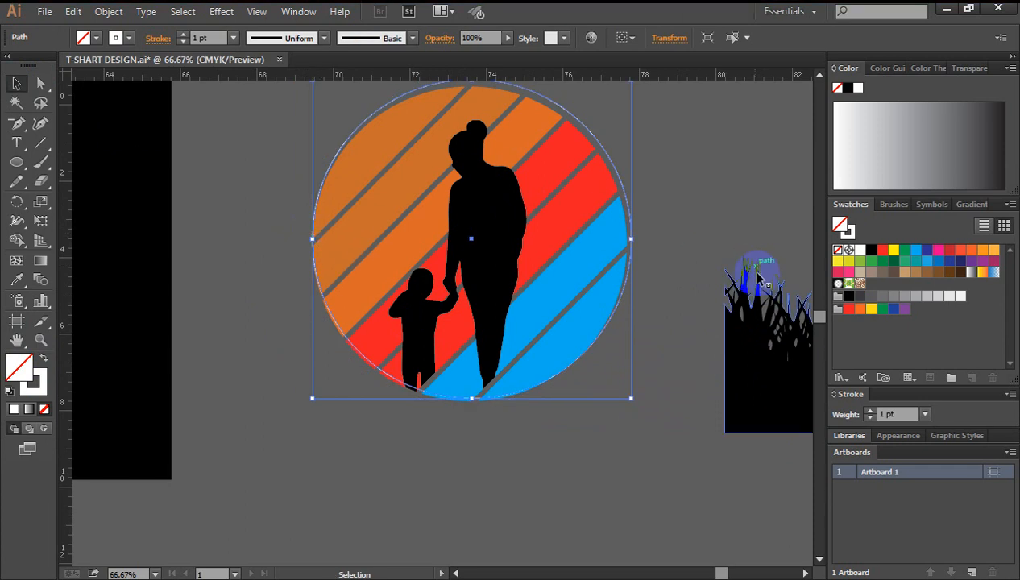
{"action": "scroll", "coordinate": [755, 272], "scroll_direction": "up", "scroll_amount": 1}
{"action": "scroll", "coordinate": [631, 280], "scroll_direction": "down", "scroll_amount": 1}
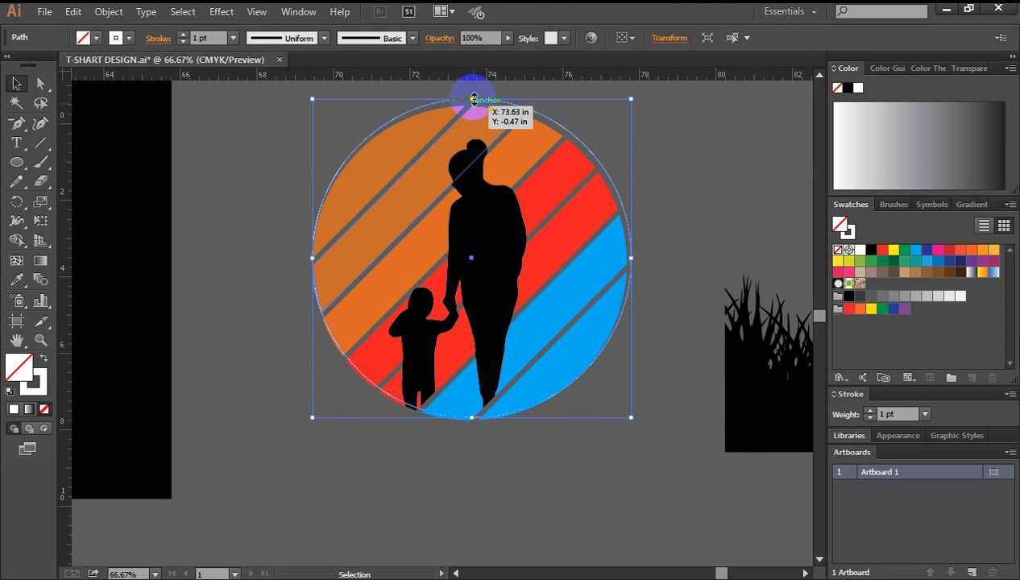
{"action": "left_click_drag", "start_coordinate": [472, 98], "coordinate": [471, 106]}
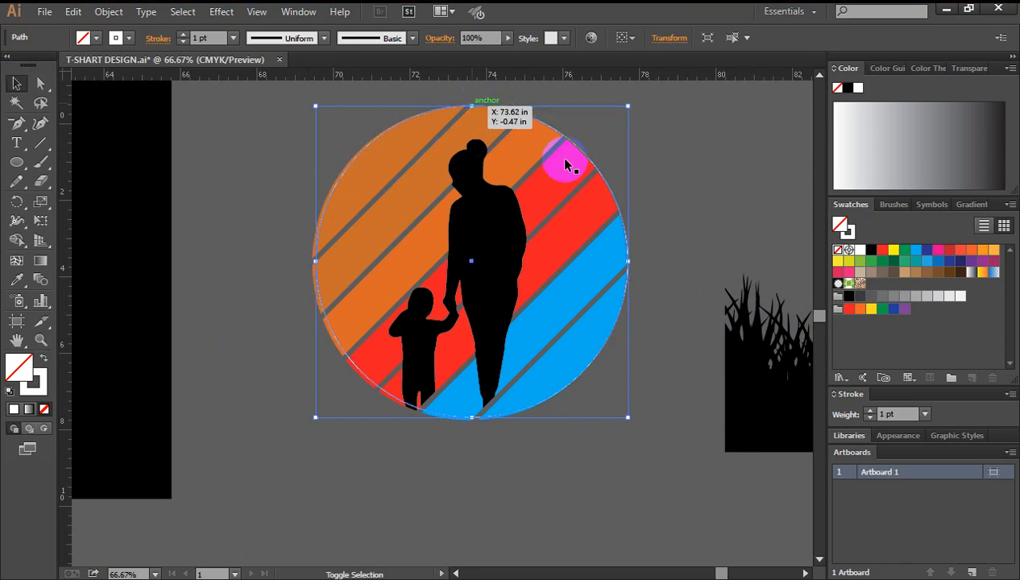
Step: Stretch the lower edge of the white outline circle to match the bottom of the striped circle
{"action": "key", "text": "z"}
{"action": "left_click", "coordinate": [439, 342], "text": "ctrl"}
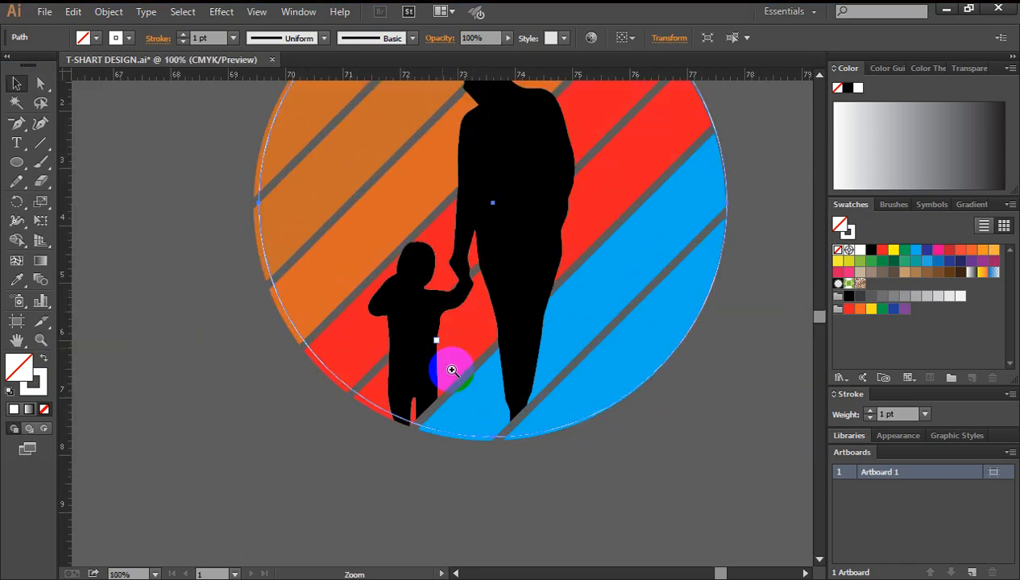
{"action": "left_click_drag", "start_coordinate": [461, 317], "coordinate": [468, 176]}
{"action": "left_click", "coordinate": [463, 275], "text": "ctrl"}
{"action": "key", "text": "v"}
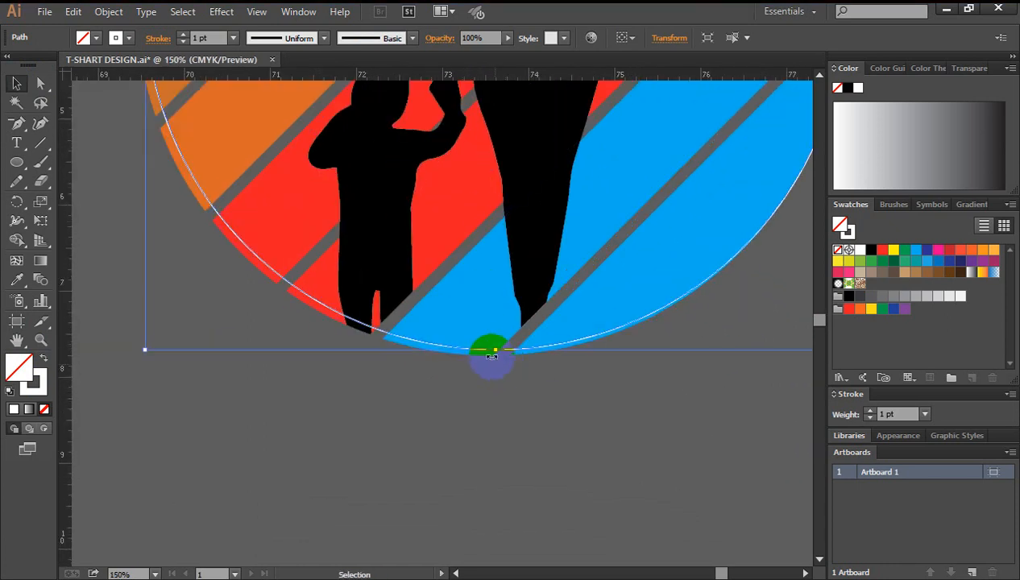
{"action": "left_click_drag", "start_coordinate": [492, 351], "coordinate": [492, 361]}
{"action": "key", "text": "ctrl+minus"}
{"action": "key", "text": "ctrl+minus"}
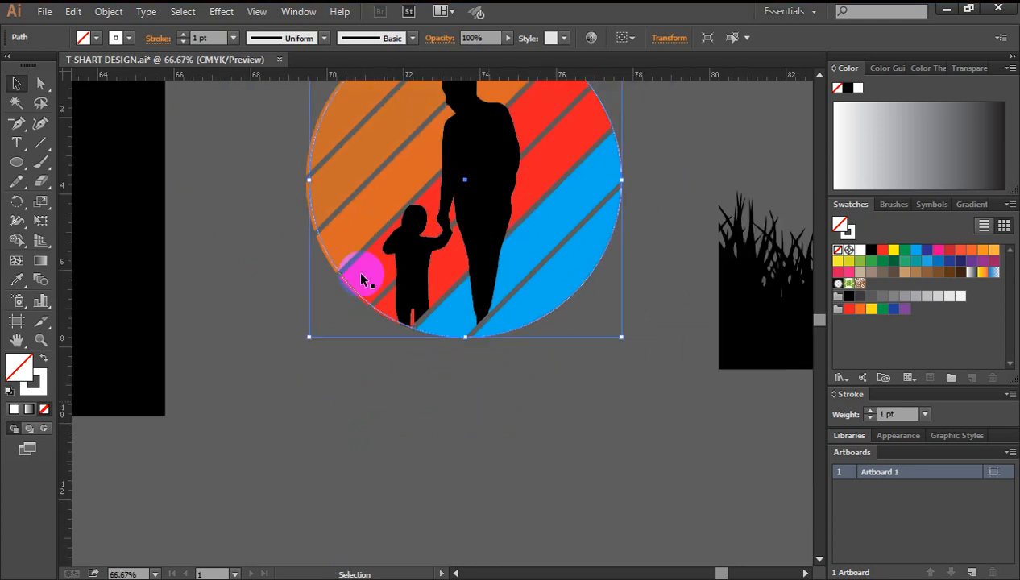
Step: Stretch the left edge of the white outline circle outward to match the left edge of the striped circle
{"action": "left_click", "coordinate": [319, 210], "text": "ctrl"}
{"action": "left_click", "coordinate": [424, 267], "text": "ctrl"}
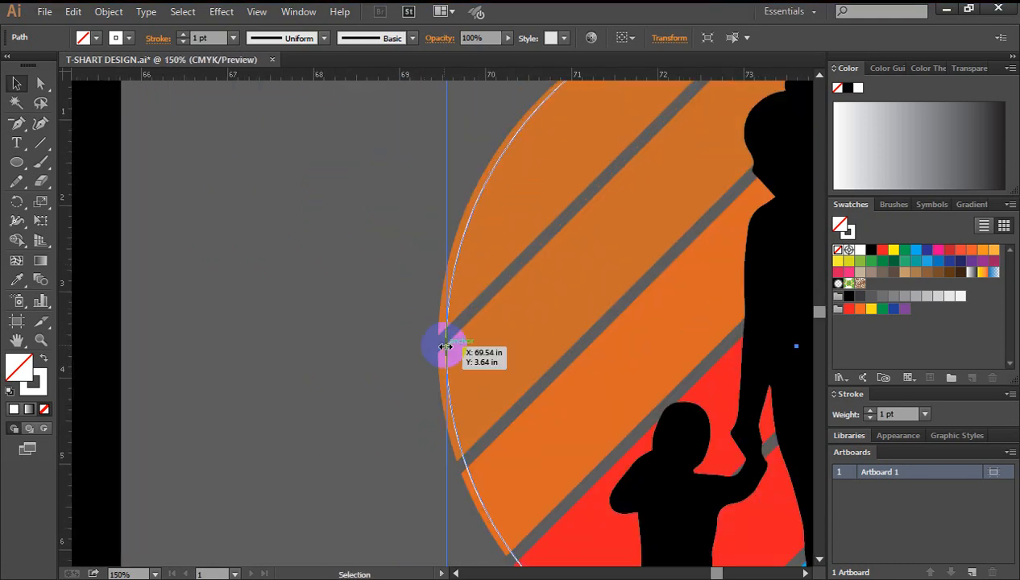
{"action": "left_click_drag", "start_coordinate": [446, 347], "coordinate": [439, 347]}
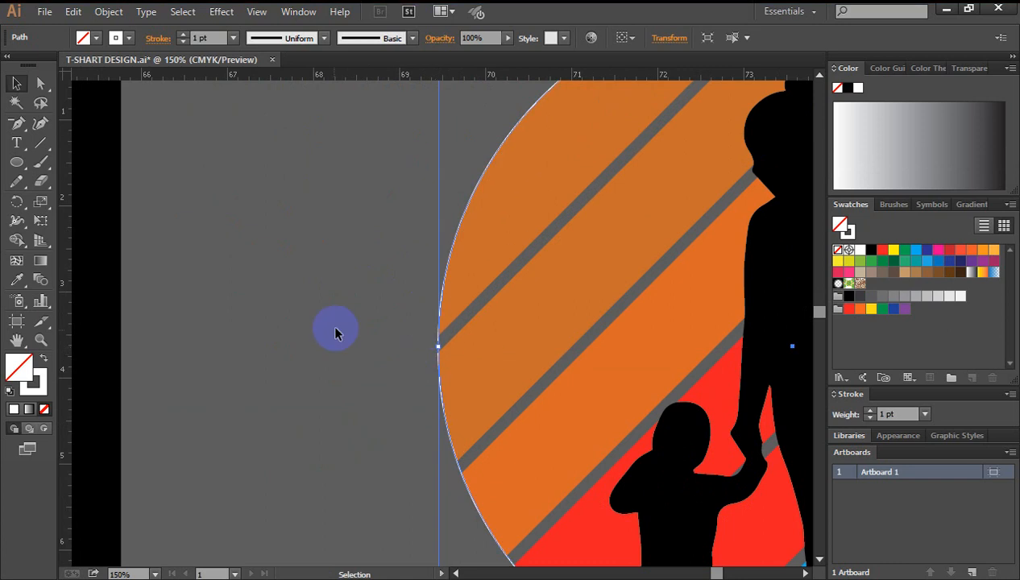
{"action": "left_click", "coordinate": [337, 334]}
Step: Move the black grass artwork over the lower part of the striped circle, covering the silhouettes' feet
{"action": "key", "text": "ctrl+minus"}
{"action": "key", "text": "ctrl+minus"}
{"action": "key", "text": "ctrl+minus"}
{"action": "key", "text": "space"}
{"action": "left_click_drag", "start_coordinate": [598, 385], "coordinate": [521, 250]}
{"action": "left_click_drag", "start_coordinate": [641, 313], "coordinate": [542, 351]}
{"action": "left_click", "coordinate": [696, 330]}
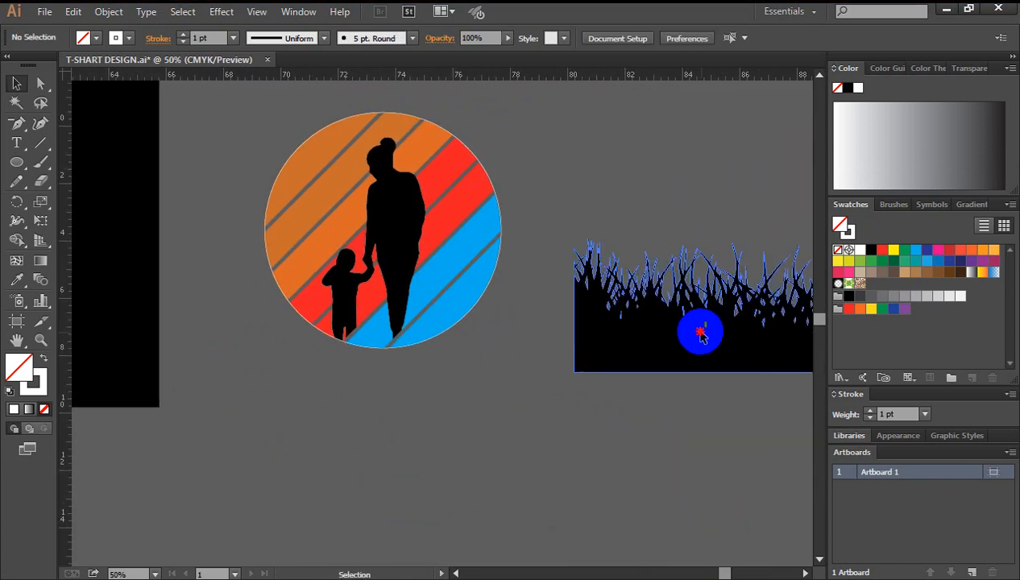
{"action": "left_click_drag", "start_coordinate": [755, 351], "coordinate": [391, 390]}
{"action": "left_click", "coordinate": [742, 337]}
{"action": "left_click_drag", "start_coordinate": [701, 312], "coordinate": [657, 324]}
{"action": "left_click", "coordinate": [403, 327]}
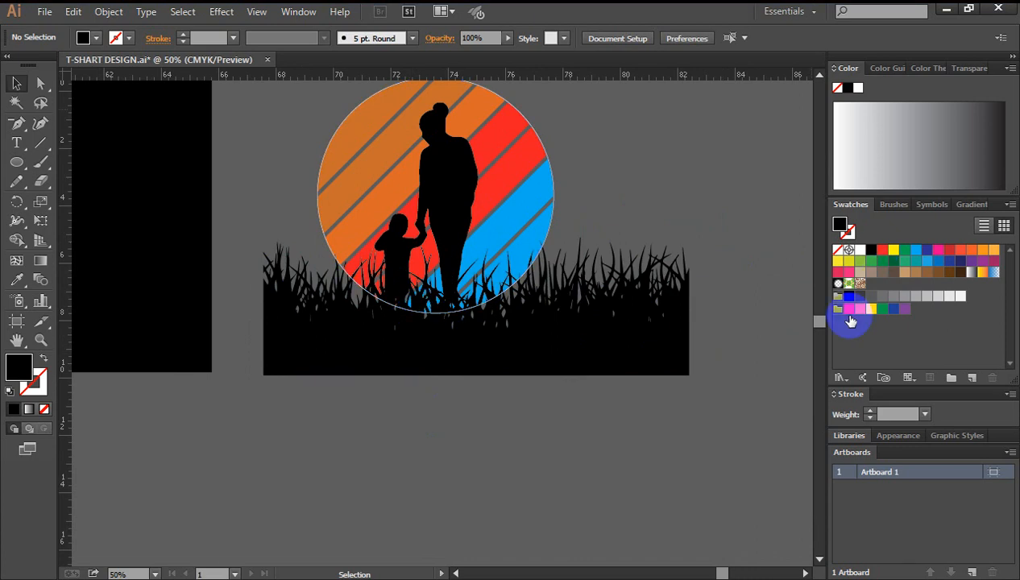
Step: Shift the grass slightly to the left and up to refine its overlap with the circle
{"action": "left_click", "coordinate": [599, 347]}
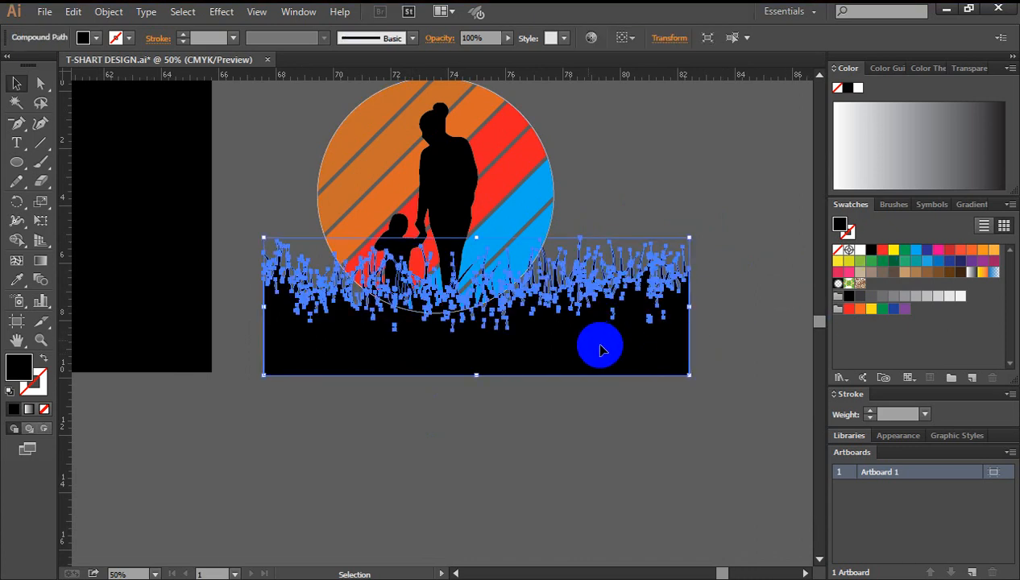
{"action": "left_click_drag", "start_coordinate": [600, 348], "coordinate": [582, 342]}
{"action": "left_click", "coordinate": [755, 263]}
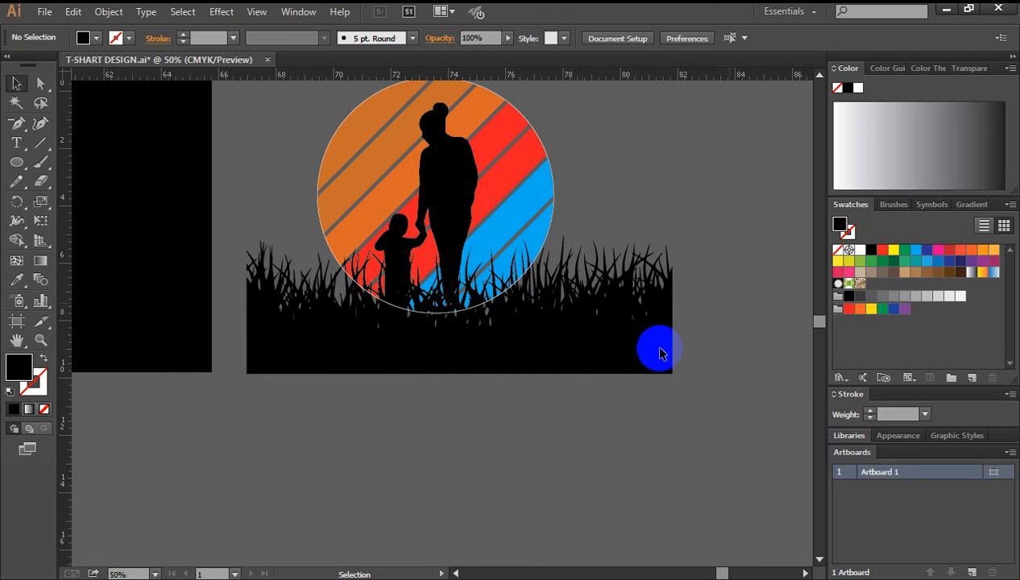
{"action": "left_click_drag", "start_coordinate": [537, 335], "coordinate": [533, 328]}
{"action": "left_click", "coordinate": [731, 237]}
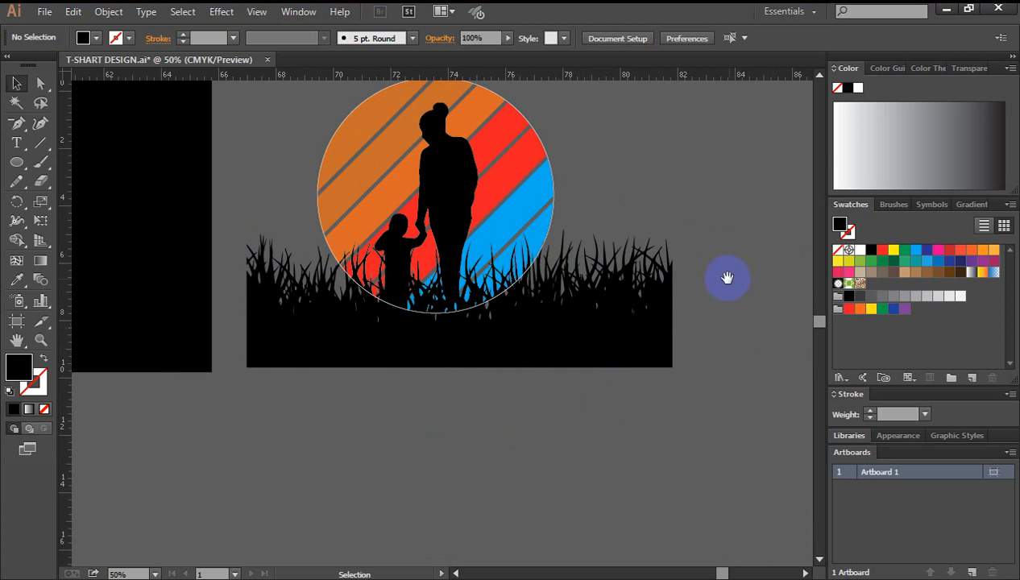
Step: Select the circle artwork with the grass and remove the grass outside the outline circle with Shape Builder
{"action": "left_click_drag", "start_coordinate": [724, 278], "coordinate": [766, 282]}
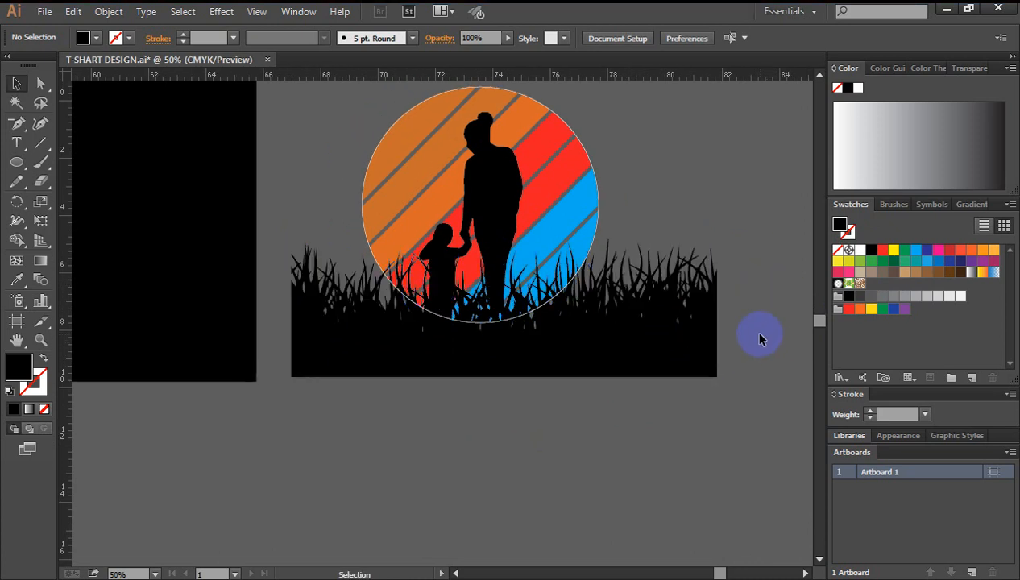
{"action": "left_click_drag", "start_coordinate": [771, 372], "coordinate": [327, 175]}
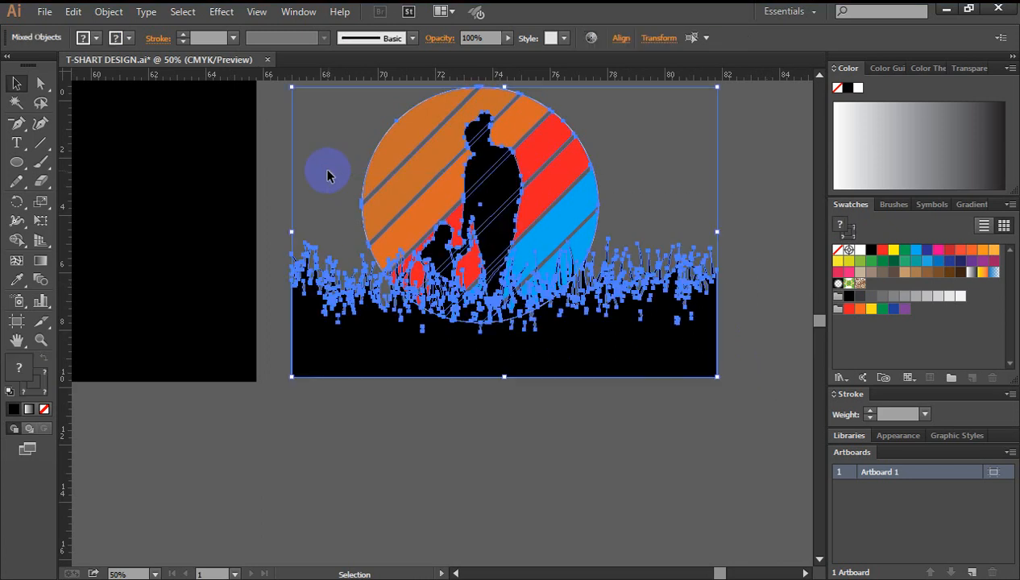
{"action": "left_click", "coordinate": [13, 240]}
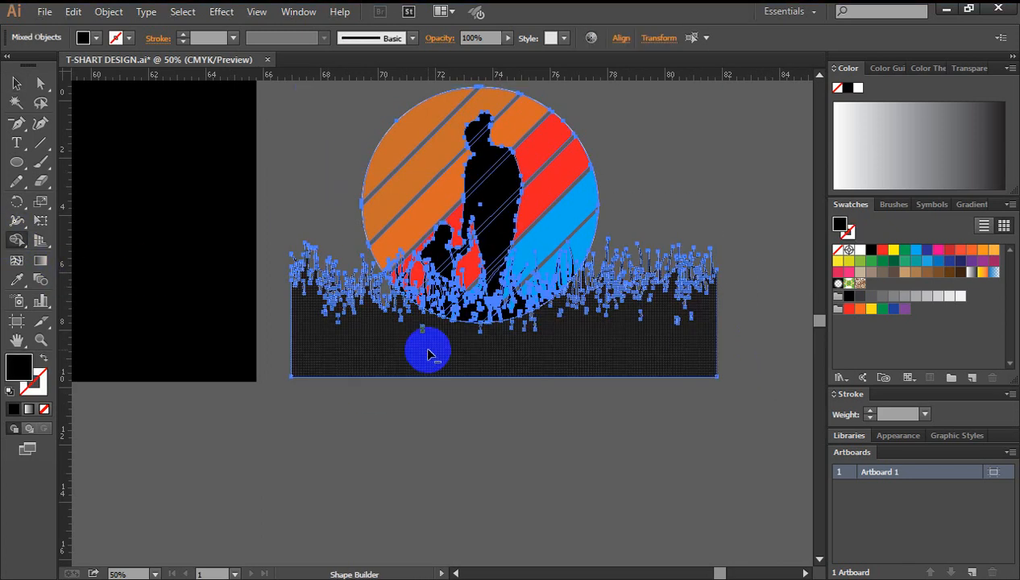
{"action": "left_click", "coordinate": [428, 354], "text": "alt"}
{"action": "left_click", "coordinate": [17, 85]}
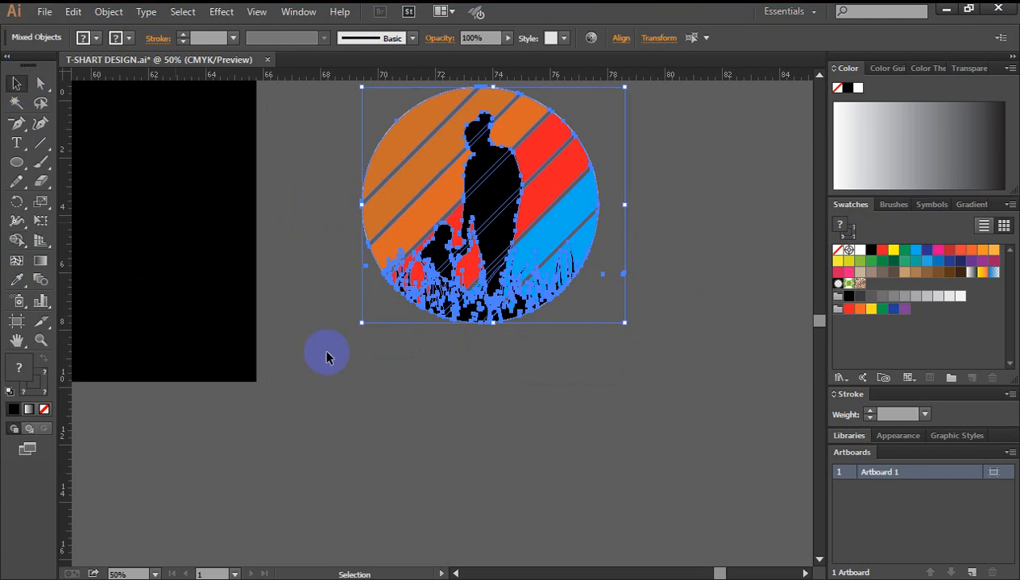
{"action": "left_click", "coordinate": [346, 351]}
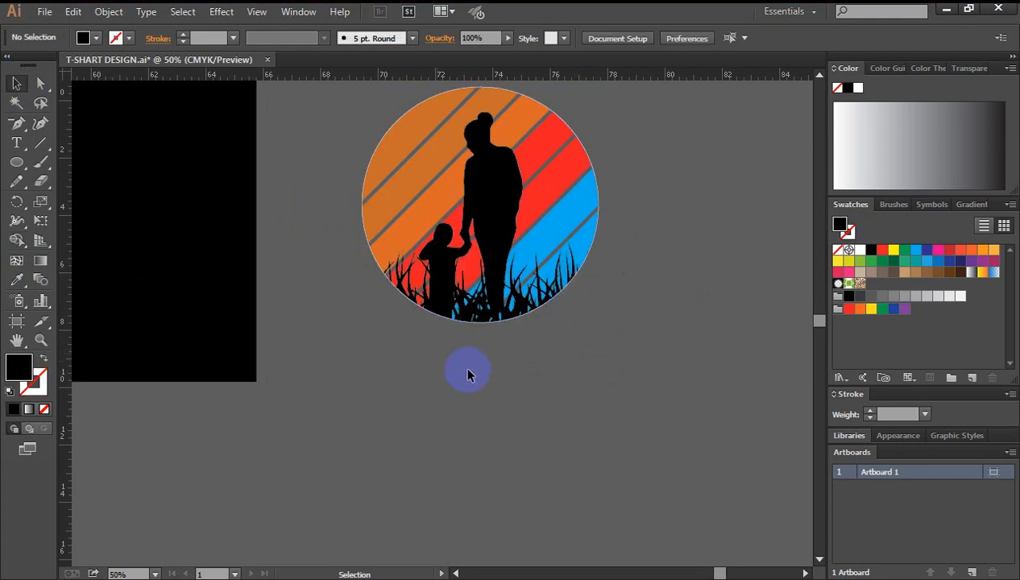
Step: Delete the white outline circle around the striped circle
{"action": "left_click", "coordinate": [481, 208], "text": "ctrl"}
{"action": "left_click", "coordinate": [489, 249], "text": "ctrl"}
{"action": "left_click", "coordinate": [487, 249], "text": "ctrl"}
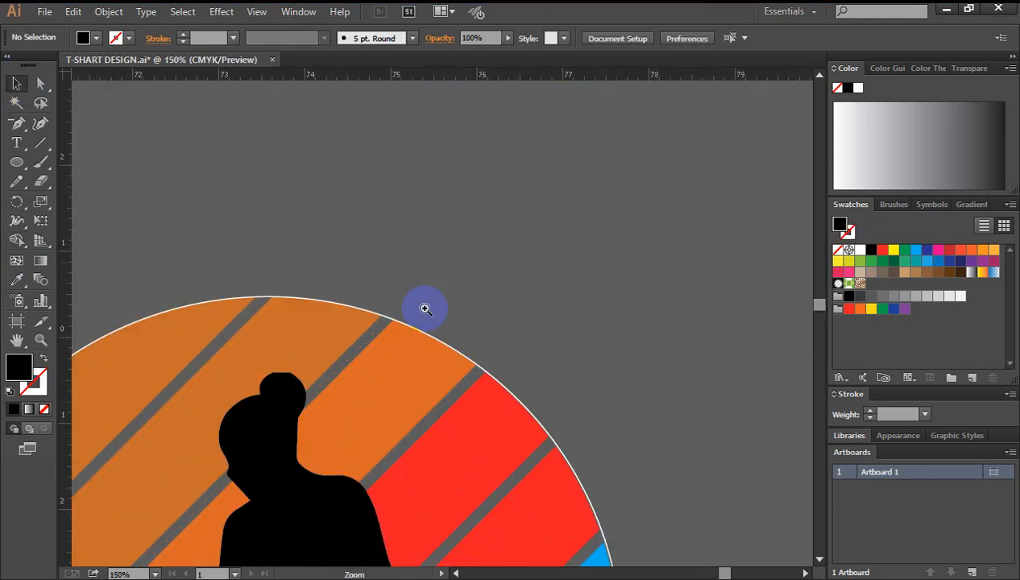
{"action": "left_click", "coordinate": [376, 316], "text": "ctrl"}
{"action": "left_click", "coordinate": [382, 316], "text": "ctrl"}
{"action": "left_click_drag", "start_coordinate": [331, 356], "coordinate": [416, 329]}
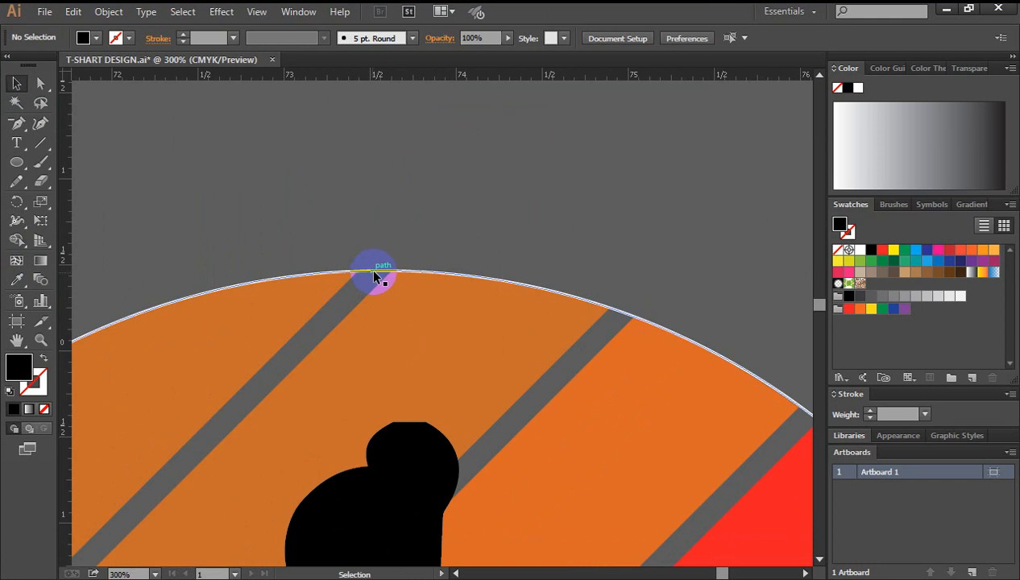
{"action": "left_click", "coordinate": [371, 271]}
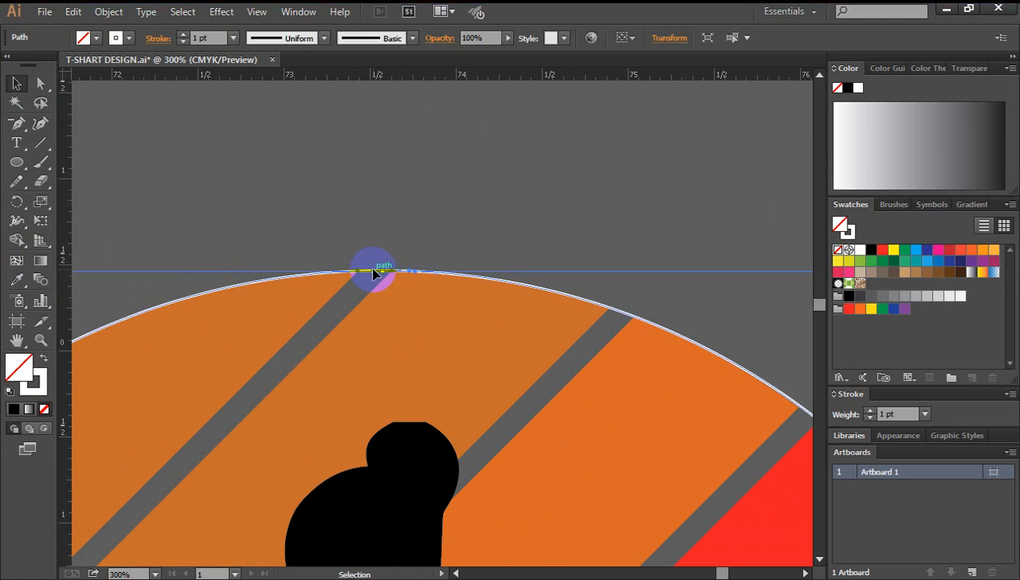
{"action": "key", "text": "Delete"}
Step: Select the striped circle, the mother-and-son silhouette and the trimmed grass, and group them
{"action": "key", "text": "ctrl+minus"}
{"action": "key", "text": "ctrl+minus"}
{"action": "key", "text": "ctrl+minus"}
{"action": "key", "text": "ctrl+minus"}
{"action": "key", "text": "ctrl+minus"}
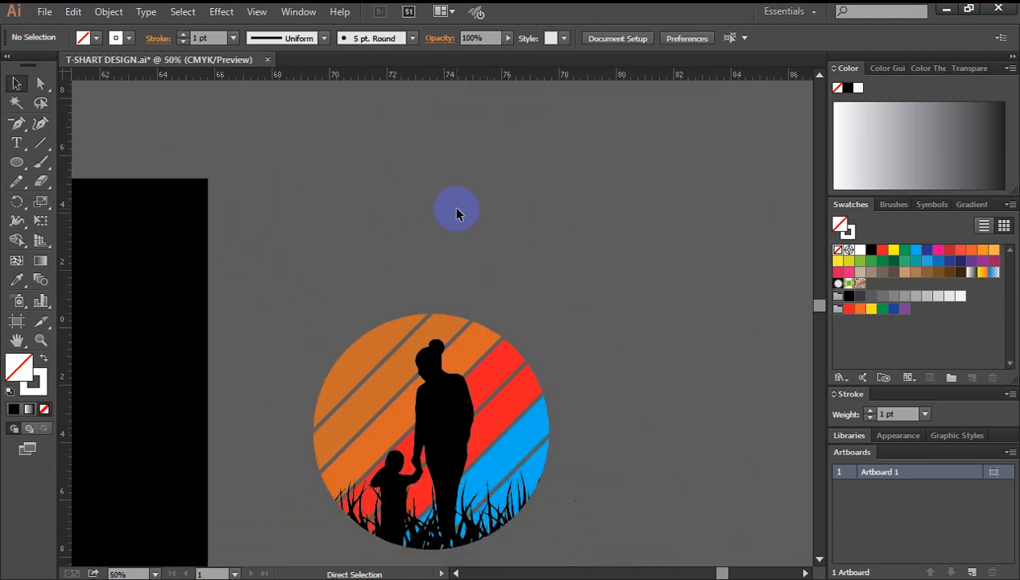
{"action": "left_click_drag", "start_coordinate": [596, 301], "coordinate": [646, 182]}
{"action": "left_click_drag", "start_coordinate": [383, 152], "coordinate": [558, 367]}
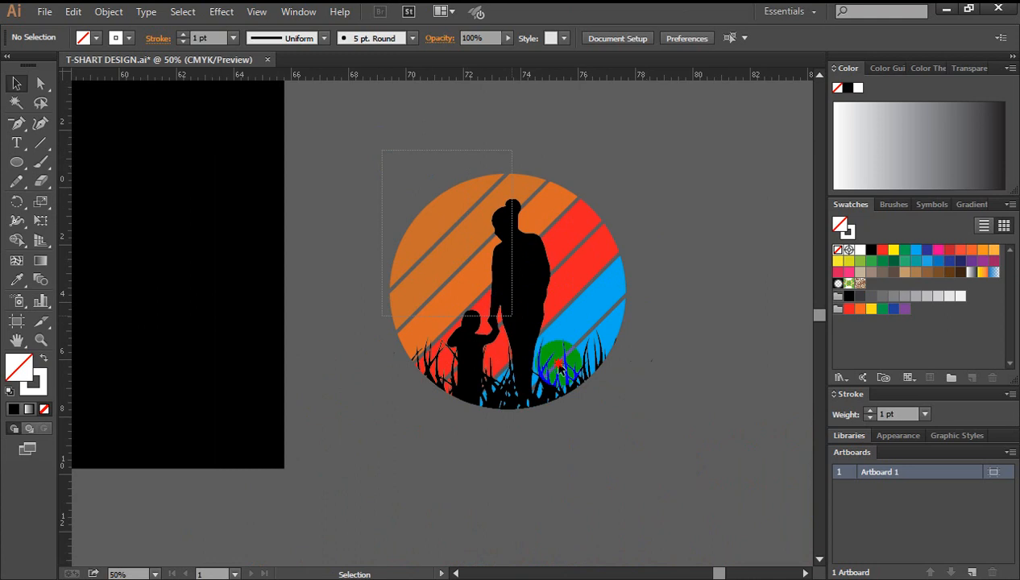
{"action": "left_click_drag", "start_coordinate": [631, 417], "coordinate": [632, 418]}
{"action": "right_click", "coordinate": [516, 258]}
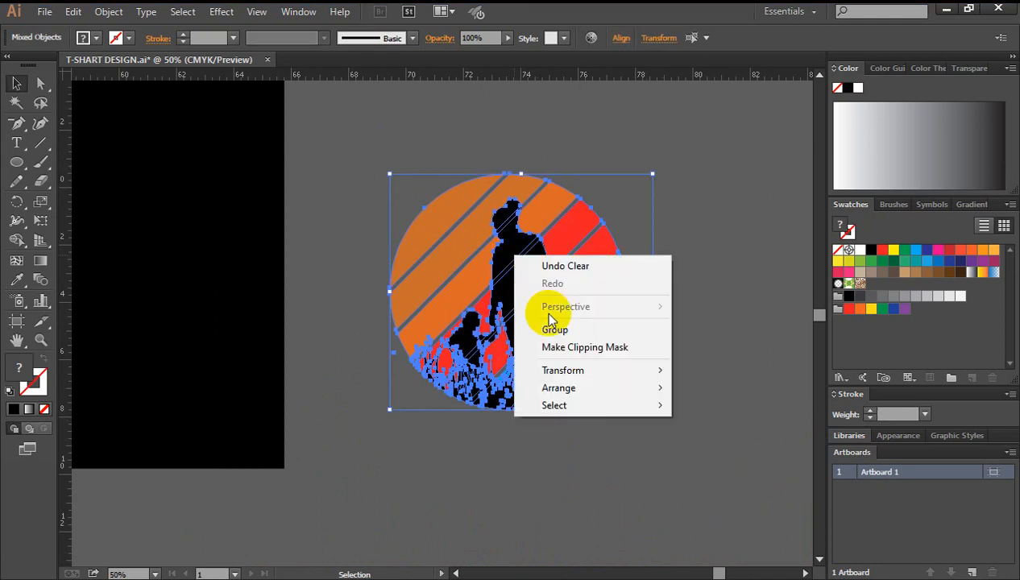
{"action": "left_click", "coordinate": [555, 330]}
{"action": "left_click", "coordinate": [728, 325]}
Step: Move the grouped circle artwork onto the empty black rectangle, centred horizontally
{"action": "key", "text": "ctrl+minus"}
{"action": "key", "text": "ctrl+minus"}
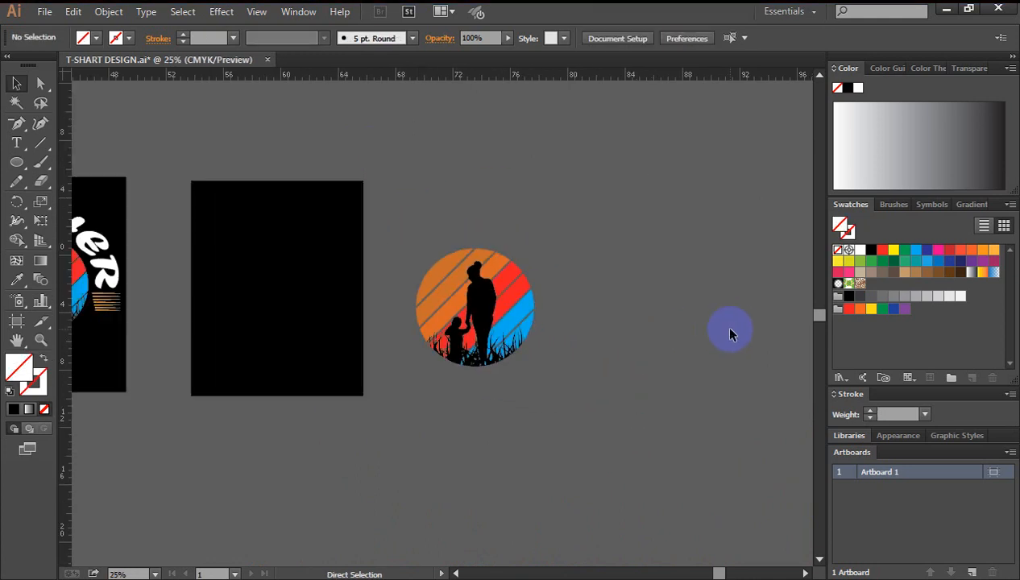
{"action": "left_click_drag", "start_coordinate": [656, 344], "coordinate": [767, 326]}
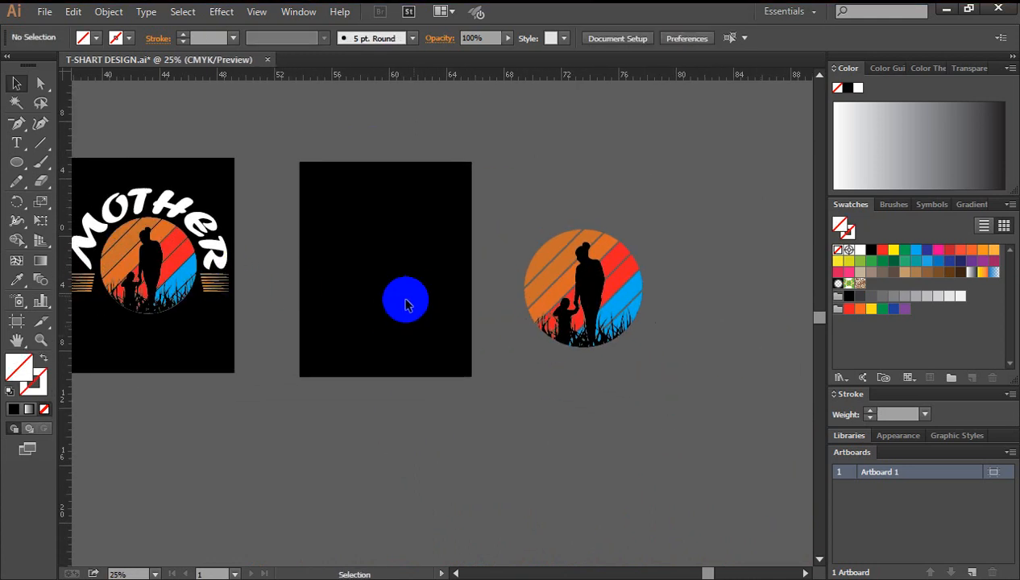
{"action": "left_click_drag", "start_coordinate": [431, 285], "coordinate": [537, 306]}
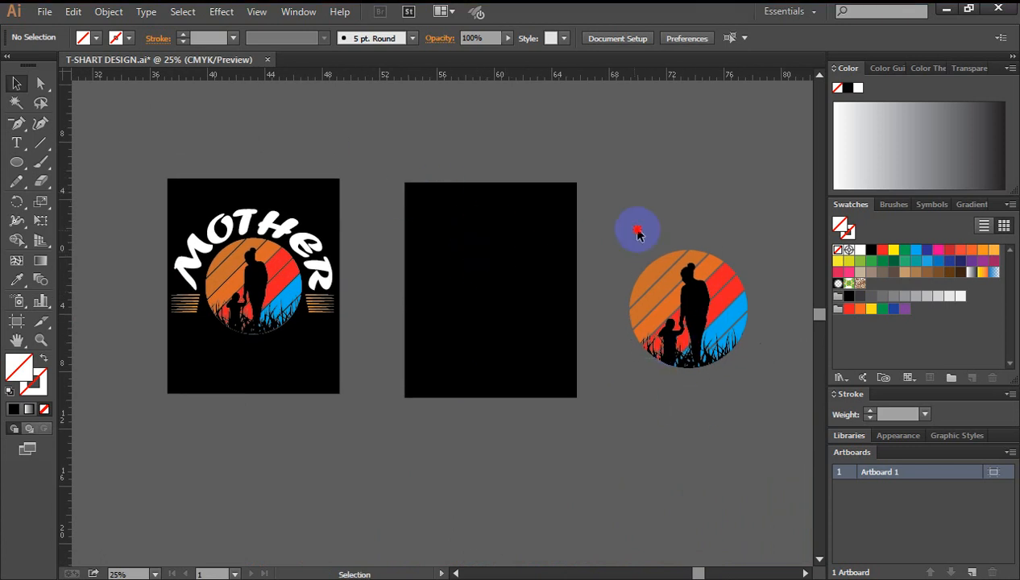
{"action": "left_click_drag", "start_coordinate": [634, 230], "coordinate": [490, 298]}
{"action": "left_click_drag", "start_coordinate": [545, 336], "coordinate": [488, 306]}
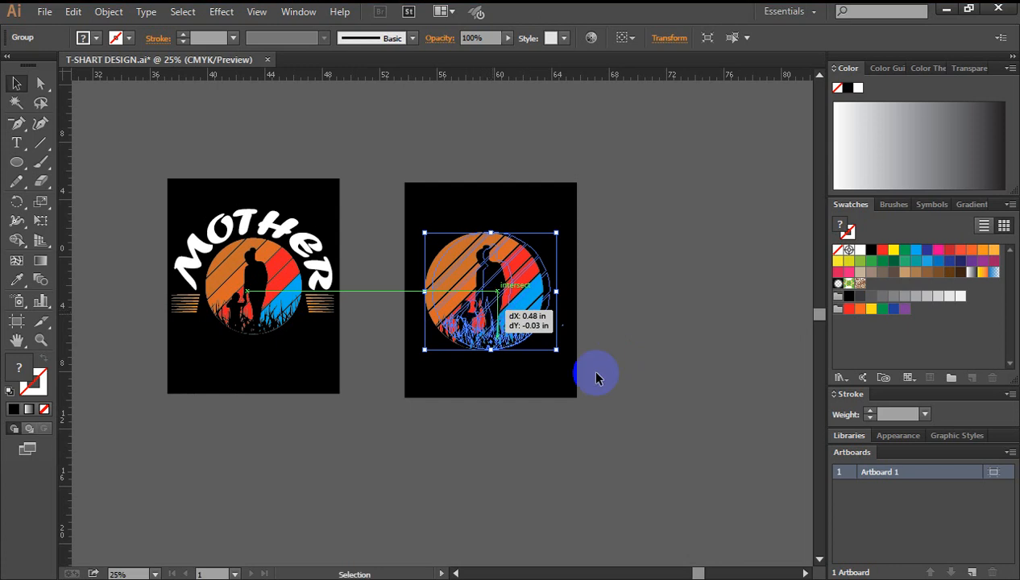
{"action": "left_click", "coordinate": [682, 370]}
Step: Add the text MOTHER in Forte at 60 pt on the empty canvas beside the new black rectangle
{"action": "left_click_drag", "start_coordinate": [667, 348], "coordinate": [740, 325]}
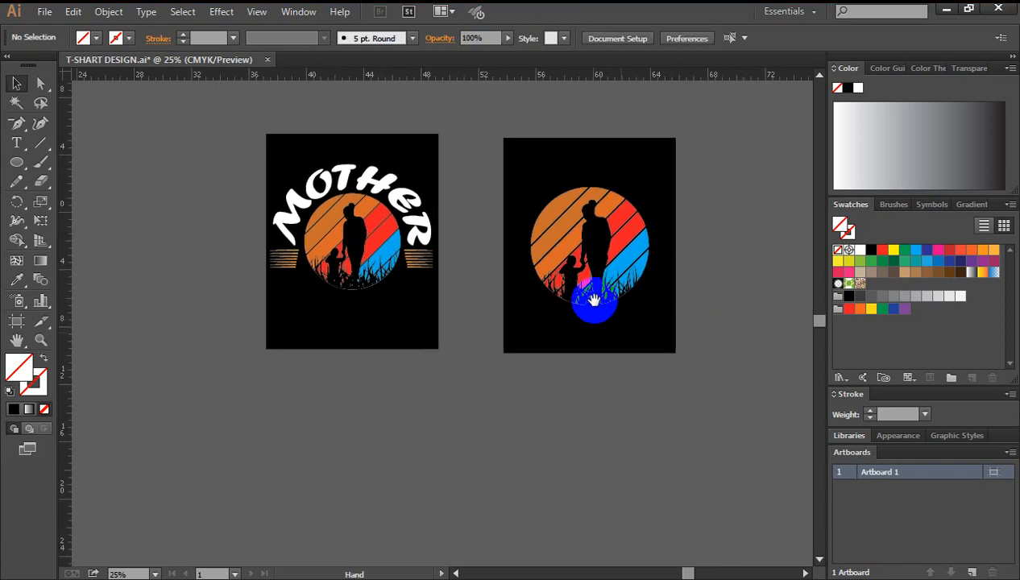
{"action": "left_click", "coordinate": [514, 332], "text": "ctrl"}
{"action": "left_click_drag", "start_coordinate": [389, 230], "coordinate": [446, 288]}
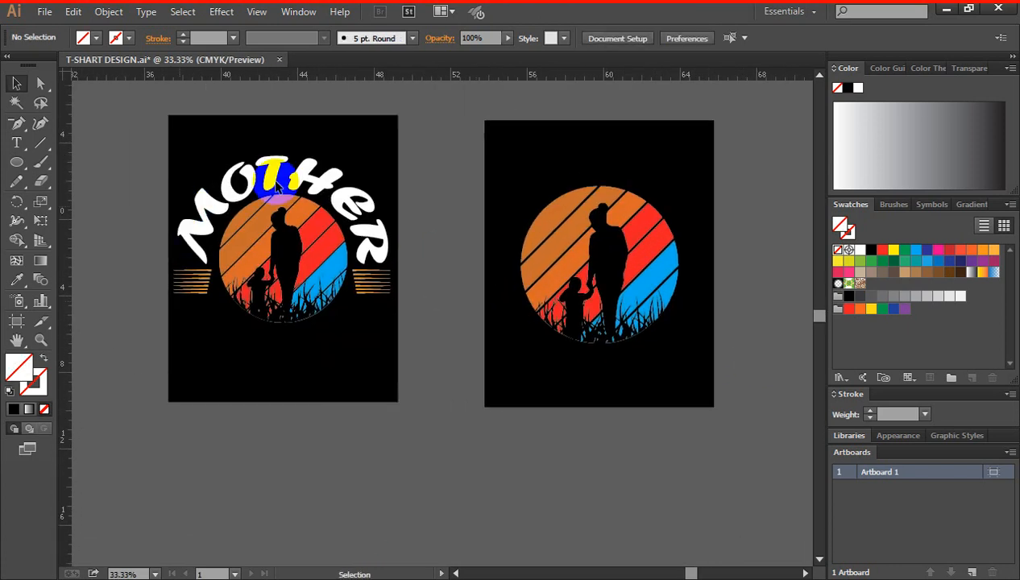
{"action": "key", "text": "ctrl+minus"}
{"action": "left_click_drag", "start_coordinate": [666, 316], "coordinate": [472, 301]}
{"action": "left_click", "coordinate": [17, 91]}
{"action": "left_click", "coordinate": [17, 143]}
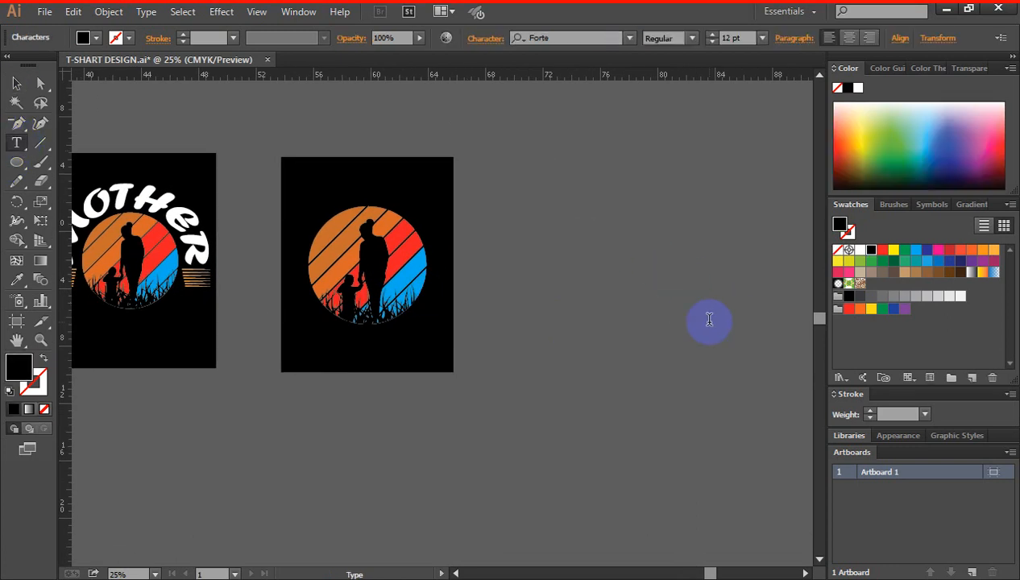
{"action": "left_click", "coordinate": [761, 38]}
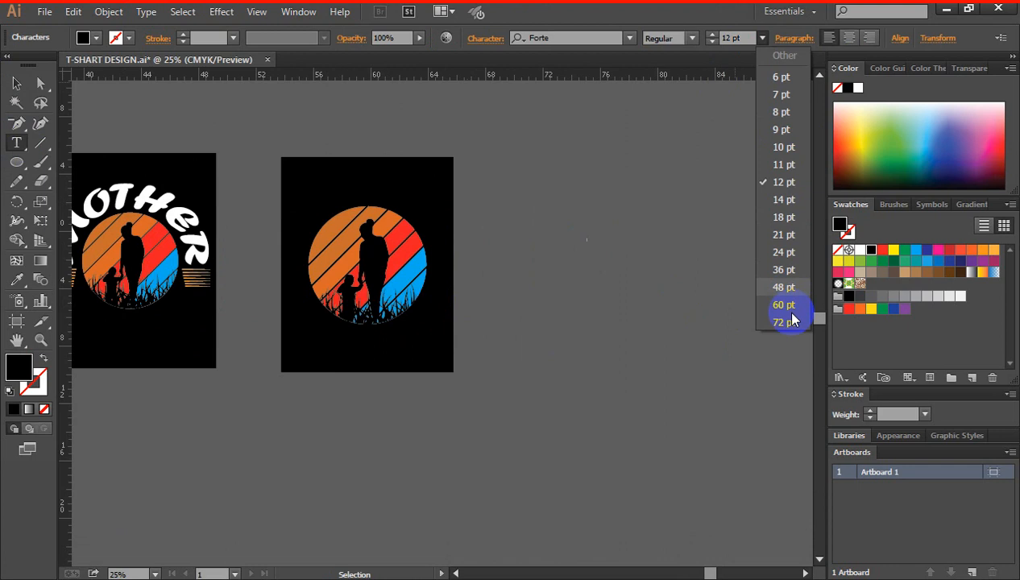
{"action": "left_click", "coordinate": [779, 308]}
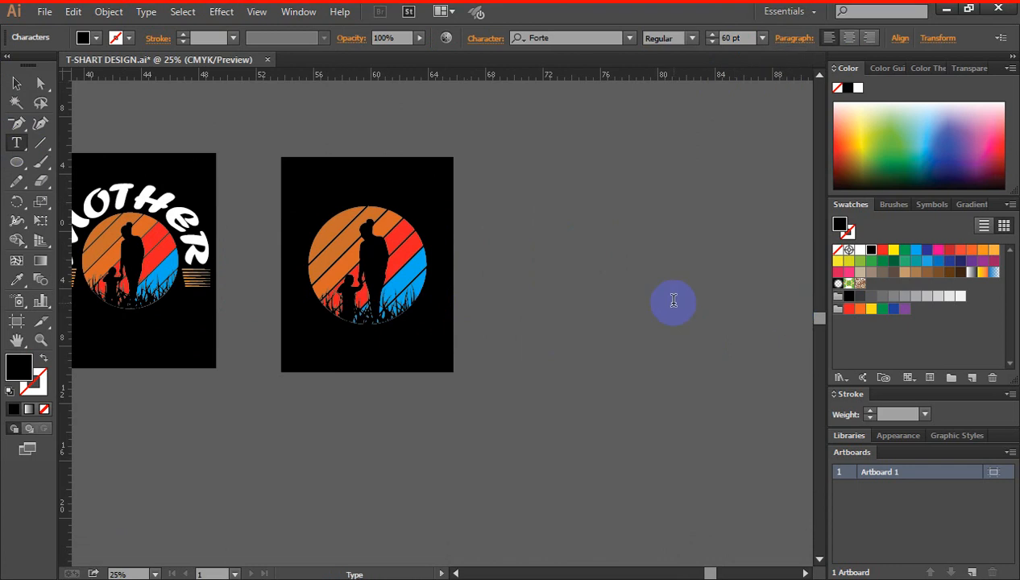
{"action": "type", "text": "MOTHER"}
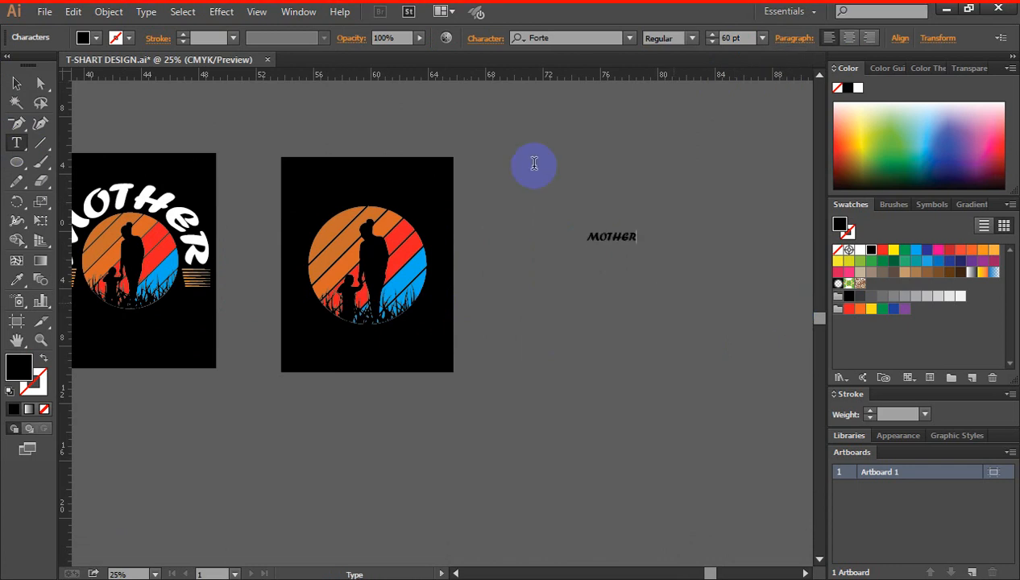
Step: Enlarge the MOTHER text proportionally from its centre to about 310 pt and fill it with white
{"action": "left_click", "coordinate": [15, 85]}
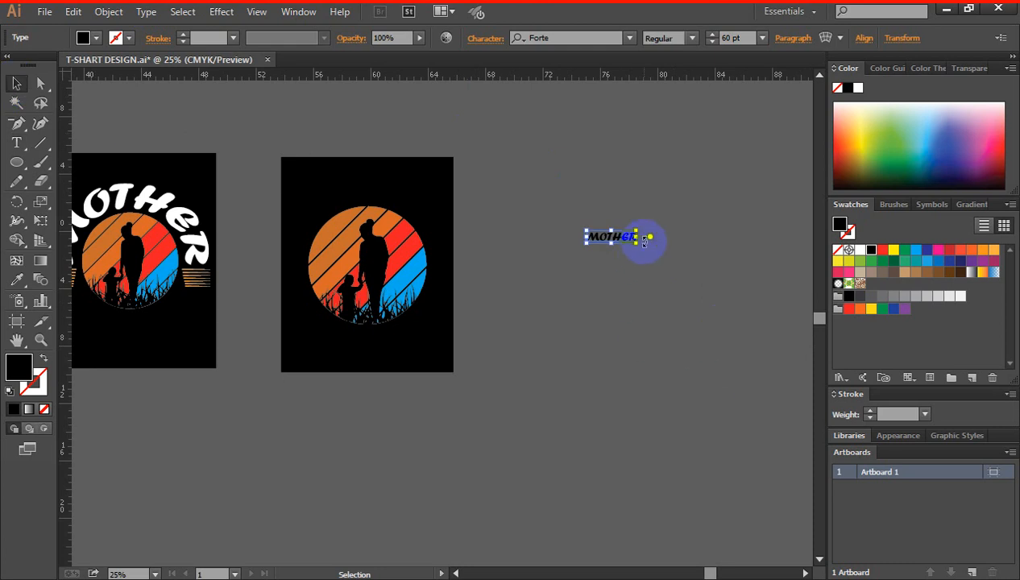
{"action": "left_click_drag", "start_coordinate": [644, 242], "coordinate": [739, 404]}
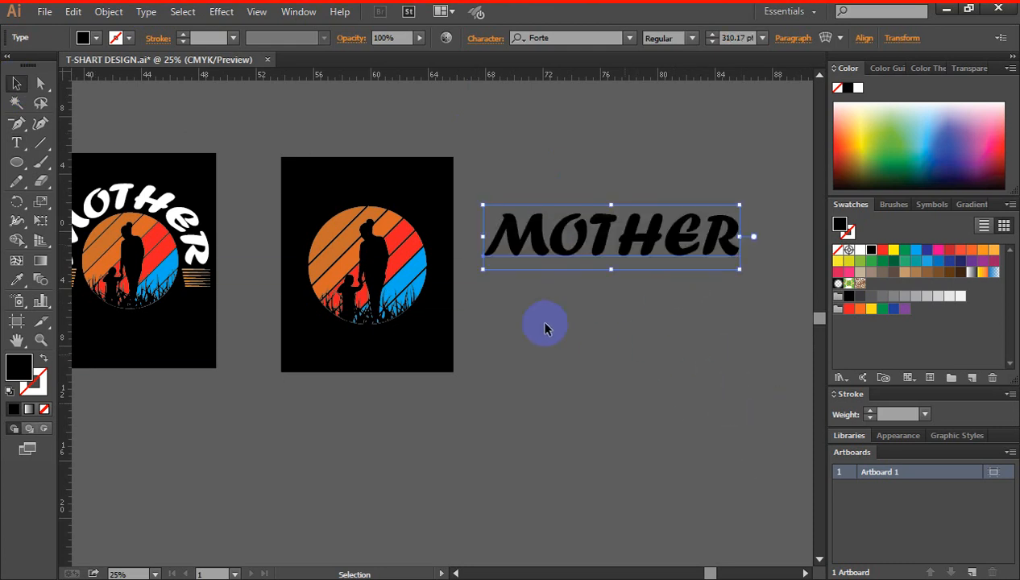
{"action": "left_click_drag", "start_coordinate": [645, 304], "coordinate": [705, 309]}
{"action": "left_click", "coordinate": [859, 251]}
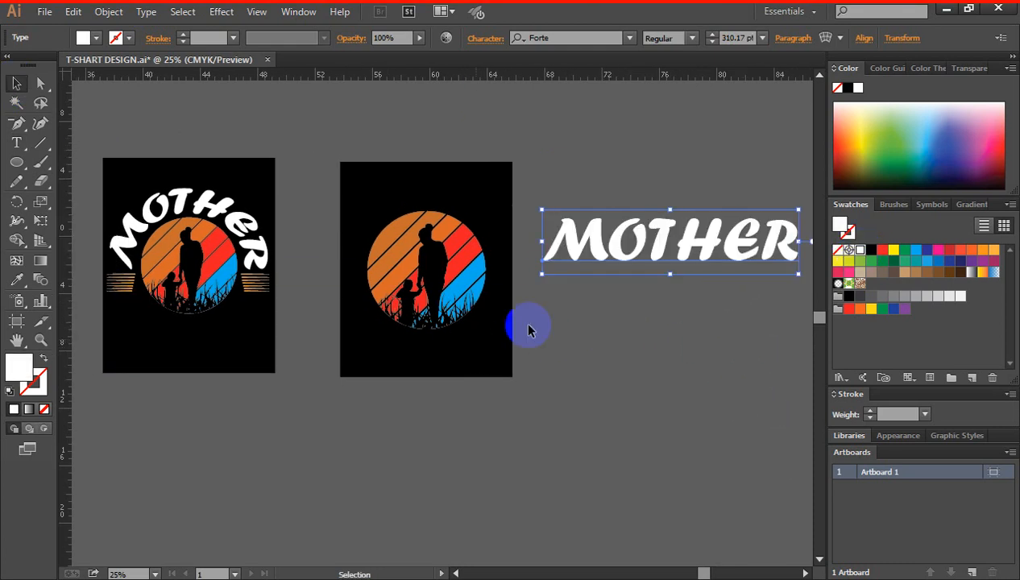
{"action": "left_click", "coordinate": [612, 341]}
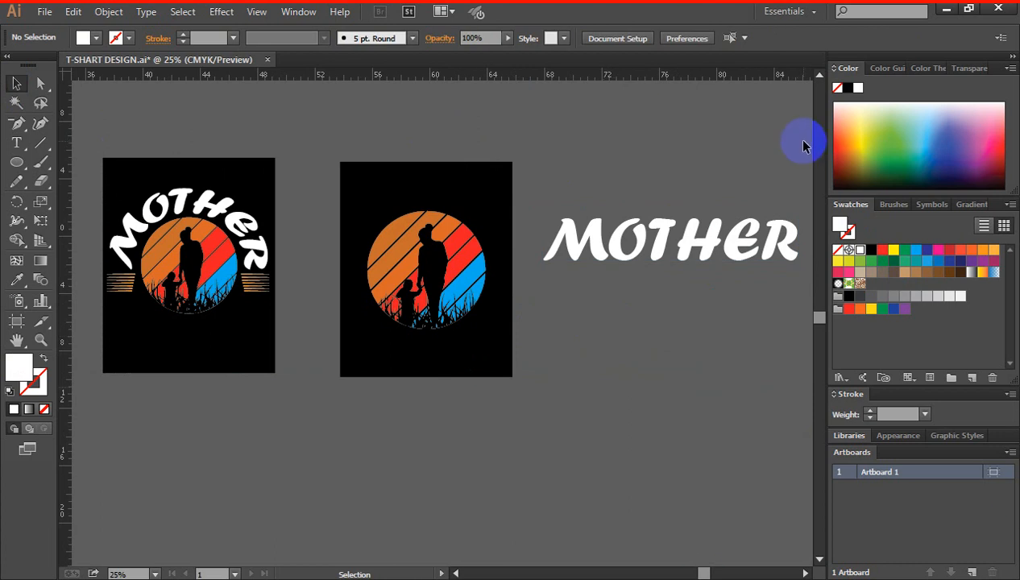
Step: Move the MOTHER text slightly down and to the left beside the black rectangle, keeping it selected
{"action": "scroll", "coordinate": [697, 346], "scroll_direction": "up", "scroll_amount": 1}
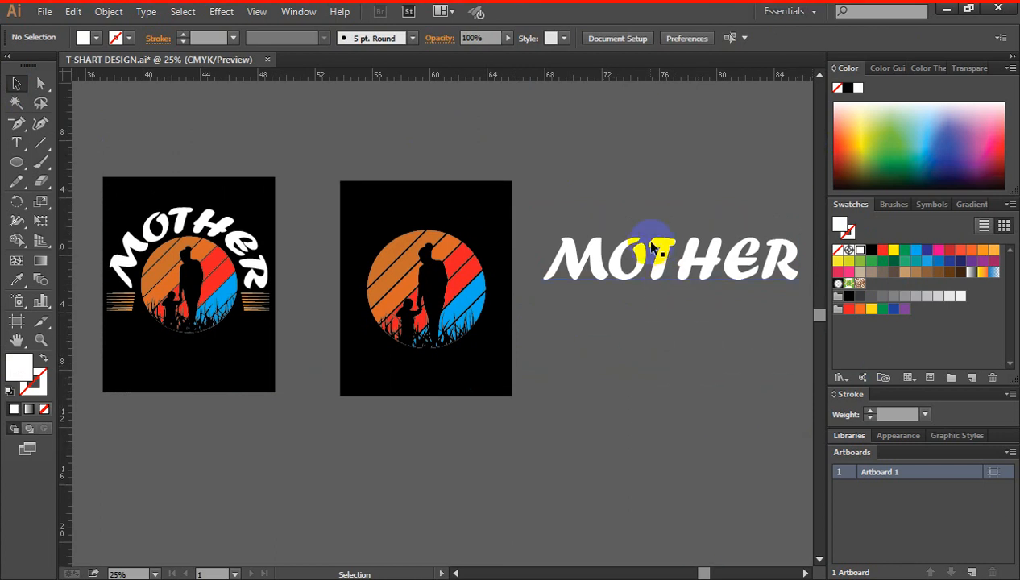
{"action": "left_click", "coordinate": [657, 254]}
{"action": "left_click_drag", "start_coordinate": [653, 256], "coordinate": [643, 269]}
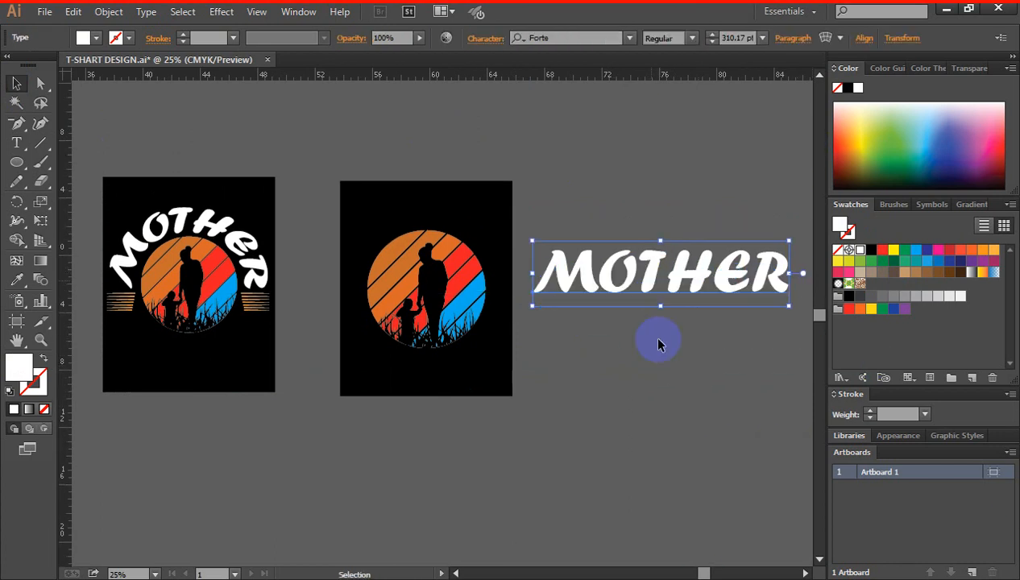
{"action": "left_click", "coordinate": [666, 314]}
{"action": "left_click", "coordinate": [653, 278]}
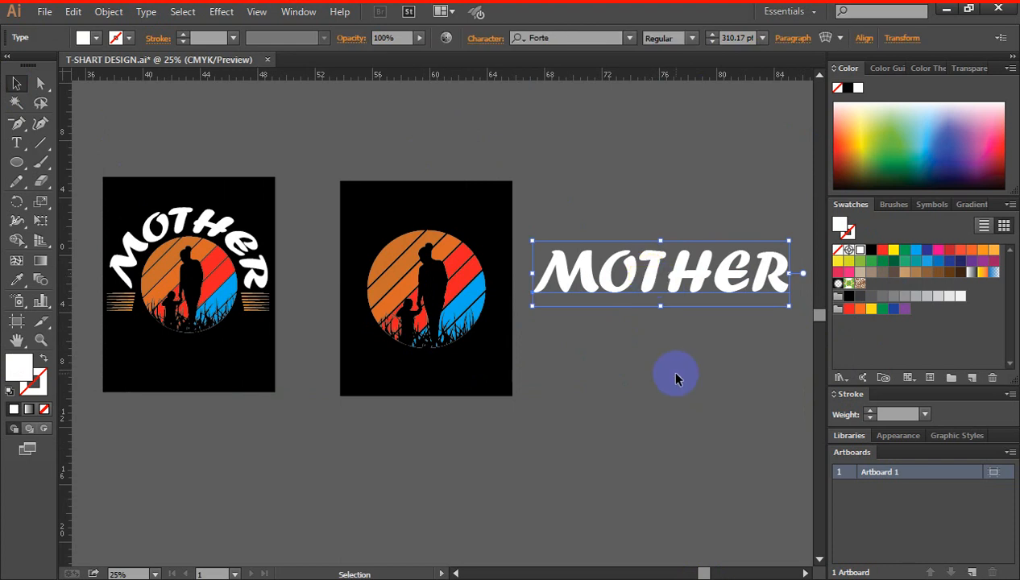
Step: Apply a horizontal Arc warp with 100% bend to the MOTHER text
{"action": "left_click", "coordinate": [654, 305]}
{"action": "left_click", "coordinate": [650, 280]}
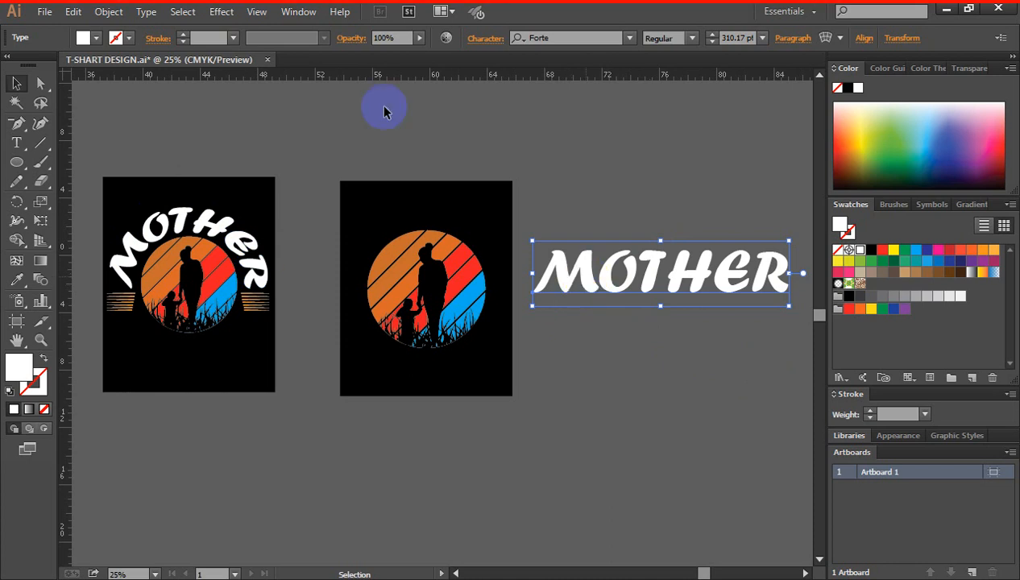
{"action": "left_click", "coordinate": [222, 11]}
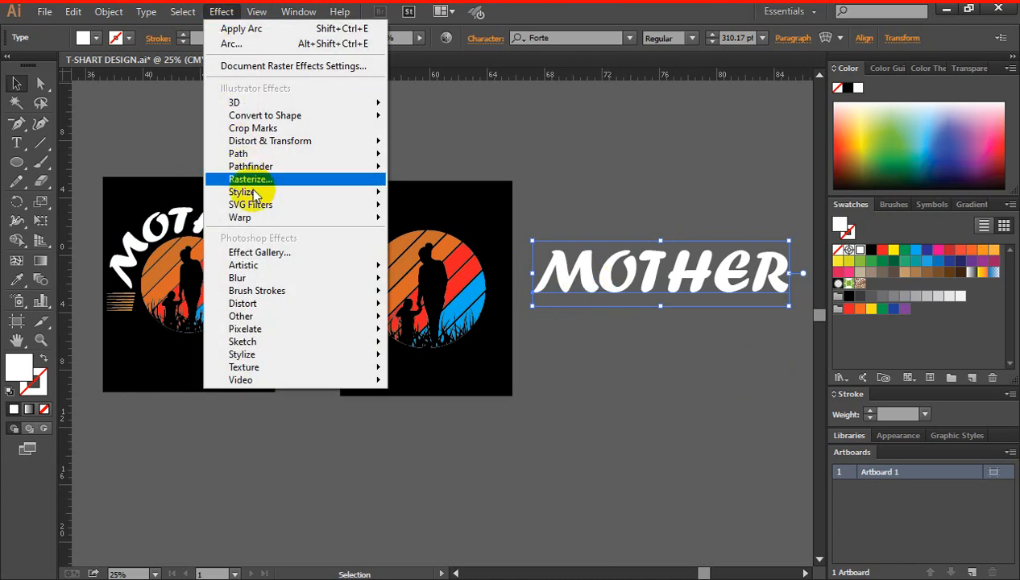
{"action": "mouse_move", "coordinate": [357, 218]}
{"action": "left_click", "coordinate": [423, 219]}
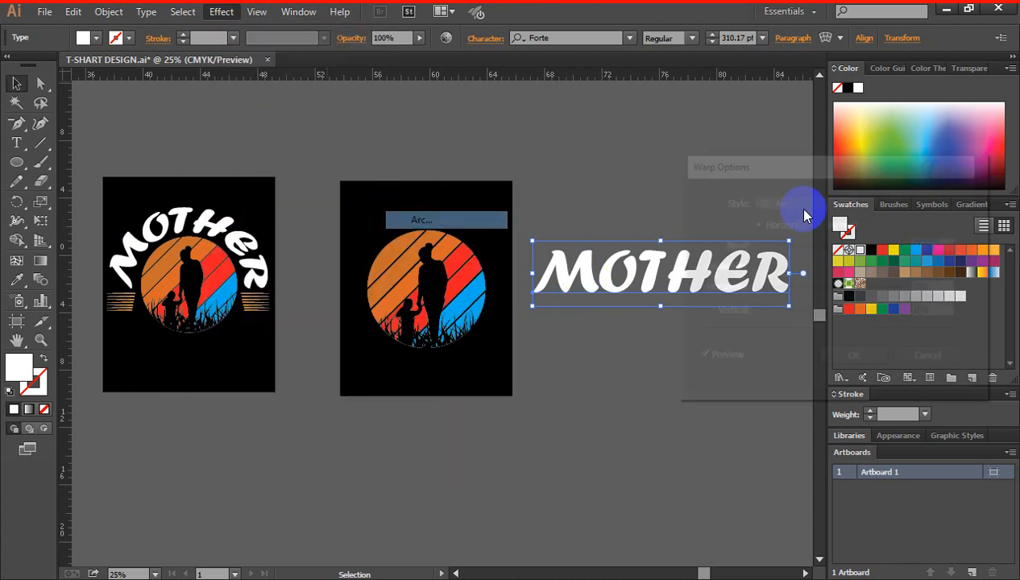
{"action": "left_click_drag", "start_coordinate": [788, 172], "coordinate": [742, 302]}
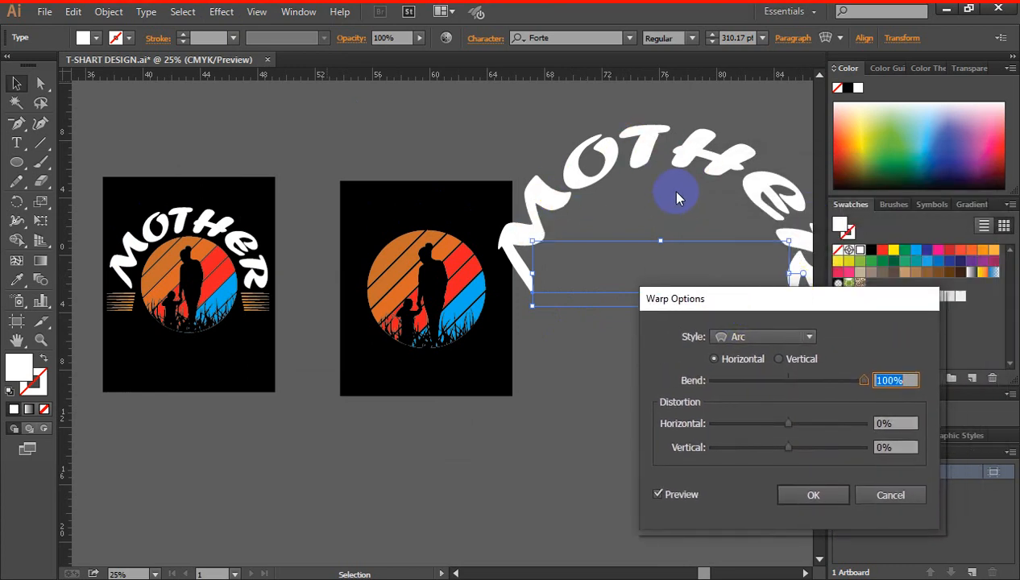
{"action": "left_click_drag", "start_coordinate": [789, 276], "coordinate": [769, 170]}
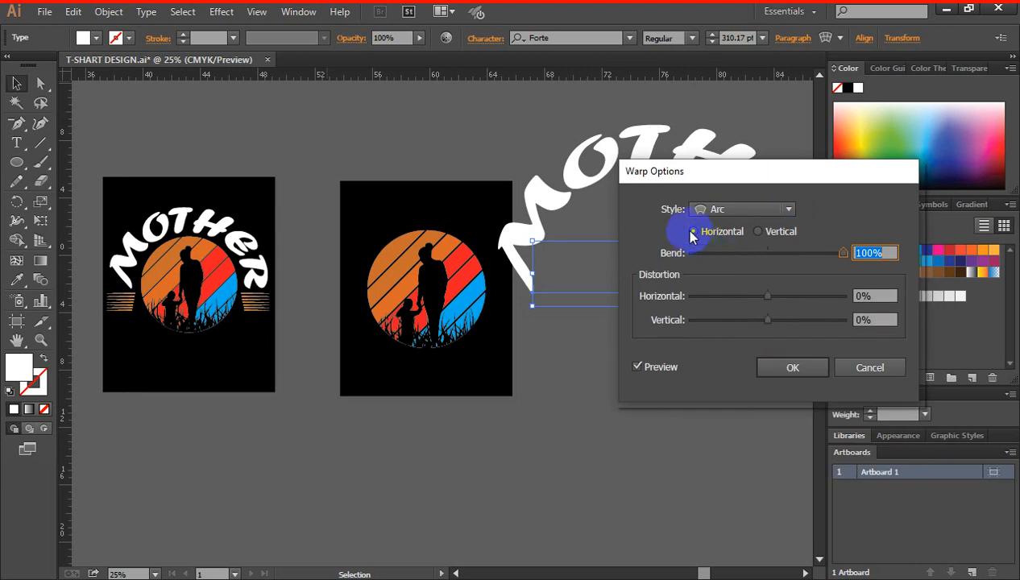
{"action": "left_click", "coordinate": [842, 256]}
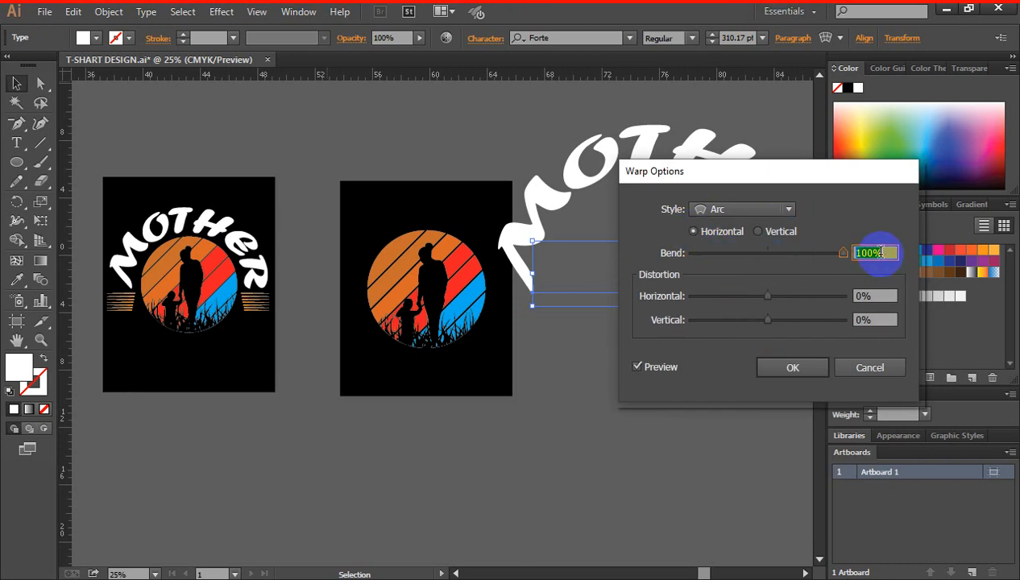
{"action": "left_click", "coordinate": [797, 372]}
{"action": "left_click", "coordinate": [682, 405]}
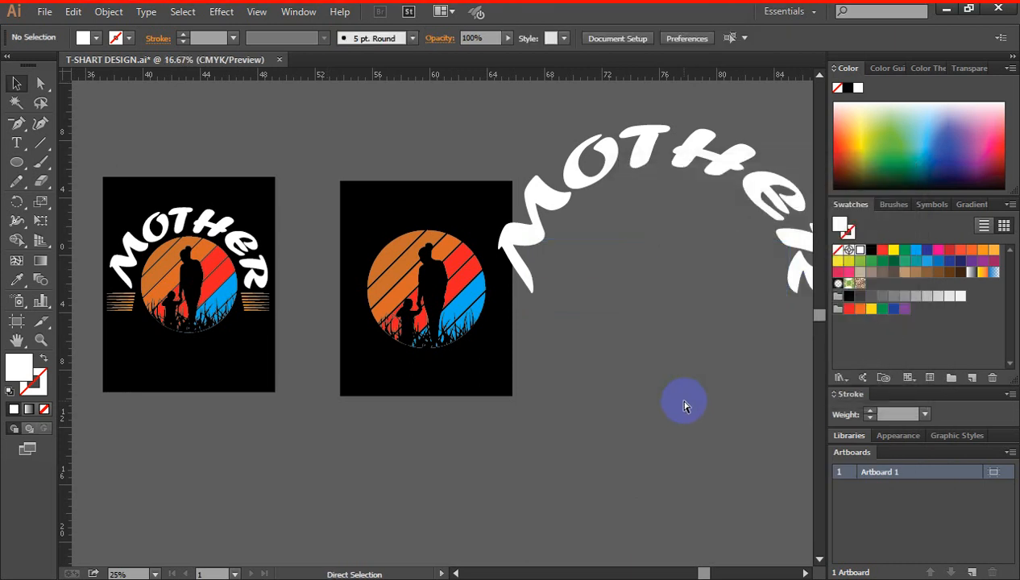
Step: Move the arched MOTHER text slightly away from the black rectangle and expand its appearance into outlines
{"action": "key", "text": "ctrl+minus"}
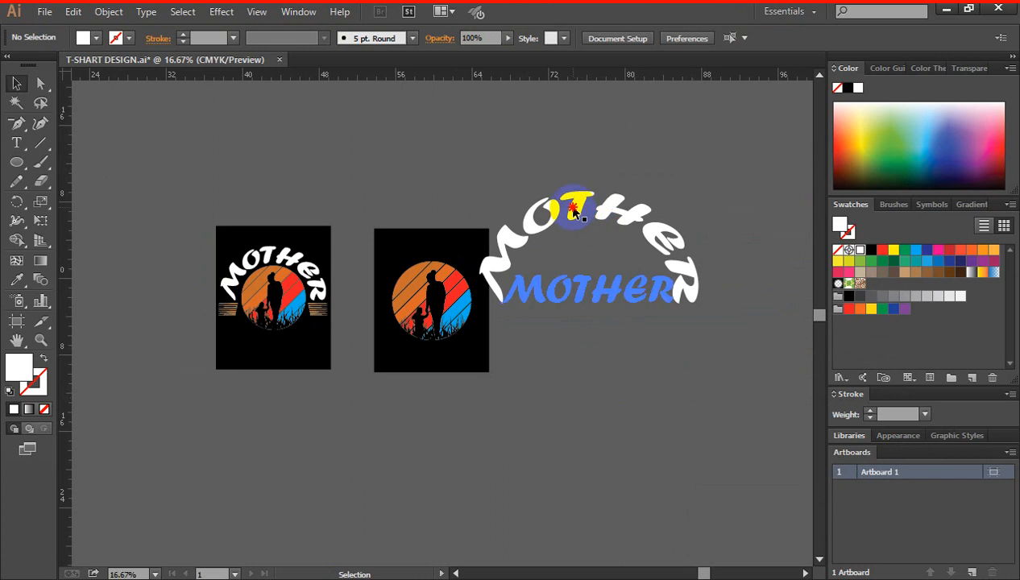
{"action": "left_click_drag", "start_coordinate": [574, 211], "coordinate": [595, 208]}
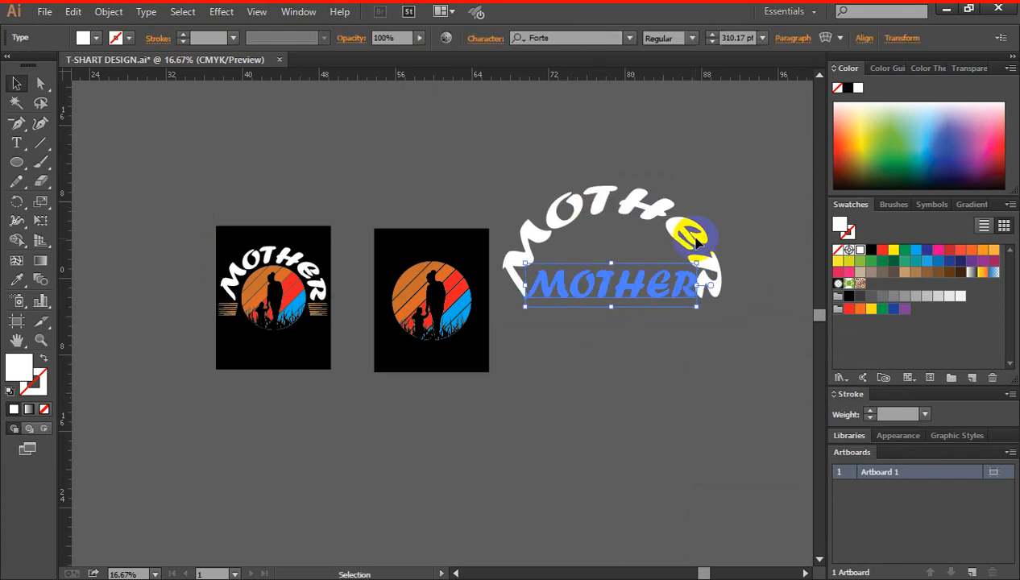
{"action": "left_click", "coordinate": [109, 11]}
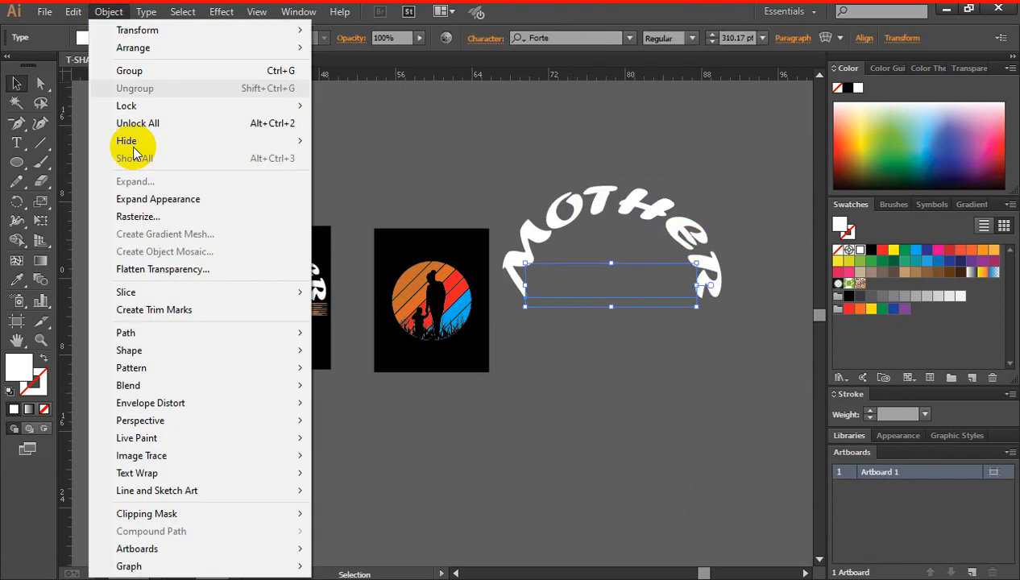
{"action": "left_click", "coordinate": [138, 199]}
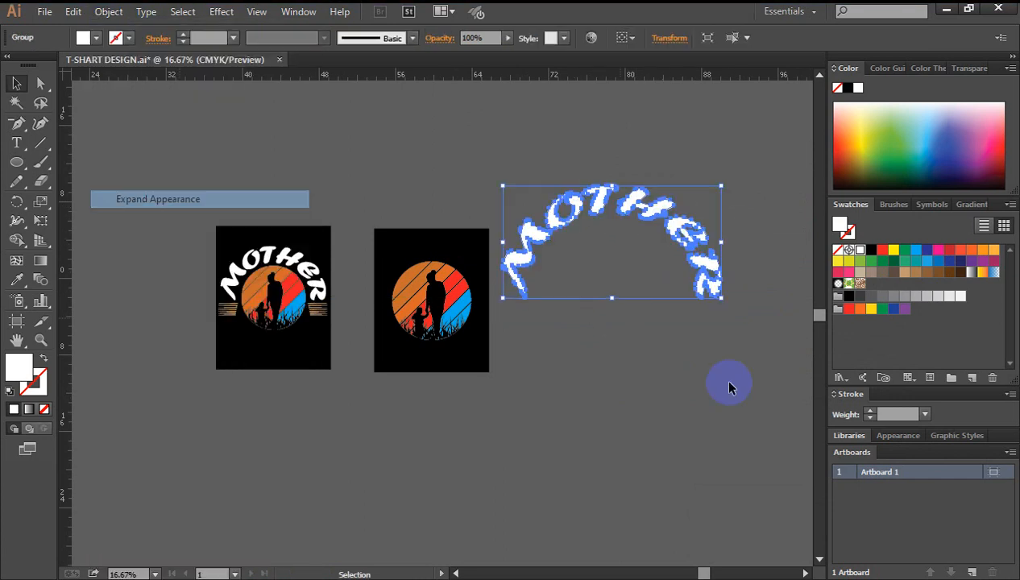
{"action": "left_click", "coordinate": [400, 188]}
{"action": "left_click", "coordinate": [610, 210]}
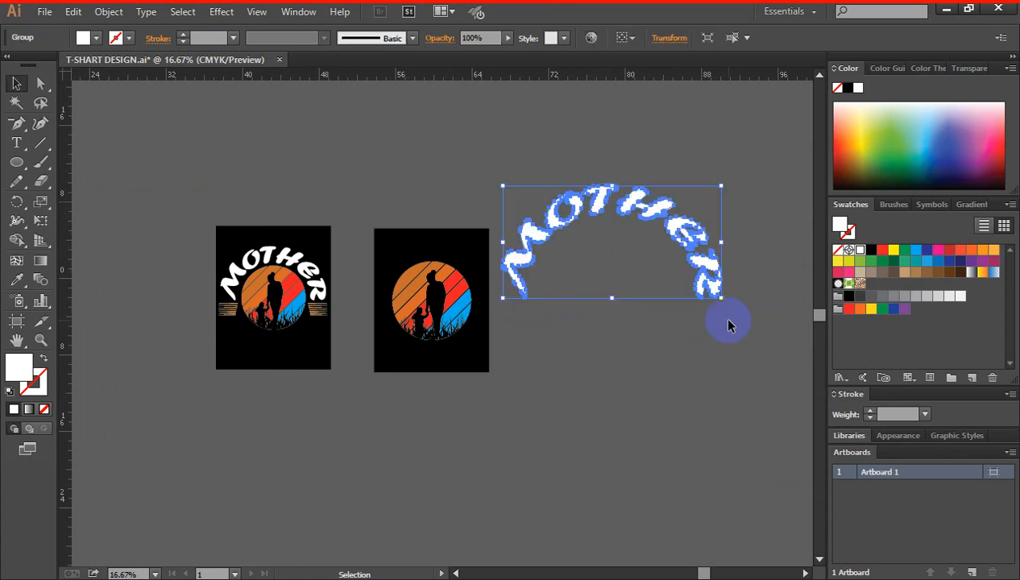
Step: Scale the arched MOTHER lettering down proportionally and place it over the striped circle, fitting within the black rectangle's width
{"action": "left_click_drag", "start_coordinate": [719, 295], "coordinate": [683, 284]}
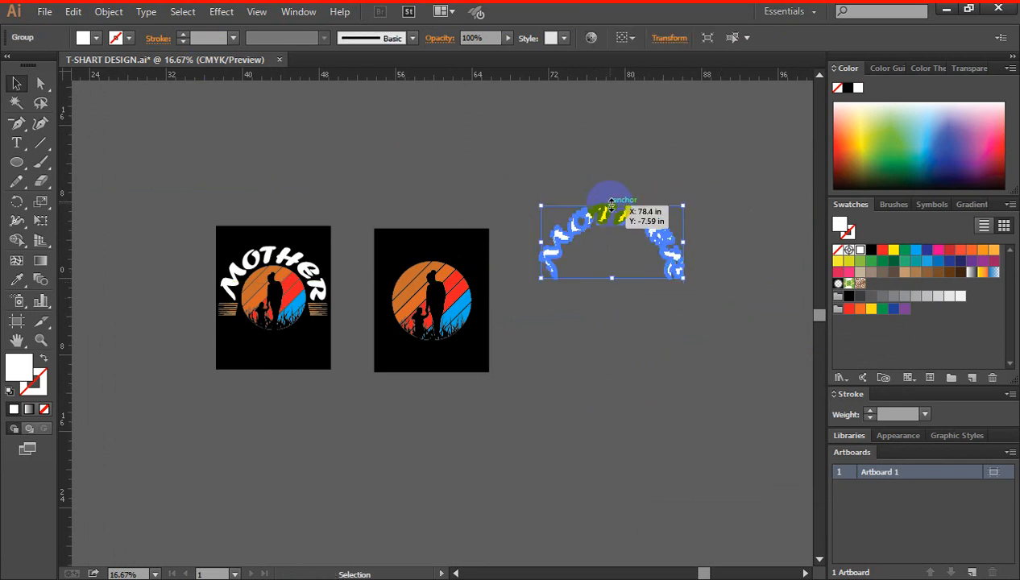
{"action": "left_click_drag", "start_coordinate": [609, 211], "coordinate": [429, 249]}
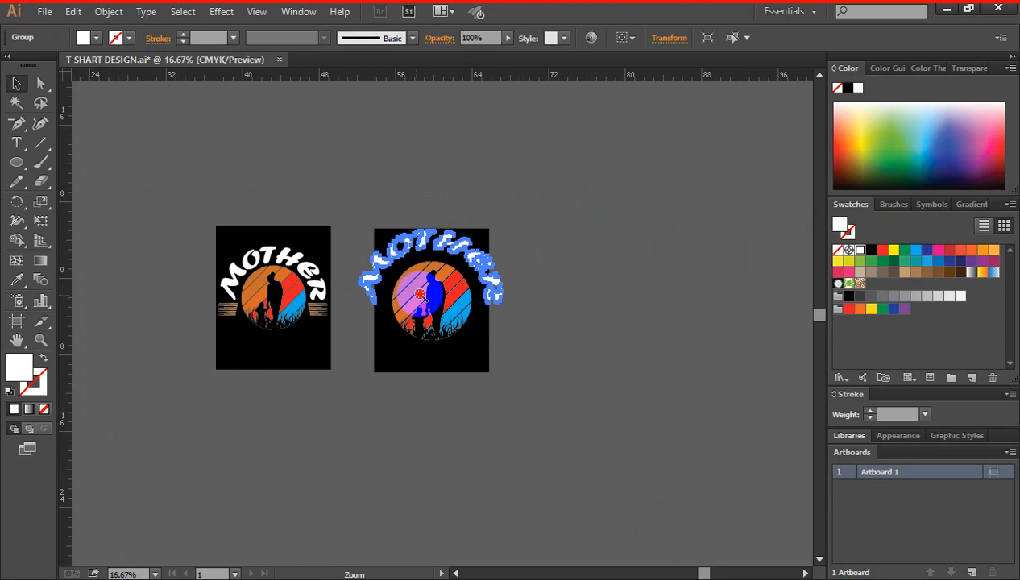
{"action": "left_click", "coordinate": [419, 296], "text": "ctrl"}
{"action": "left_click", "coordinate": [467, 331], "text": "ctrl"}
{"action": "left_click", "coordinate": [467, 331], "text": "ctrl"}
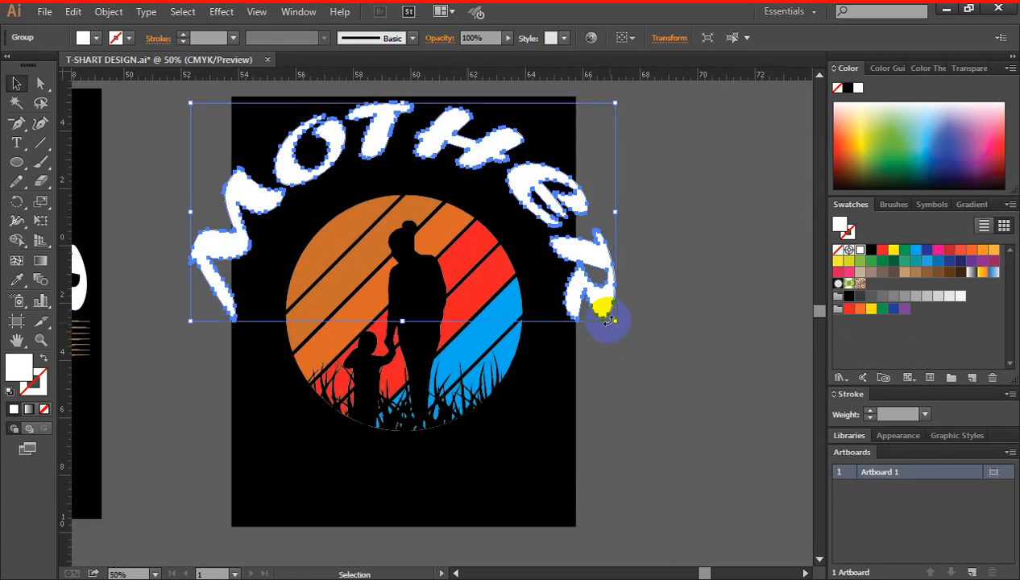
{"action": "left_click_drag", "start_coordinate": [607, 319], "coordinate": [664, 264]}
{"action": "left_click_drag", "start_coordinate": [521, 163], "coordinate": [516, 190]}
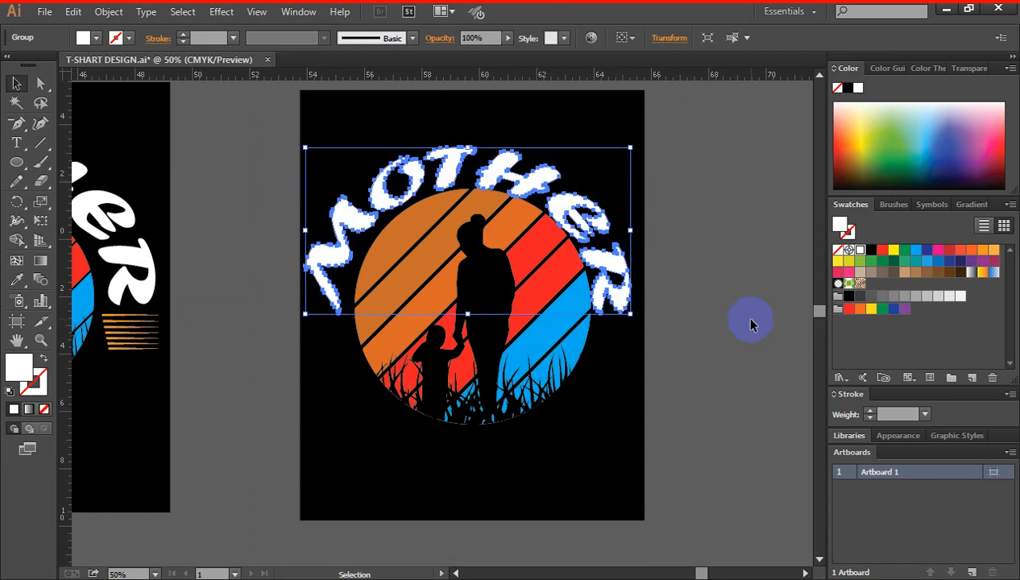
Step: Nudge the MOTHER lettering slightly up and to the right so it arches evenly around the striped circle, and deselect it
{"action": "key", "text": "Up"}
{"action": "key", "text": "Up"}
{"action": "key", "text": "Up"}
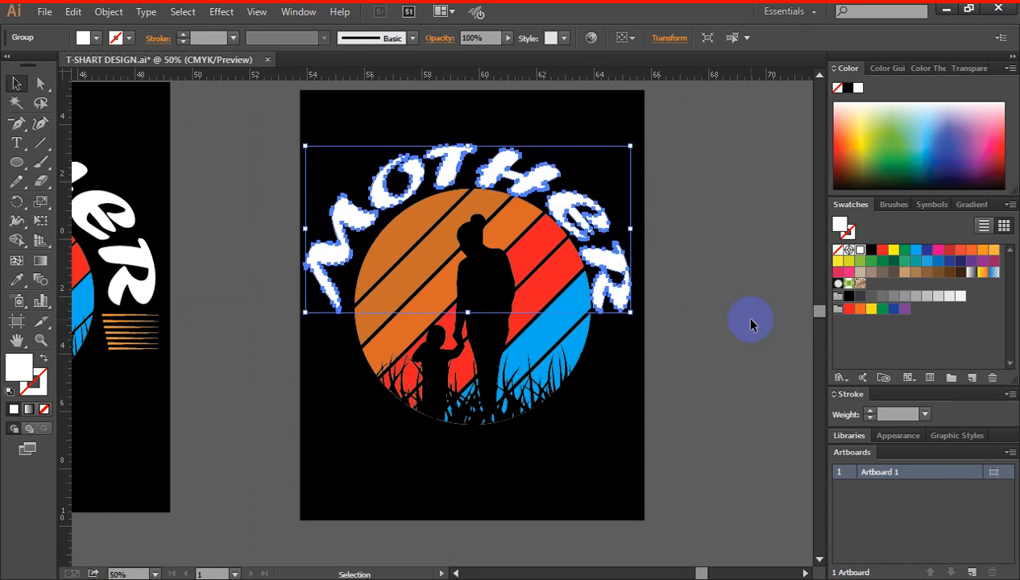
{"action": "key", "text": "Right"}
{"action": "key", "text": "Right"}
{"action": "key", "text": "Right"}
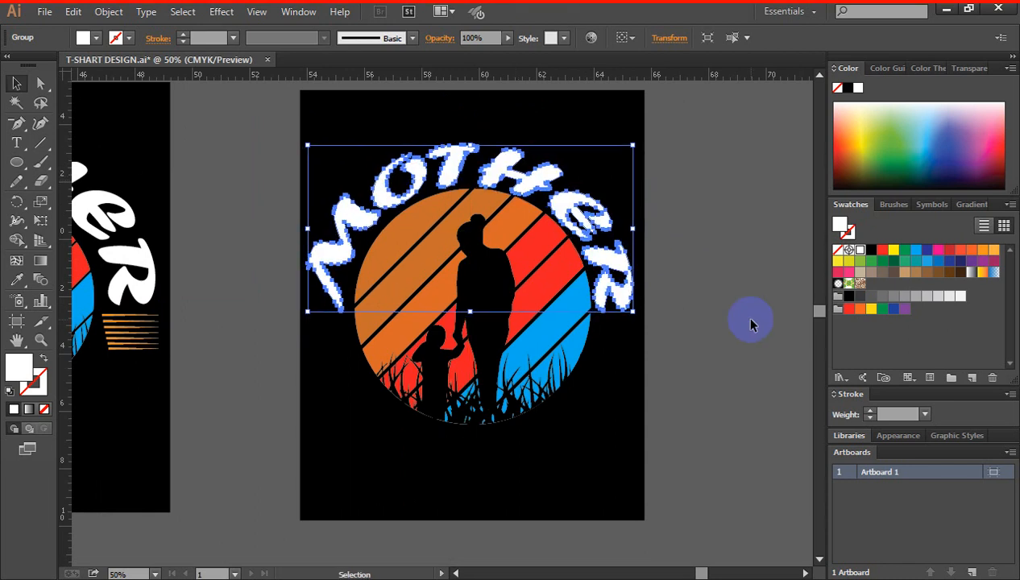
{"action": "key", "text": "Right"}
{"action": "key", "text": "Right"}
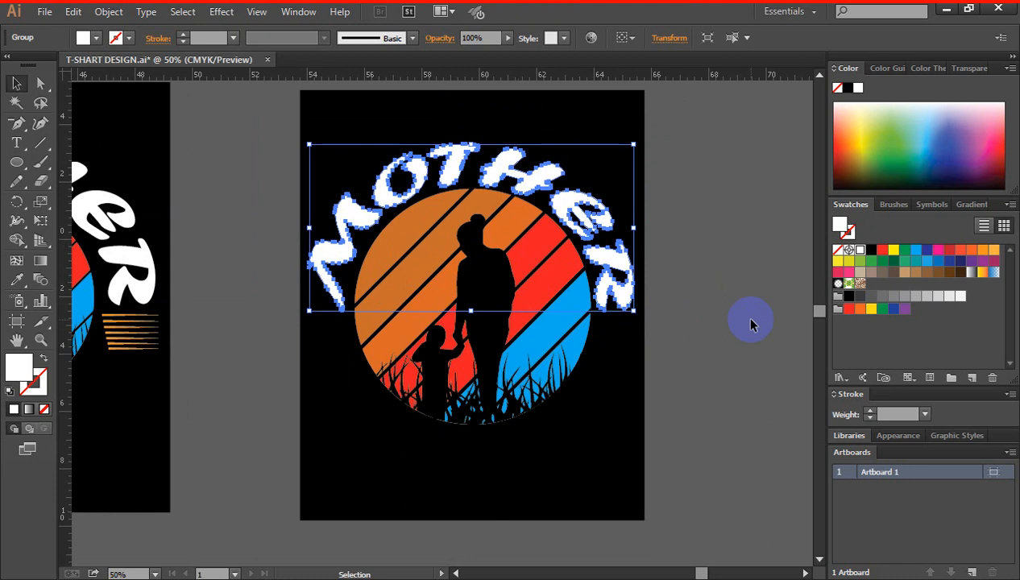
{"action": "key", "text": "Right"}
{"action": "key", "text": "Right"}
{"action": "key", "text": "Up"}
{"action": "key", "text": "Up"}
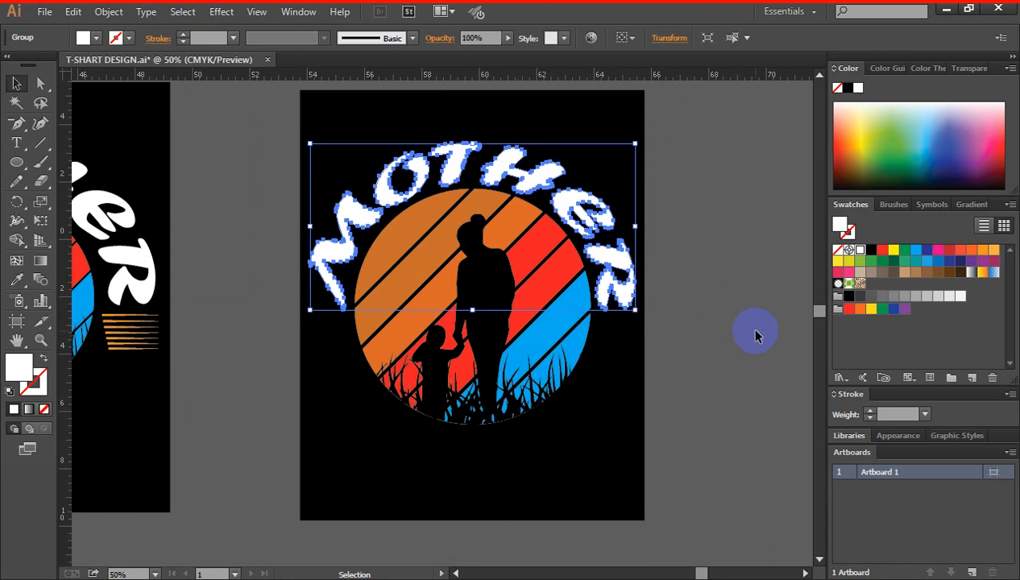
{"action": "key", "text": "Right"}
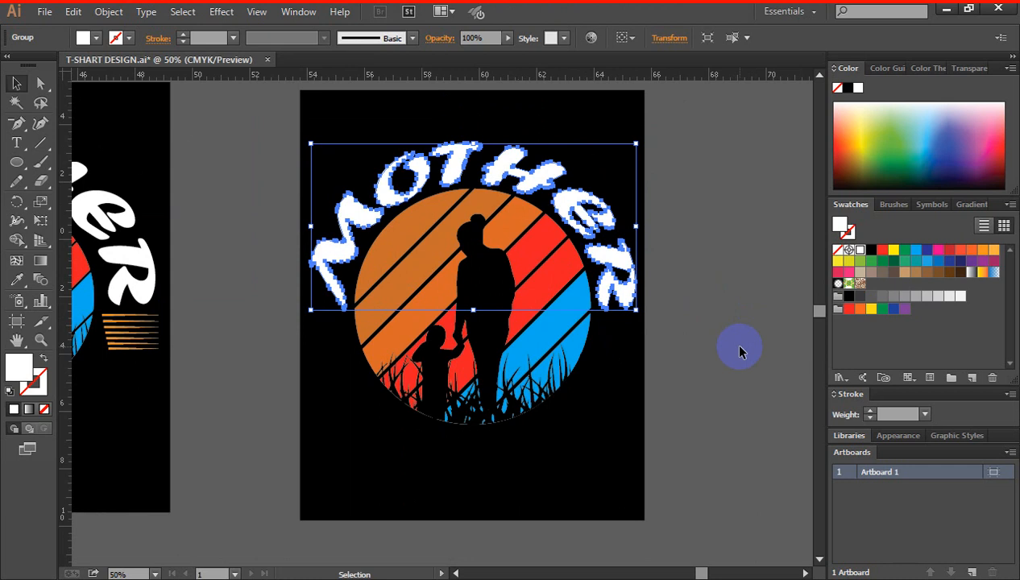
{"action": "left_click", "coordinate": [740, 351]}
Step: Draw a horizontal straight line about 1.4 in long just below the letter R, starting beside the circle's edge
{"action": "key", "text": "ctrl+minus"}
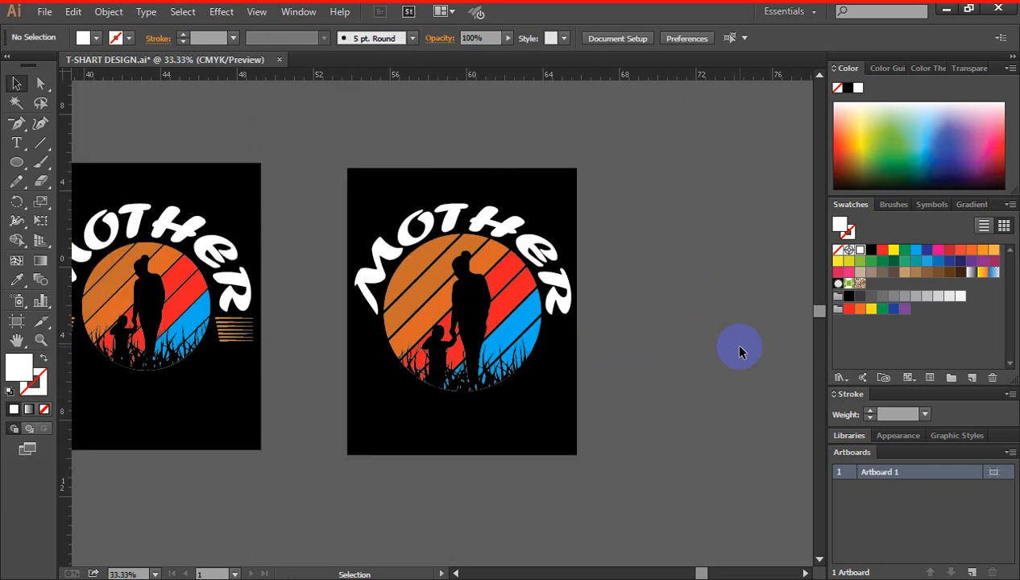
{"action": "scroll", "coordinate": [739, 351], "scroll_direction": "down", "scroll_amount": 3}
{"action": "scroll", "coordinate": [711, 300], "scroll_direction": "left", "scroll_amount": 4}
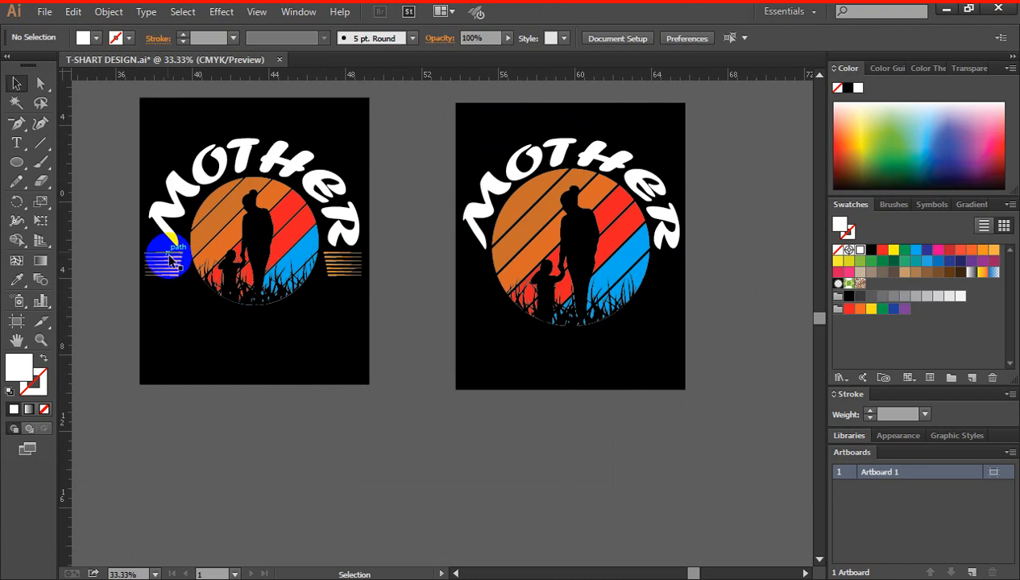
{"action": "key", "text": "z"}
{"action": "left_click", "coordinate": [606, 316]}
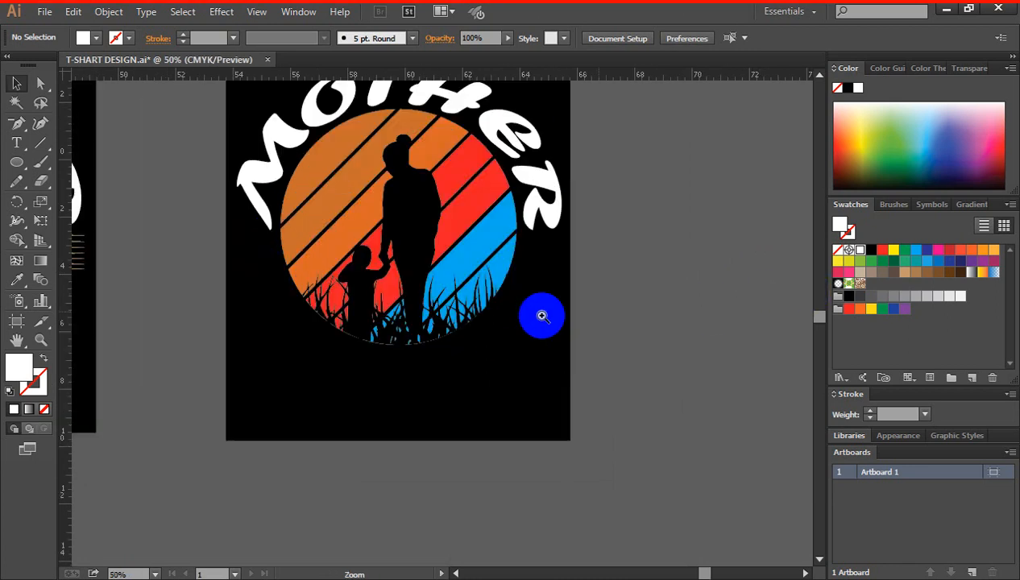
{"action": "left_click", "coordinate": [499, 307]}
{"action": "left_click_drag", "start_coordinate": [501, 310], "coordinate": [662, 268]}
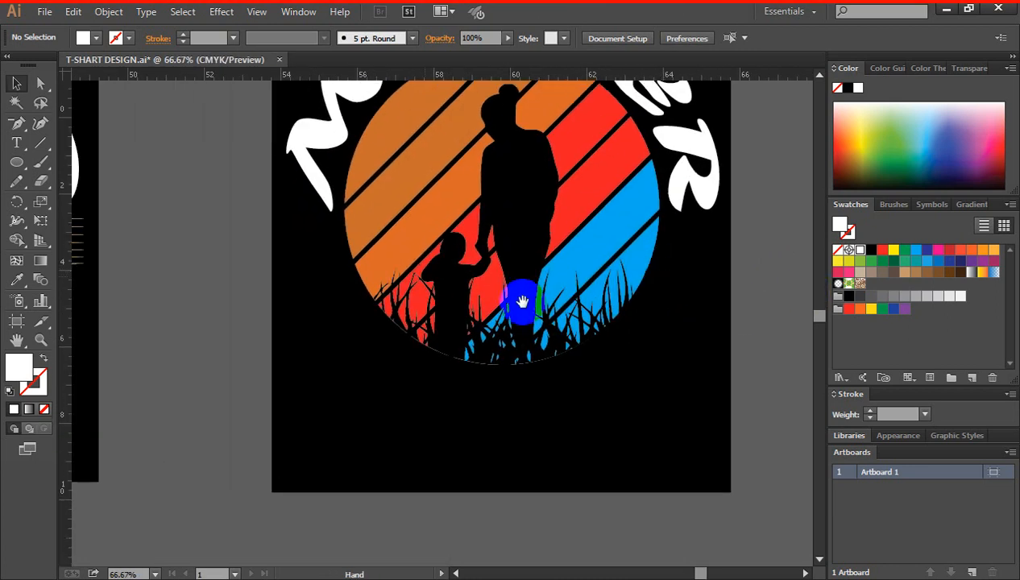
{"action": "left_click_drag", "start_coordinate": [522, 301], "coordinate": [427, 321]}
{"action": "left_click_drag", "start_coordinate": [37, 143], "coordinate": [104, 143]}
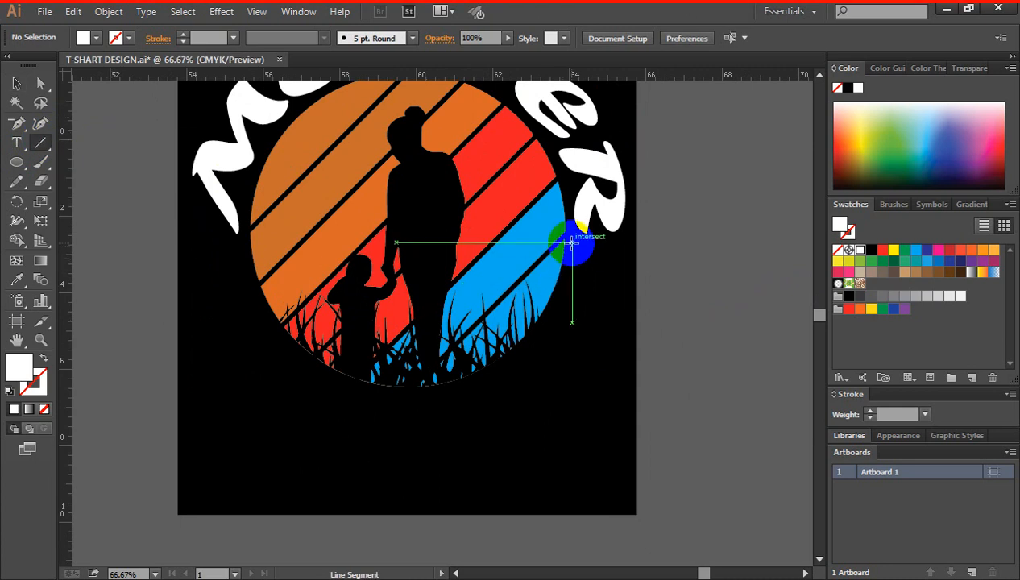
{"action": "left_click_drag", "start_coordinate": [571, 241], "coordinate": [625, 241]}
Step: Give the new line below the R a white stroke with a weight of 4 pt
{"action": "left_click", "coordinate": [16, 83]}
{"action": "left_click", "coordinate": [33, 380]}
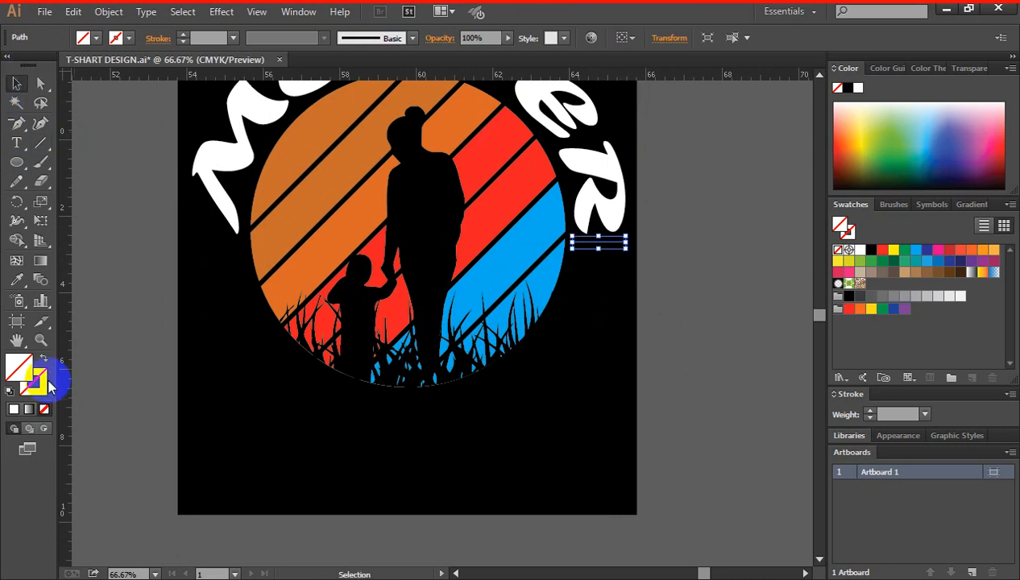
{"action": "left_click", "coordinate": [914, 235]}
{"action": "left_click", "coordinate": [864, 250]}
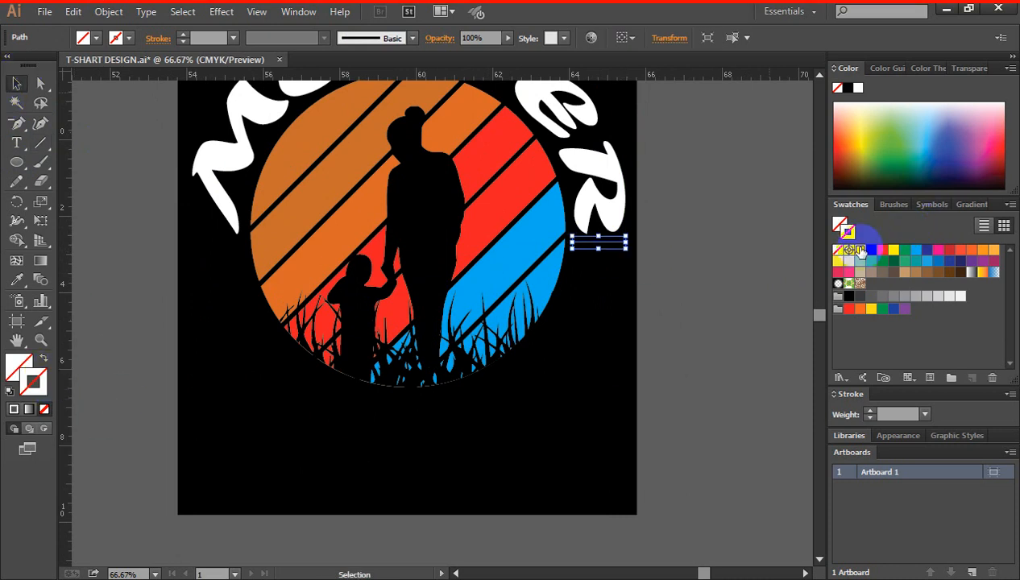
{"action": "left_click", "coordinate": [859, 250]}
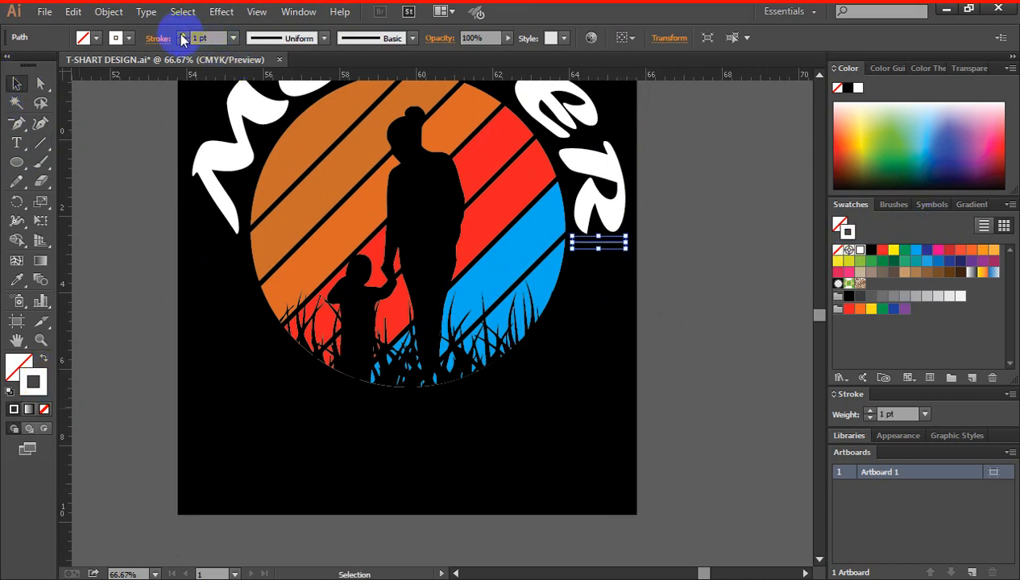
{"action": "left_click", "coordinate": [182, 35]}
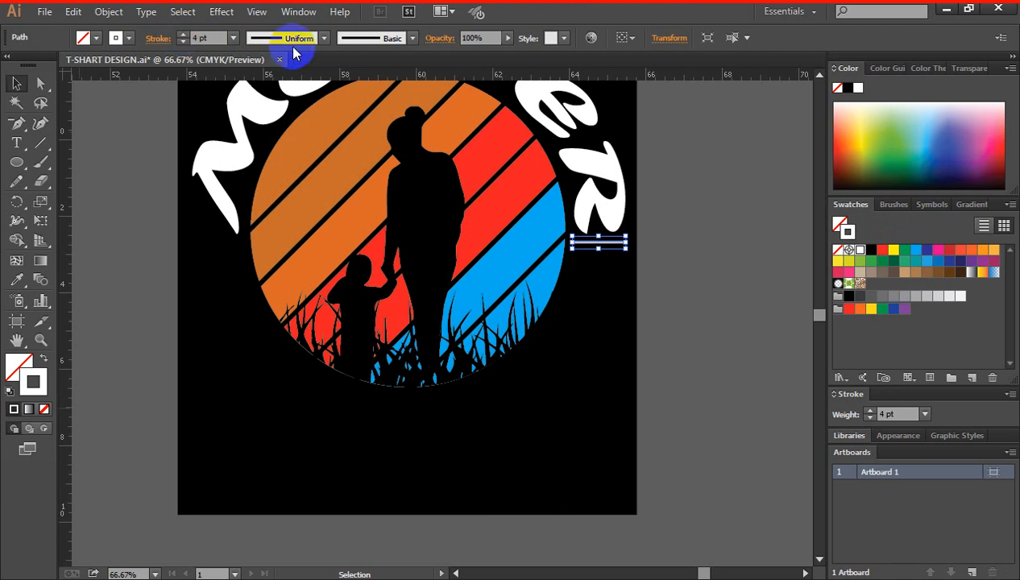
Step: Apply the tapered width profile to the line, wide at the circle end and pointed at the outer end
{"action": "left_click", "coordinate": [324, 38]}
{"action": "left_click", "coordinate": [254, 163]}
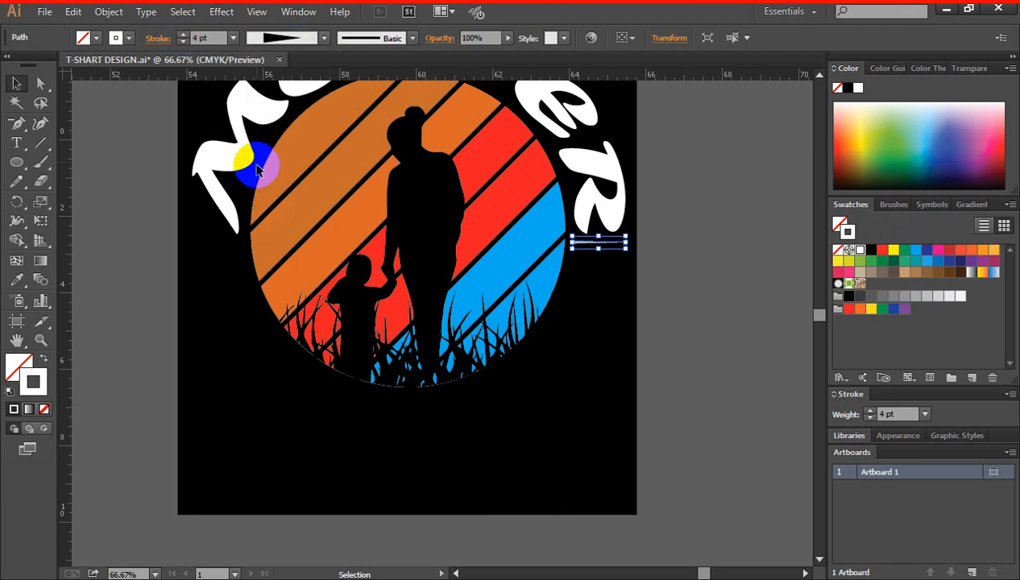
{"action": "left_click", "coordinate": [701, 316]}
Step: Increase the tapered line's stroke weight to 6 pt and deselect it
{"action": "double_click", "coordinate": [565, 286], "text": "ctrl"}
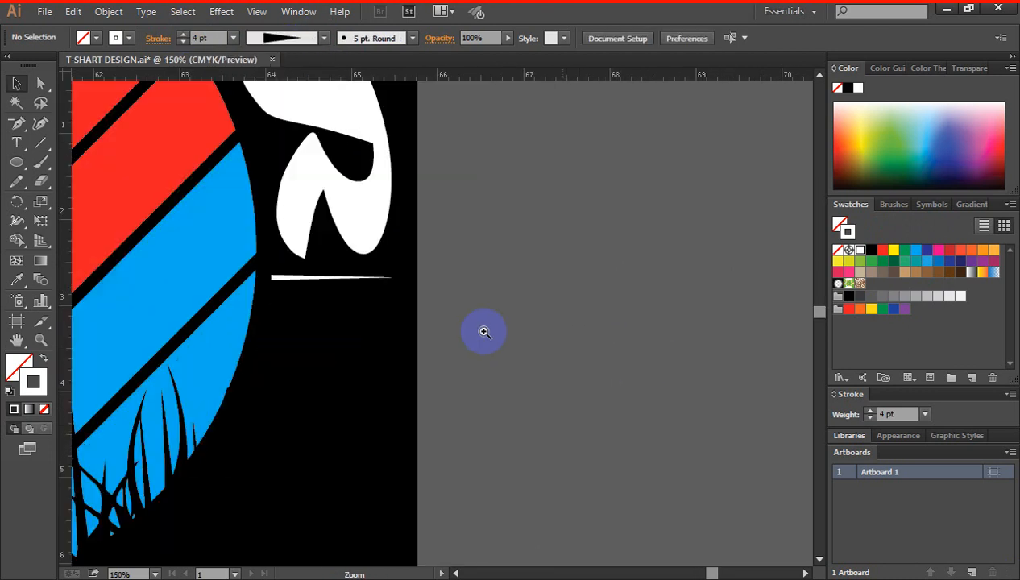
{"action": "left_click_drag", "start_coordinate": [304, 292], "coordinate": [535, 191]}
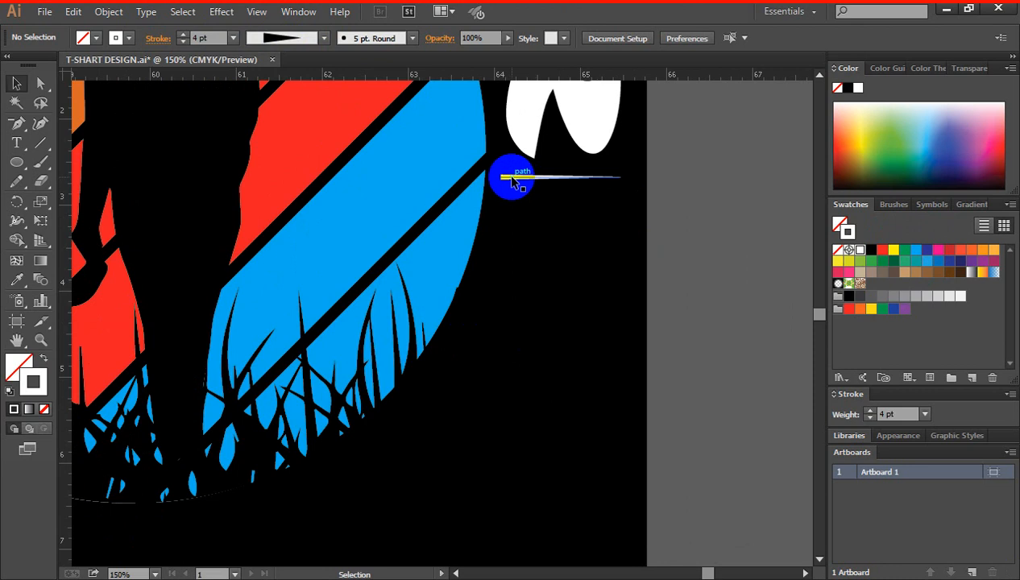
{"action": "left_click", "coordinate": [512, 177]}
{"action": "left_click", "coordinate": [712, 207]}
{"action": "left_click", "coordinate": [547, 176]}
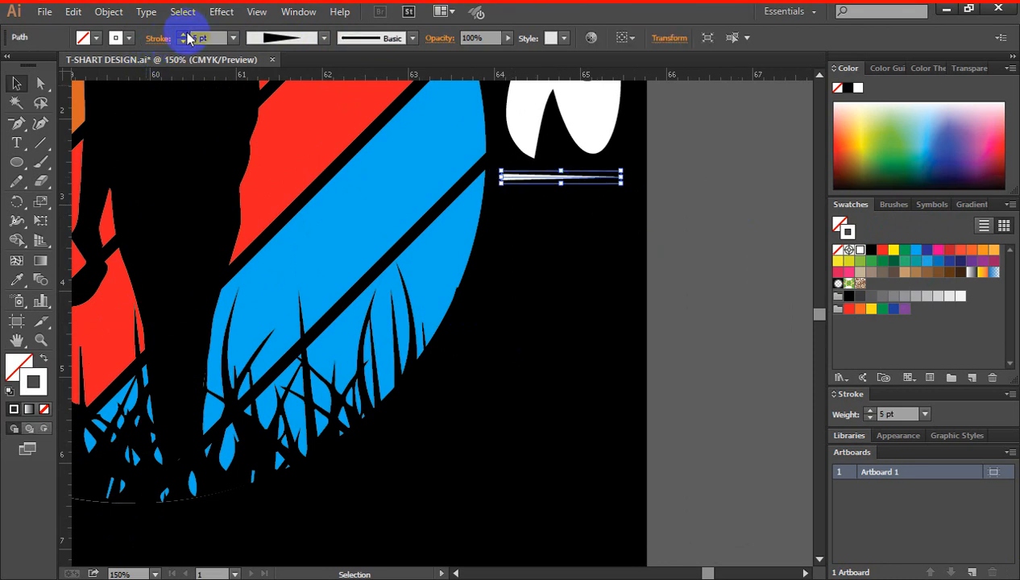
{"action": "left_click", "coordinate": [185, 36]}
{"action": "left_click", "coordinate": [706, 243]}
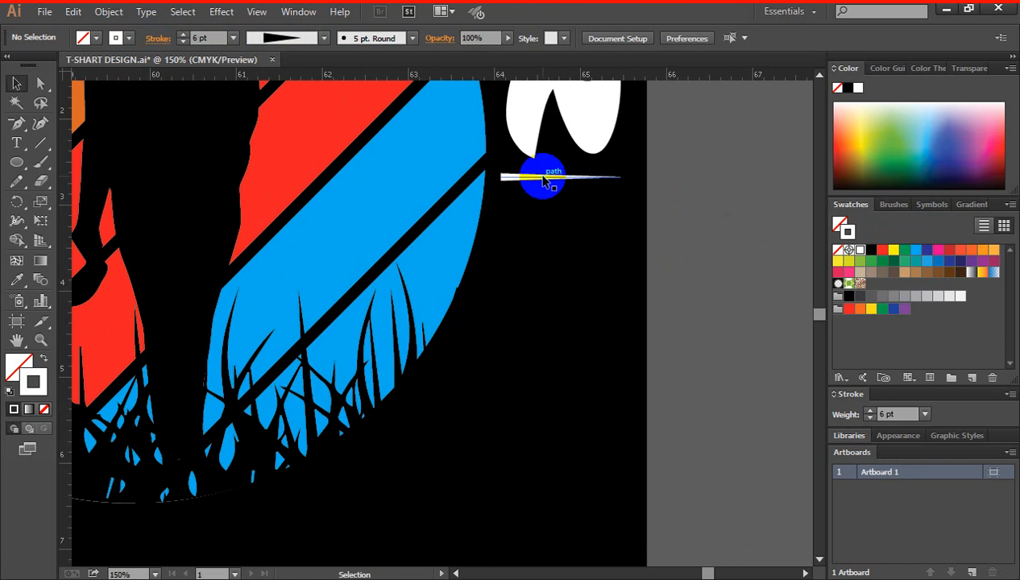
Step: Copy the tapered line straight down about 0.23 in and repeat the copy to make six evenly spaced lines
{"action": "left_click_drag", "start_coordinate": [542, 175], "coordinate": [543, 201]}
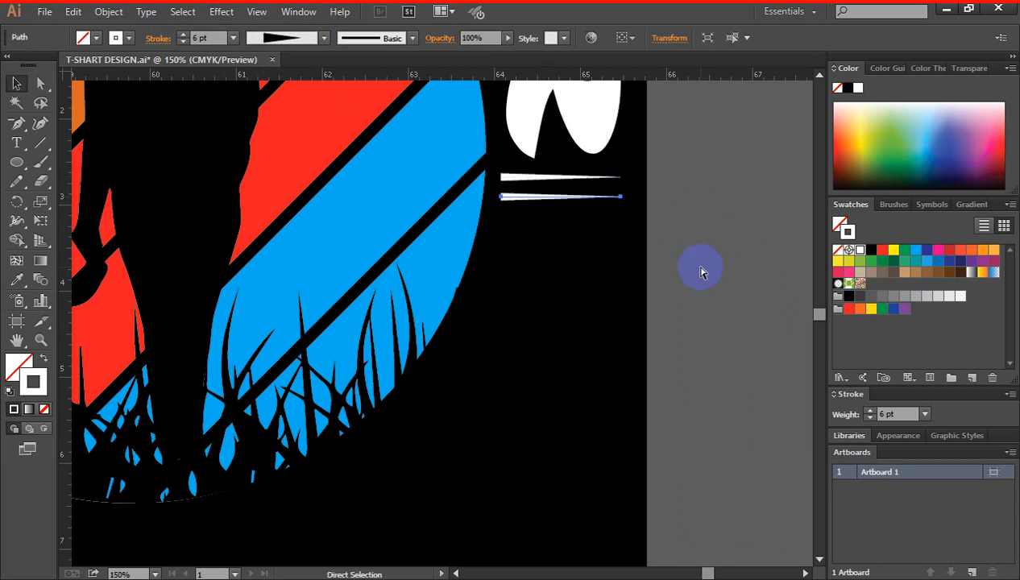
{"action": "key", "text": "ctrl+d"}
{"action": "key", "text": "ctrl+d"}
{"action": "key", "text": "ctrl+d"}
{"action": "key", "text": "ctrl+d"}
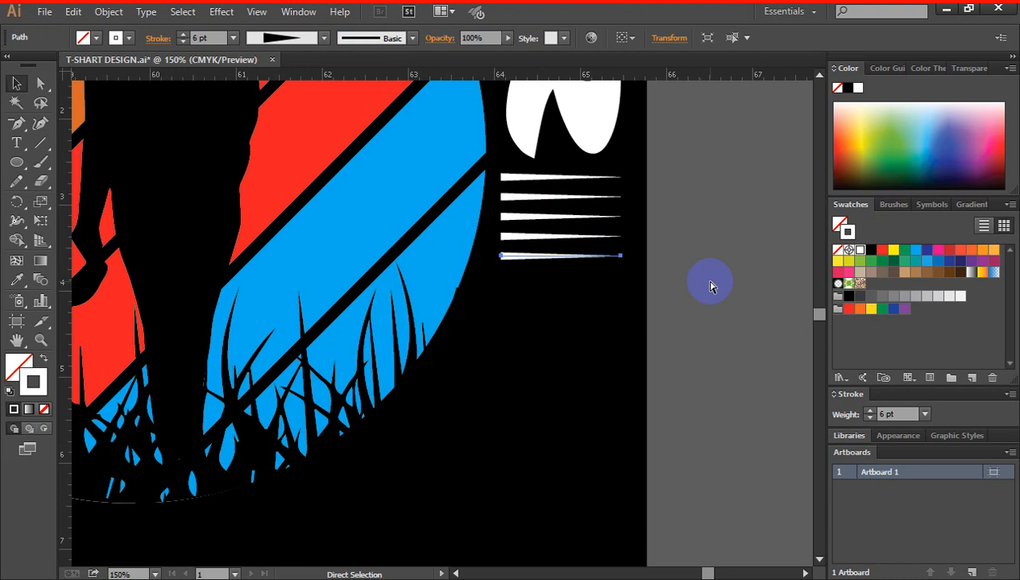
Step: Select all six tapered lines below the R and group them
{"action": "left_click", "coordinate": [709, 286]}
{"action": "key", "text": "ctrl+minus"}
{"action": "left_click_drag", "start_coordinate": [558, 313], "coordinate": [524, 226]}
{"action": "right_click", "coordinate": [523, 225]}
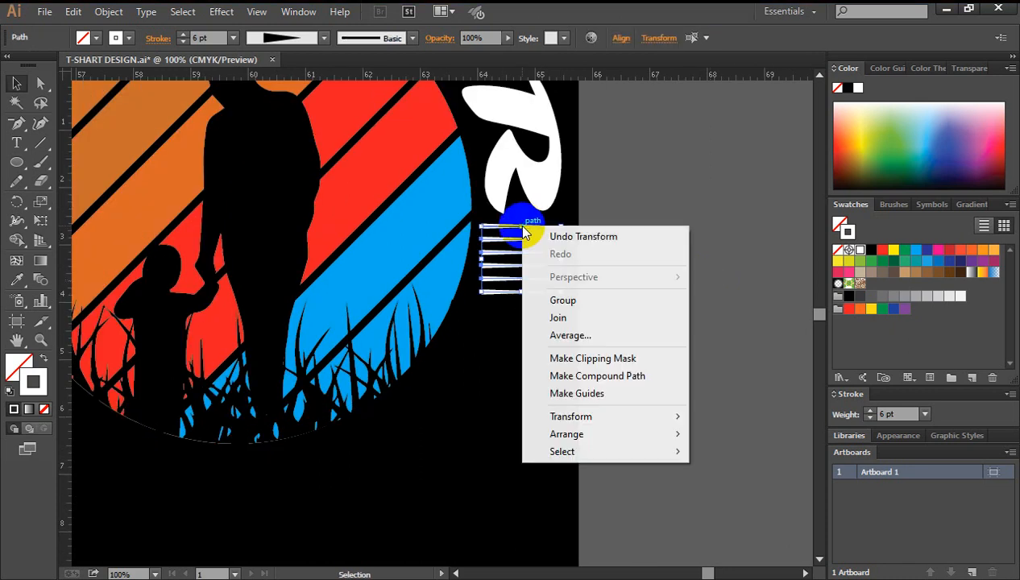
{"action": "left_click", "coordinate": [573, 301]}
Step: Free-distort the line group, pulling its lower circle-side corner away from the circle so the wide ends slant, and deselect it
{"action": "left_click_drag", "start_coordinate": [616, 334], "coordinate": [689, 305]}
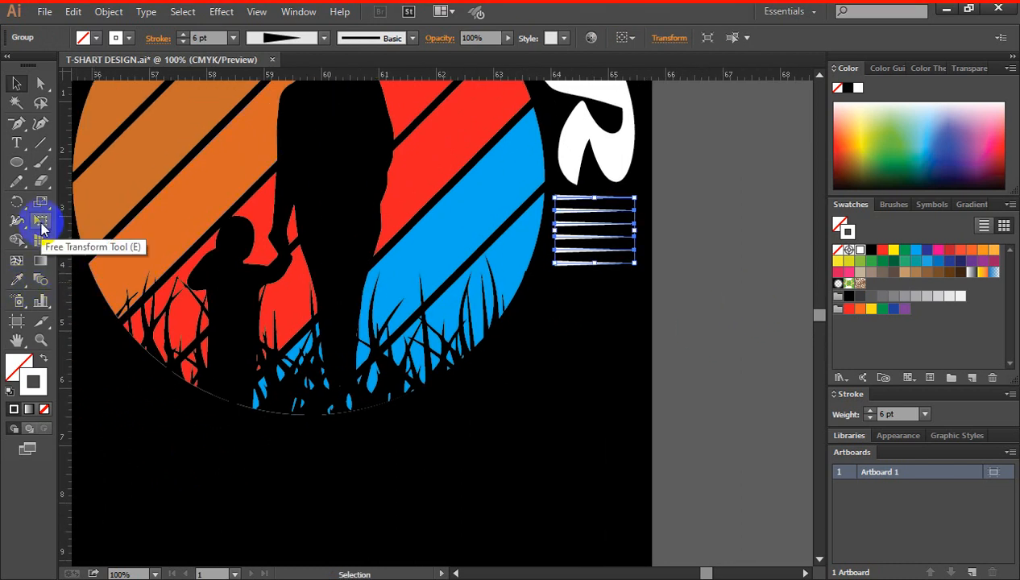
{"action": "left_click", "coordinate": [42, 224]}
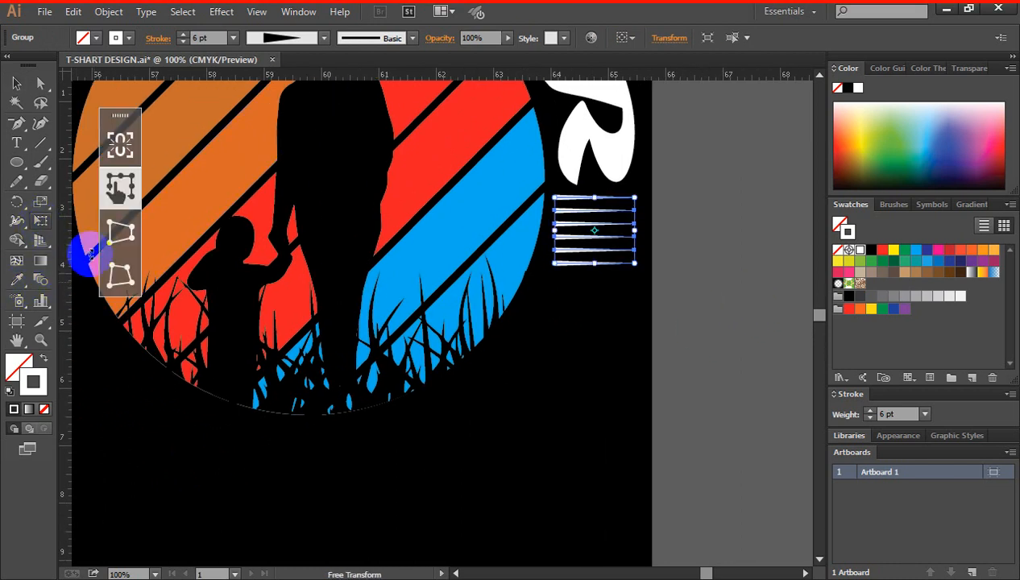
{"action": "left_click", "coordinate": [119, 278]}
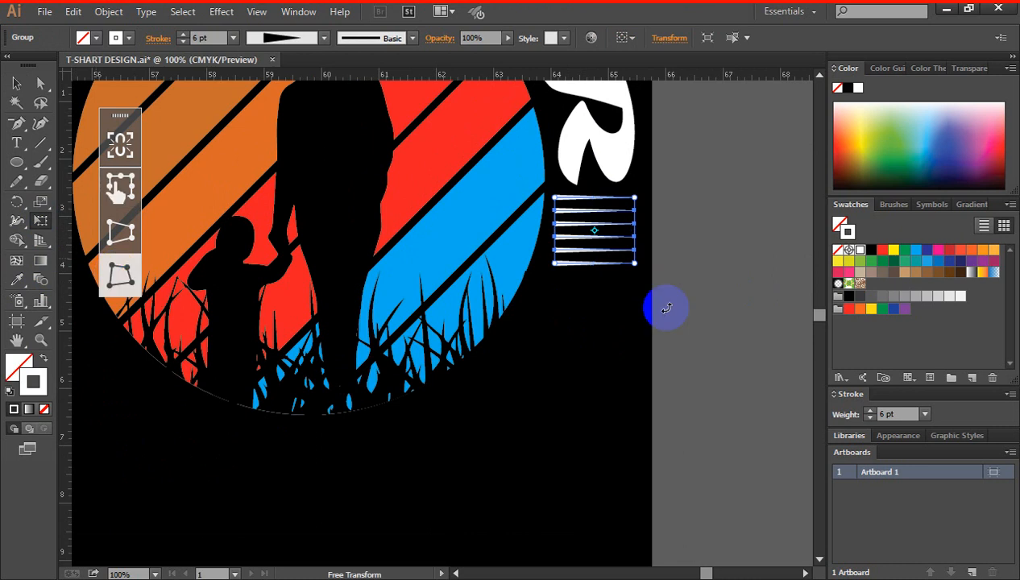
{"action": "mouse_move", "coordinate": [566, 277]}
{"action": "left_mouse_down"}
{"action": "mouse_move", "coordinate": [559, 259]}
{"action": "mouse_move", "coordinate": [566, 264]}
{"action": "left_mouse_up"}
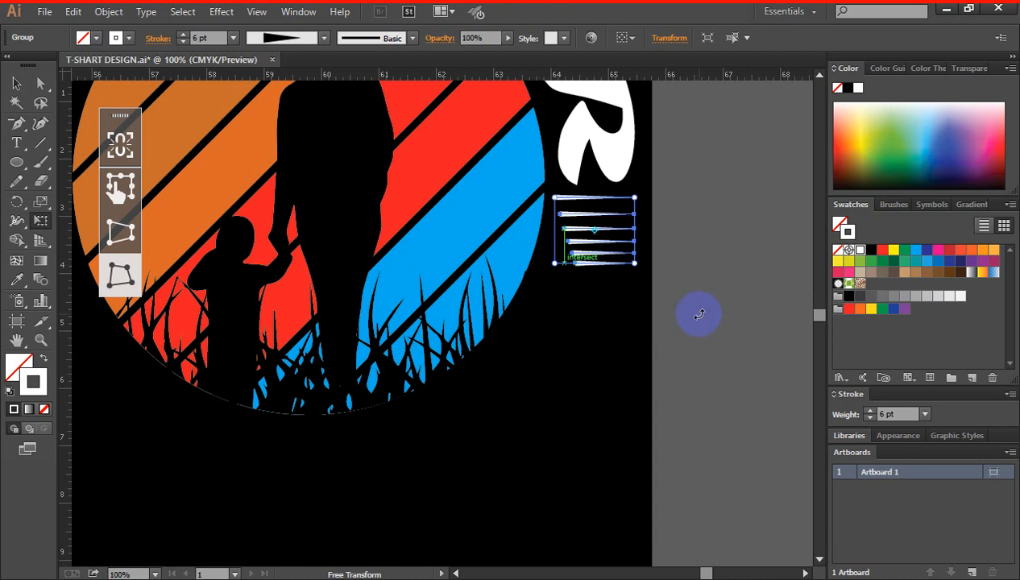
{"action": "left_click", "coordinate": [16, 84]}
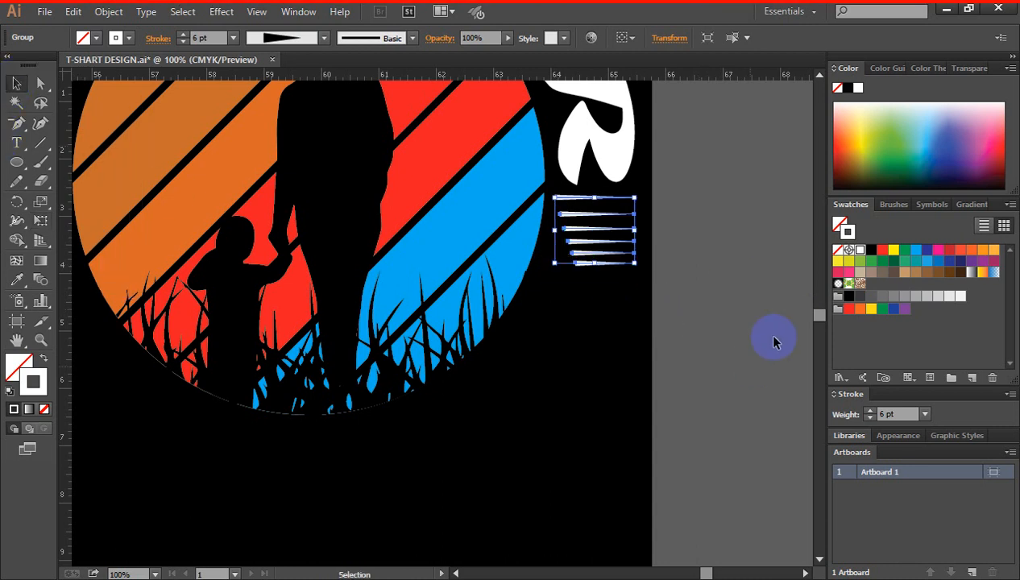
{"action": "left_click", "coordinate": [764, 324]}
Step: Undo the last distortion adjustment of the line group and deselect it
{"action": "key", "text": "ctrl+minus"}
{"action": "left_click_drag", "start_coordinate": [666, 327], "coordinate": [746, 348]}
{"action": "key", "text": "ctrl+z"}
{"action": "key", "text": "ctrl+z"}
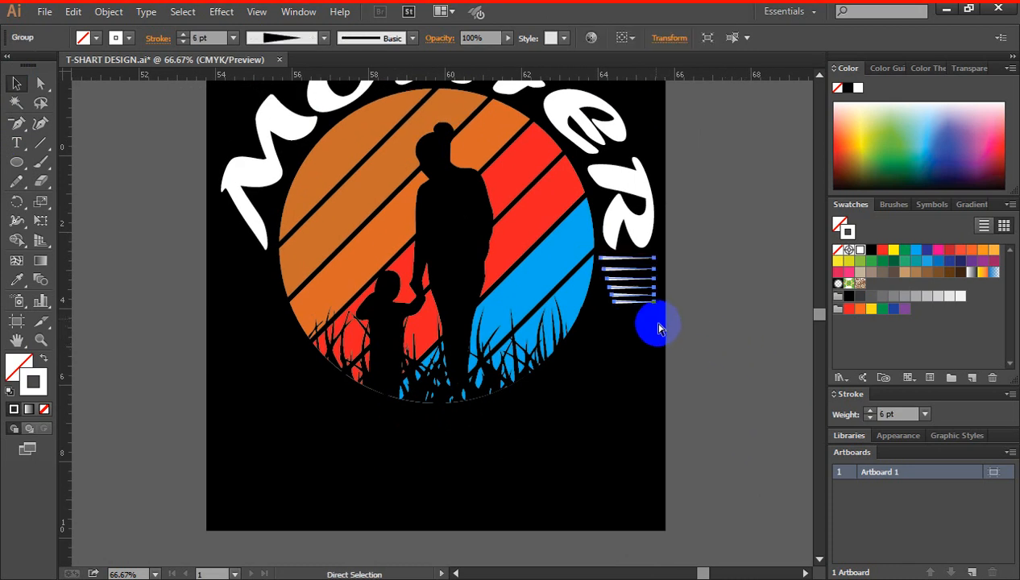
{"action": "left_click", "coordinate": [707, 335]}
Step: Change the stroke colour of the grouped tapered lines to orange
{"action": "left_click", "coordinate": [633, 298]}
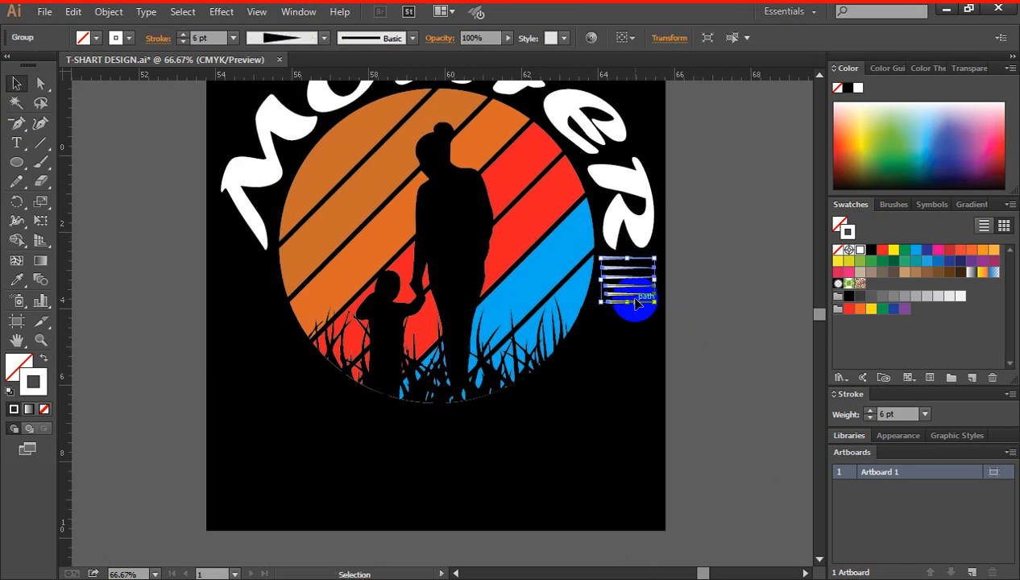
{"action": "left_click", "coordinate": [982, 250]}
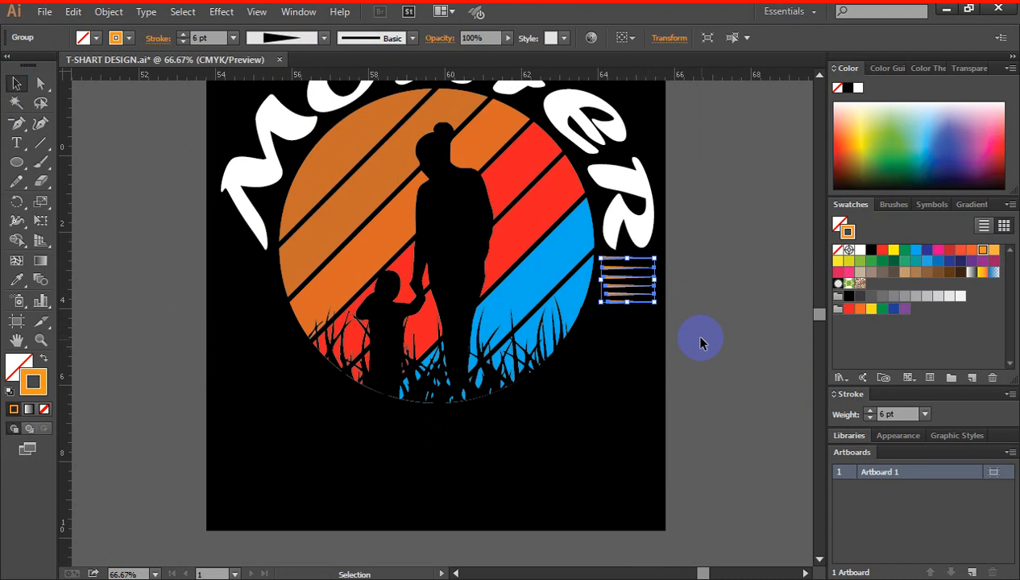
{"action": "left_click_drag", "start_coordinate": [699, 341], "coordinate": [739, 330]}
Step: Copy the orange line group across to the opposite side of the circle, over the artboard's edge near the letter M
{"action": "left_click", "coordinate": [677, 286]}
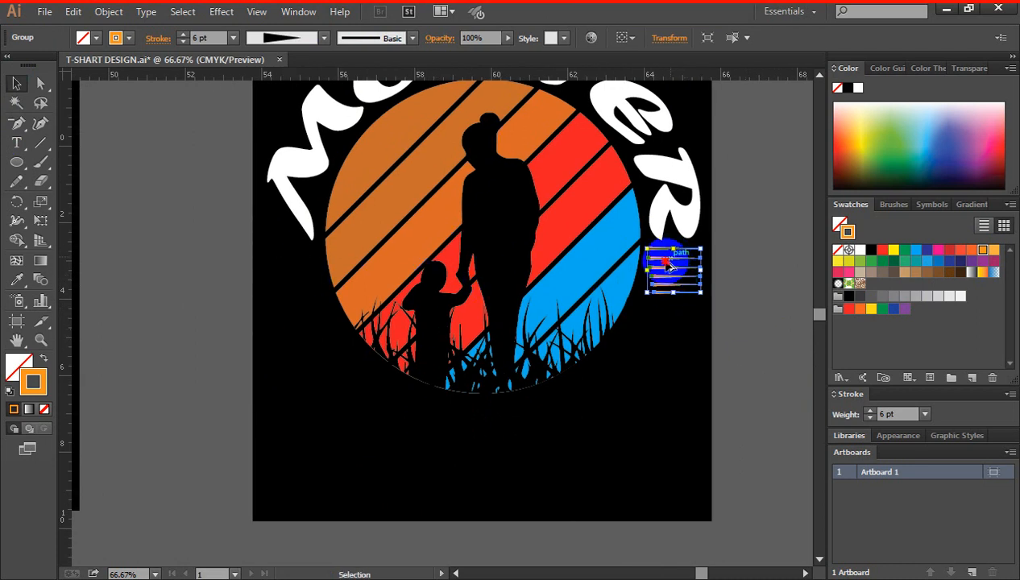
{"action": "left_click_drag", "start_coordinate": [670, 266], "coordinate": [250, 307]}
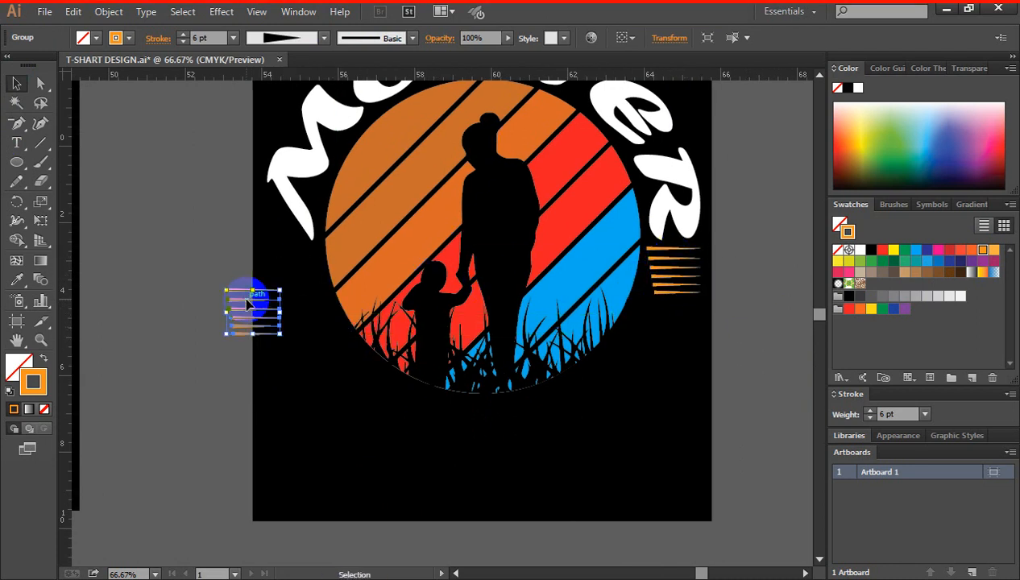
{"action": "left_click", "coordinate": [297, 351]}
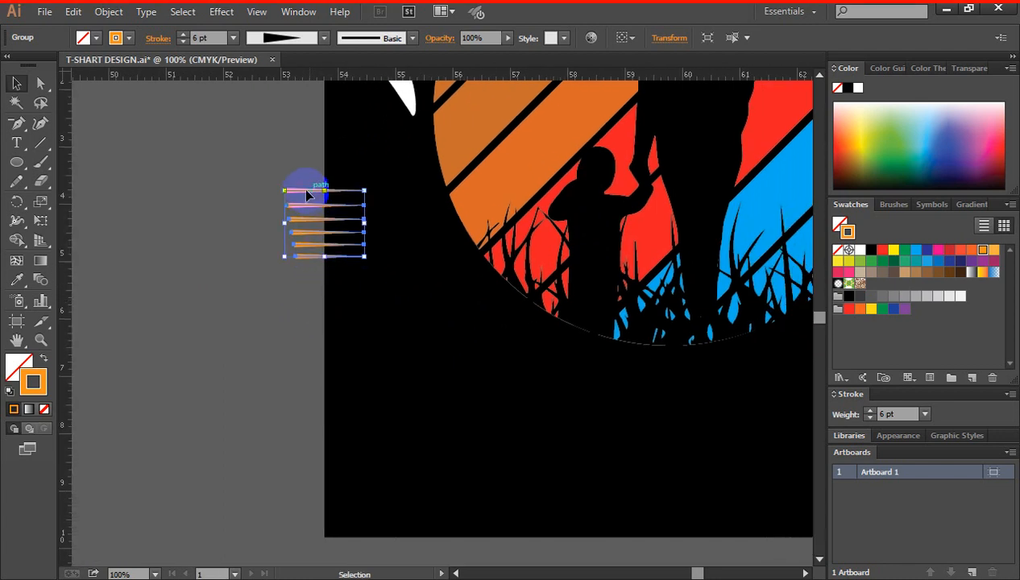
Step: Reflect the copied line group across the vertical axis and deselect it
{"action": "right_click", "coordinate": [303, 192]}
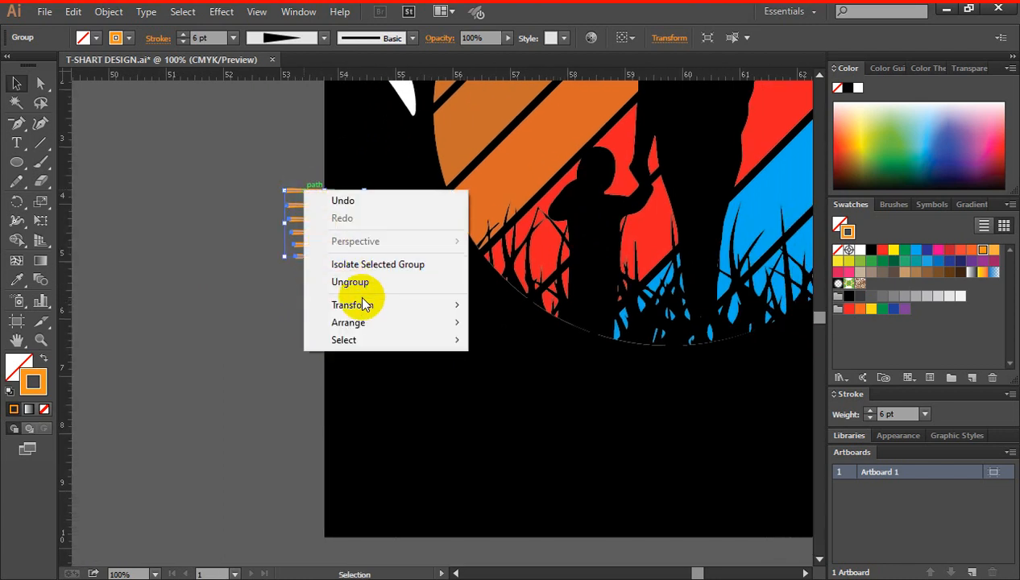
{"action": "mouse_move", "coordinate": [362, 299]}
{"action": "left_click", "coordinate": [540, 360]}
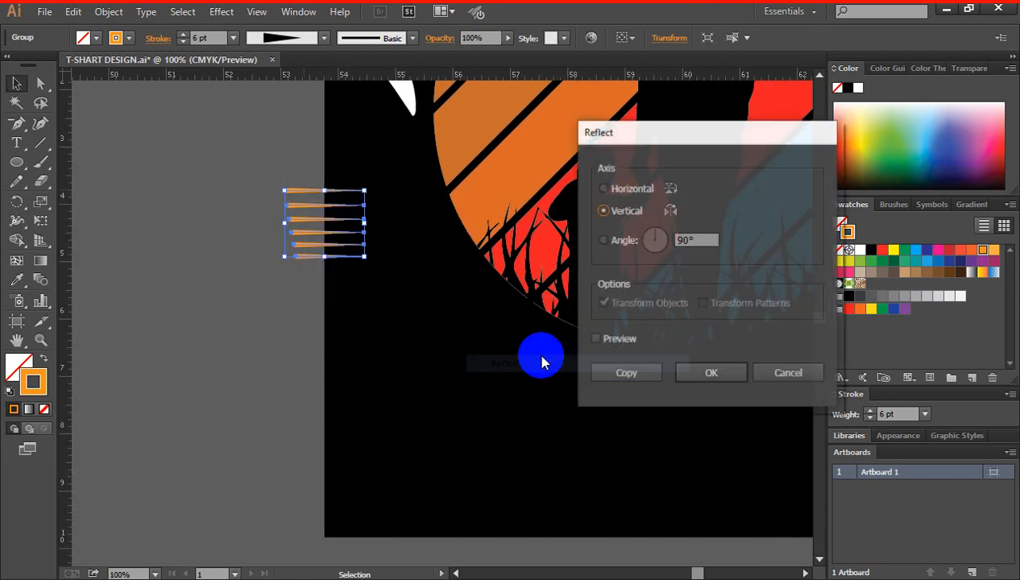
{"action": "left_click", "coordinate": [704, 377]}
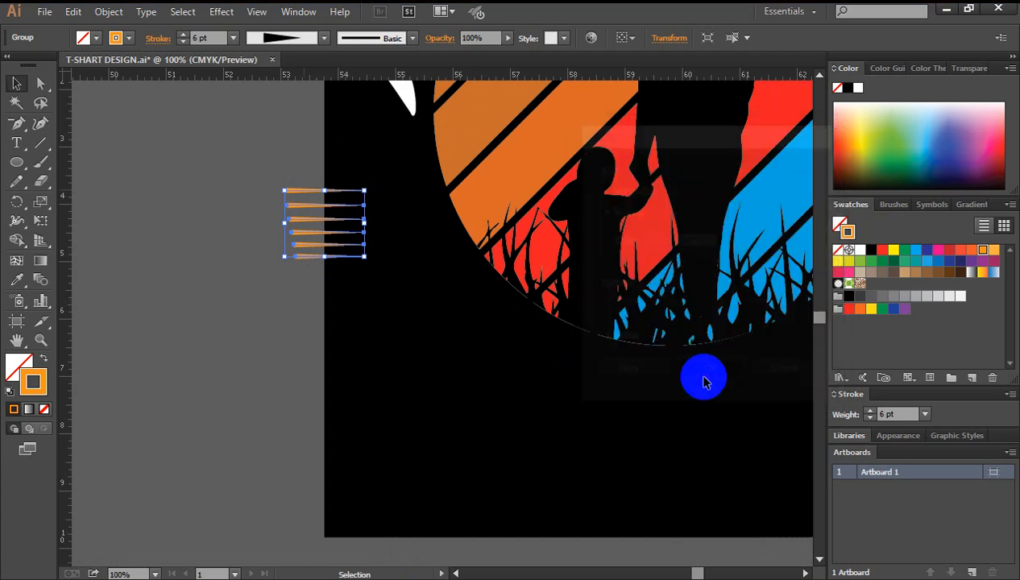
{"action": "left_click", "coordinate": [302, 307]}
Step: Move the mirrored line group just below the letter M, nudge it toward the circle, and deselect it
{"action": "scroll", "coordinate": [433, 328], "scroll_direction": "down", "scroll_amount": 1}
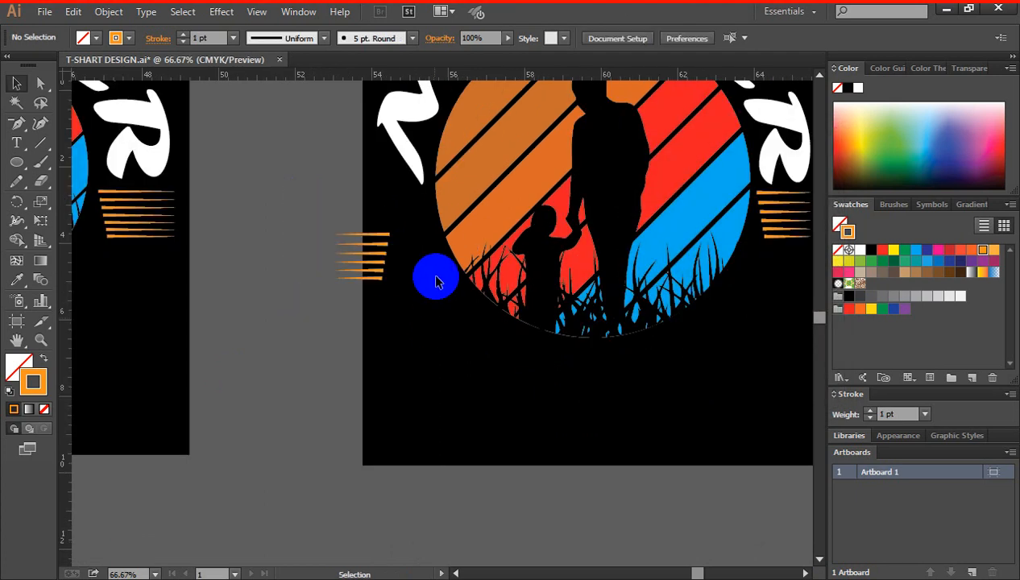
{"action": "left_click_drag", "start_coordinate": [374, 240], "coordinate": [401, 196]}
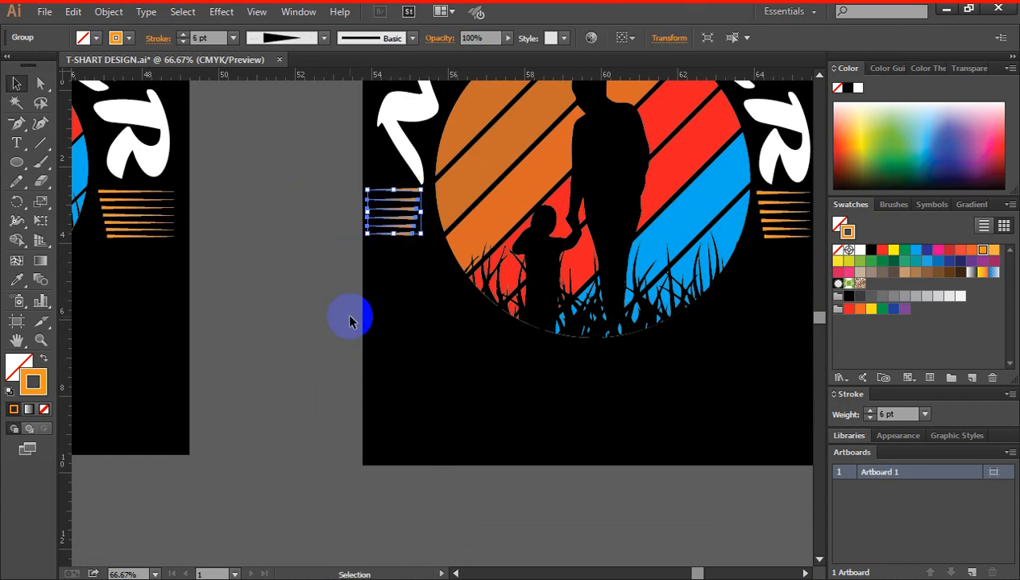
{"action": "key", "text": "Right"}
{"action": "key", "text": "Right"}
{"action": "key", "text": "Right"}
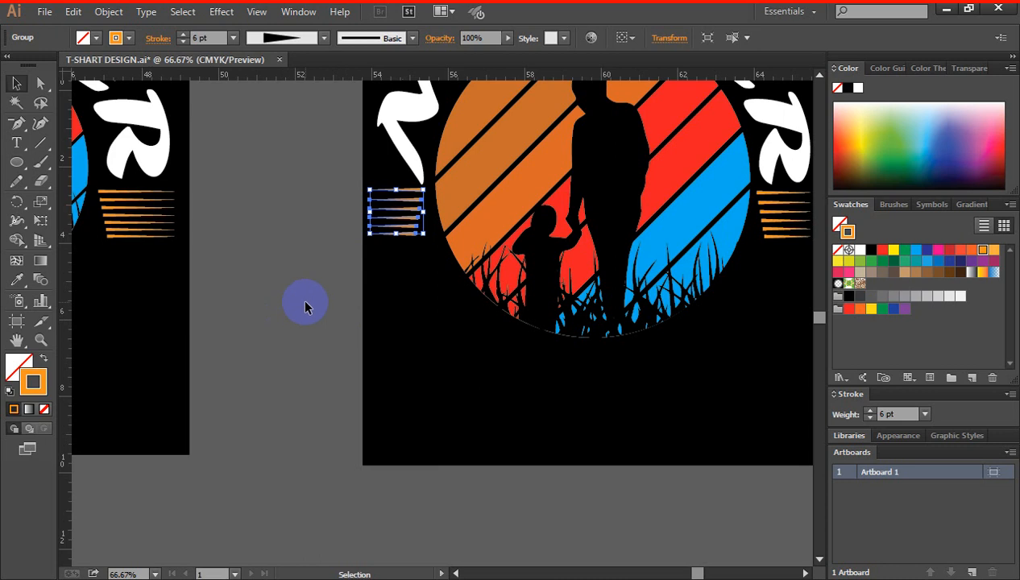
{"action": "key", "text": "Right"}
{"action": "key", "text": "Right"}
{"action": "key", "text": "Right"}
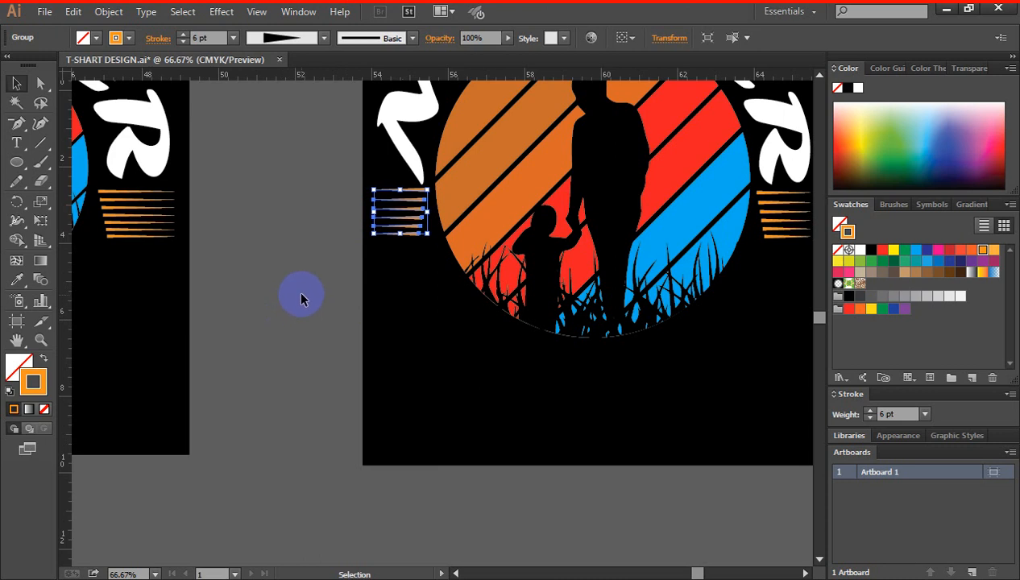
{"action": "left_click", "coordinate": [300, 298]}
Step: Compare the new MOTHER design with the reference and examine its circle artwork, lettering and accent lines
{"action": "key", "text": "ctrl+minus"}
{"action": "key", "text": "ctrl+minus"}
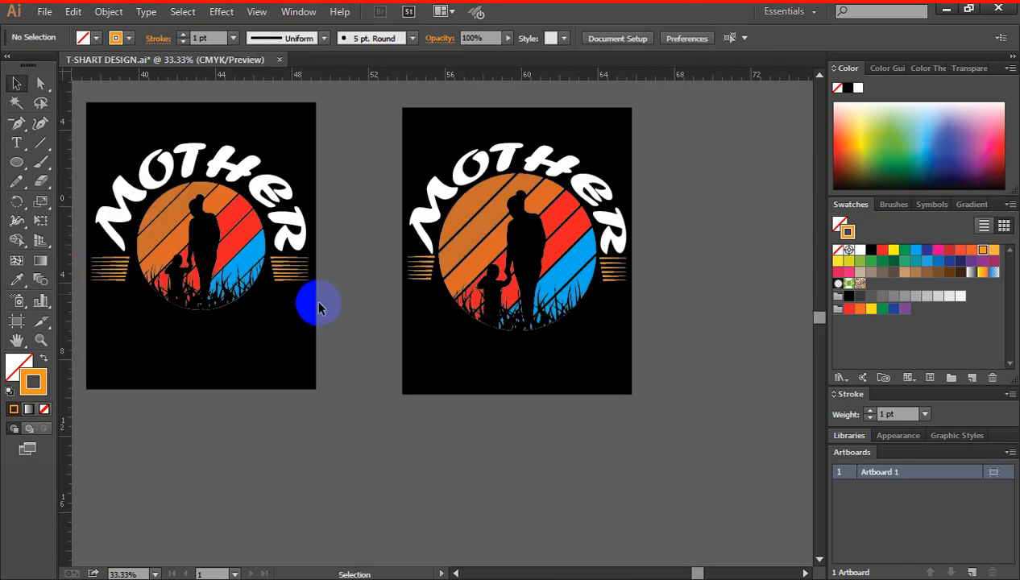
{"action": "left_click_drag", "start_coordinate": [318, 306], "coordinate": [369, 303]}
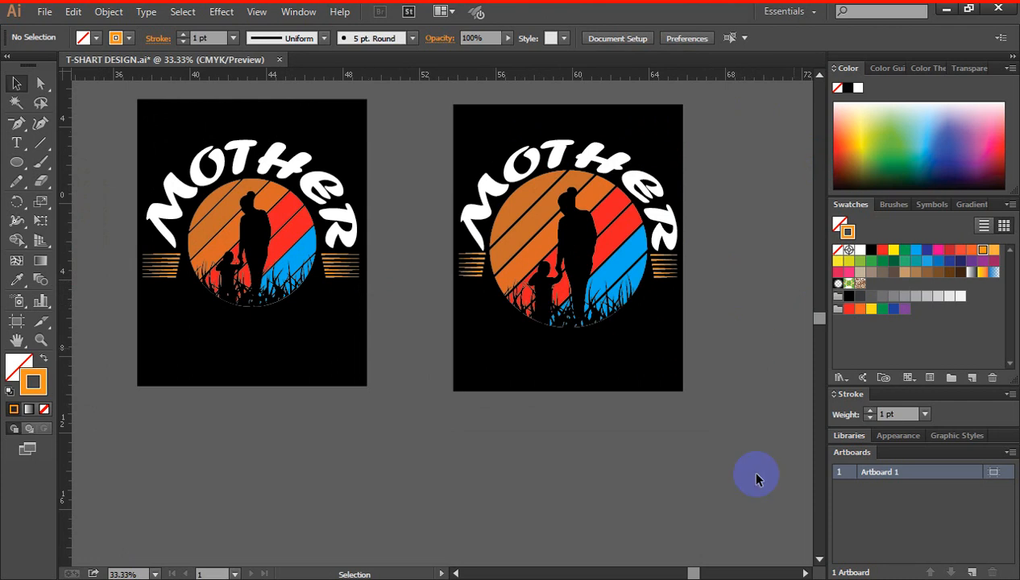
{"action": "left_click", "coordinate": [563, 303], "text": "ctrl"}
{"action": "left_click_drag", "start_coordinate": [653, 343], "coordinate": [683, 353]}
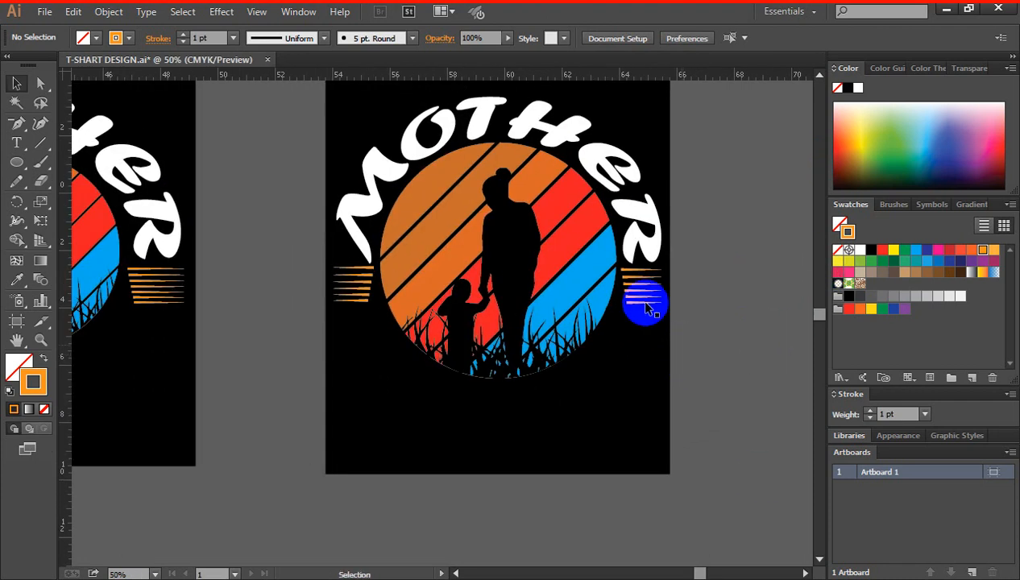
{"action": "left_click", "coordinate": [515, 219]}
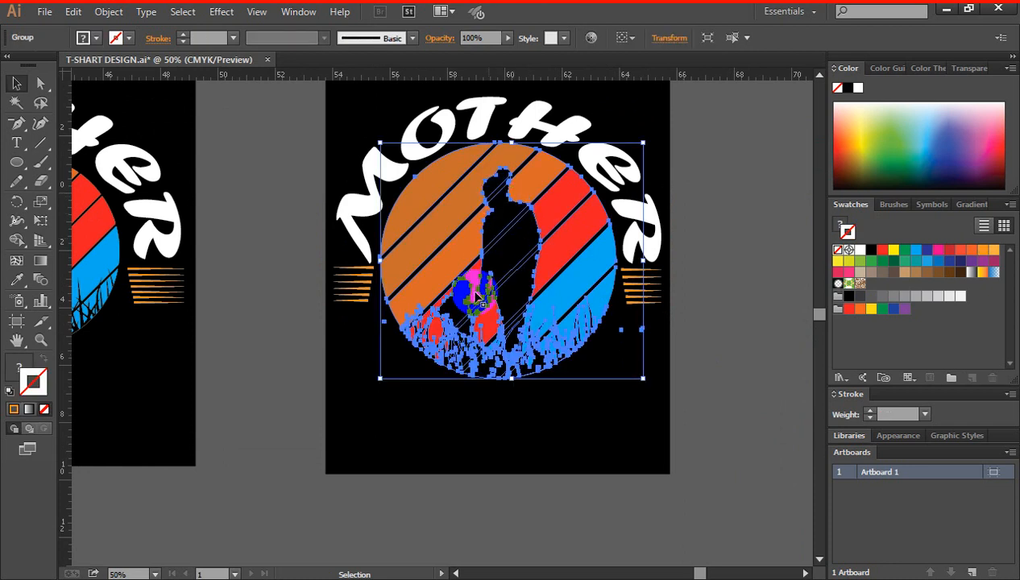
{"action": "left_click", "coordinate": [735, 326]}
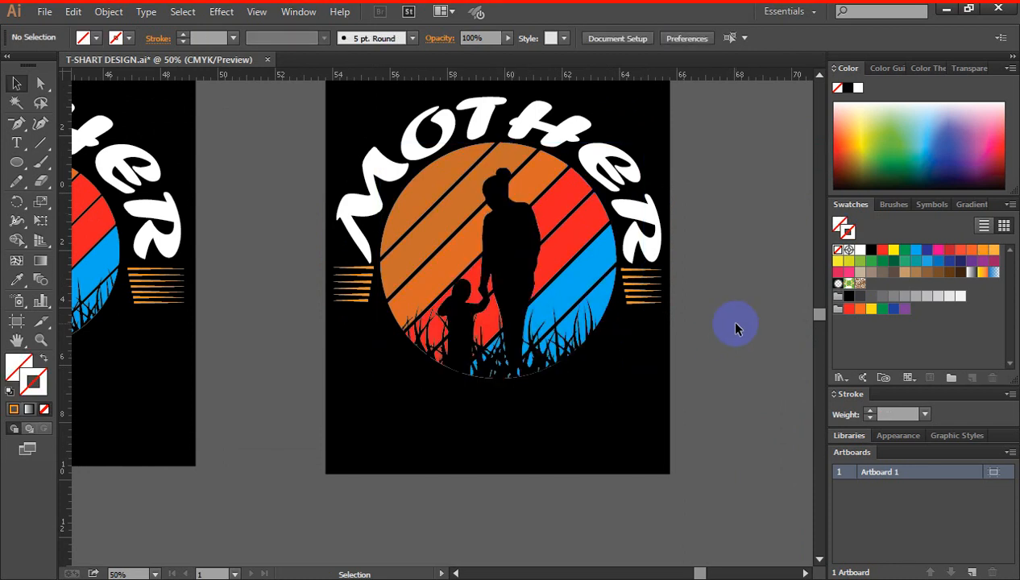
{"action": "left_click", "coordinate": [541, 265]}
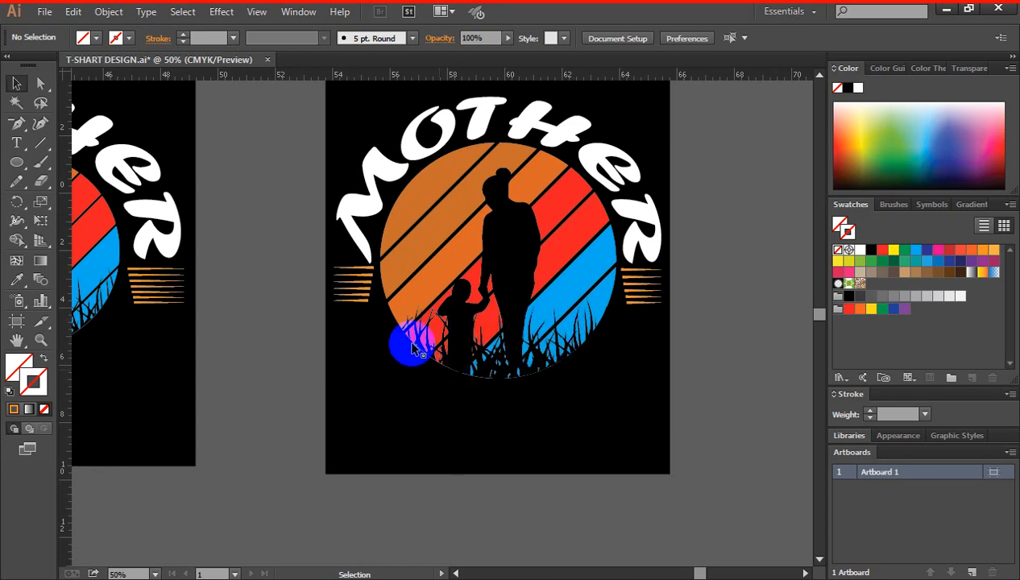
{"action": "left_click", "coordinate": [727, 336]}
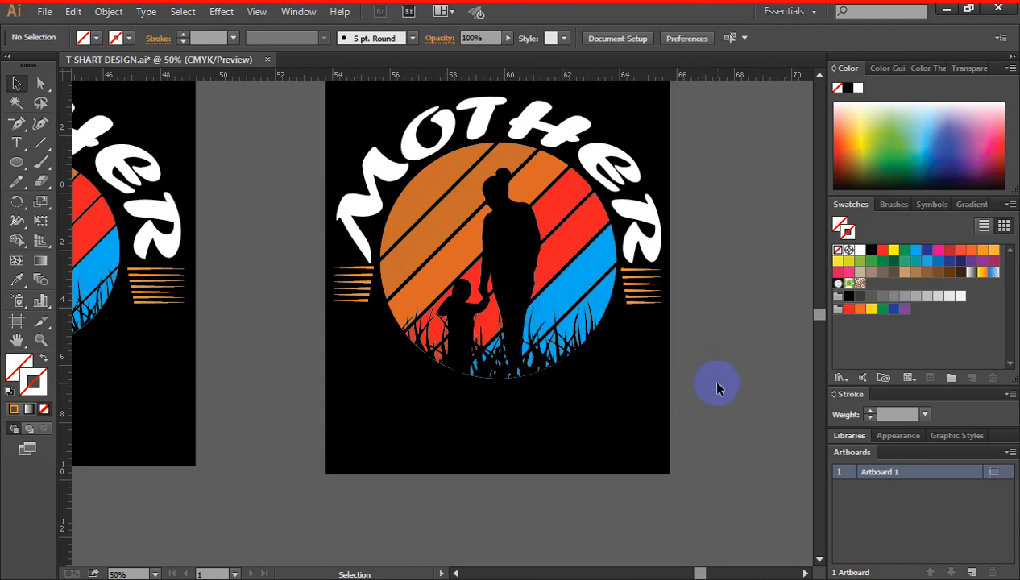
{"action": "scroll", "coordinate": [717, 389], "scroll_direction": "up", "scroll_amount": 2}
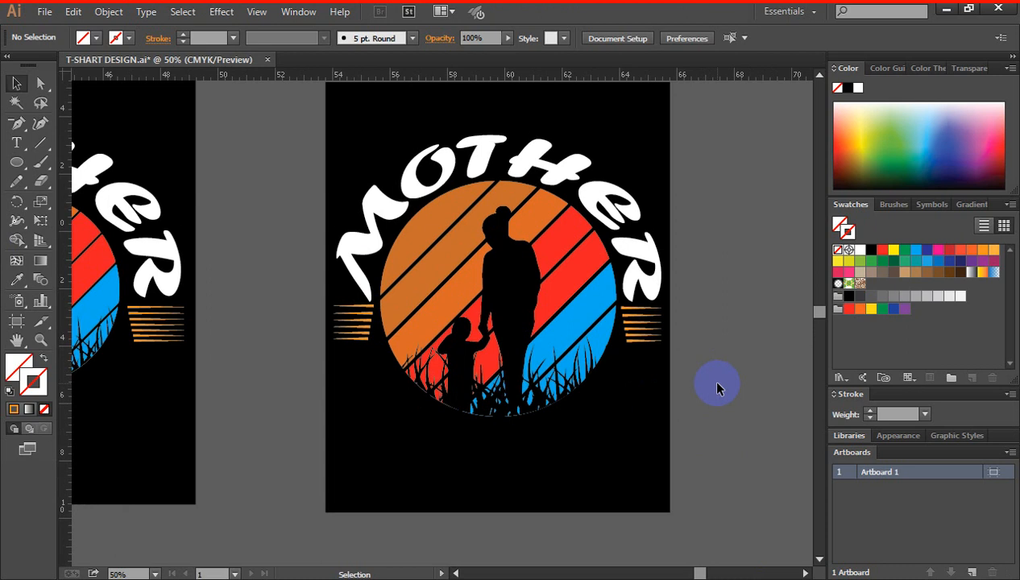
{"action": "scroll", "coordinate": [717, 388], "scroll_direction": "down", "scroll_amount": 1}
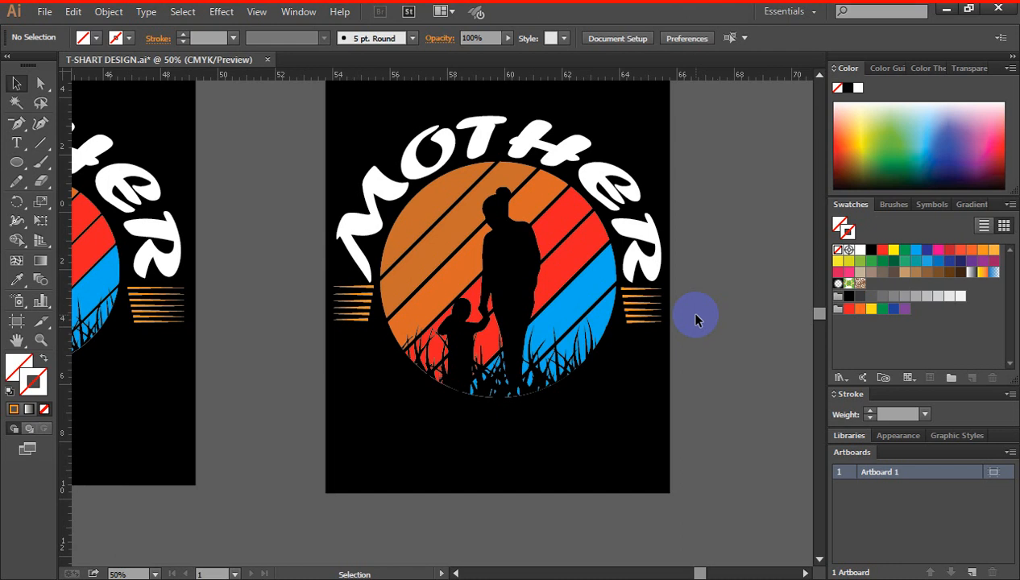
{"action": "scroll", "coordinate": [694, 314], "scroll_direction": "up", "scroll_amount": 2}
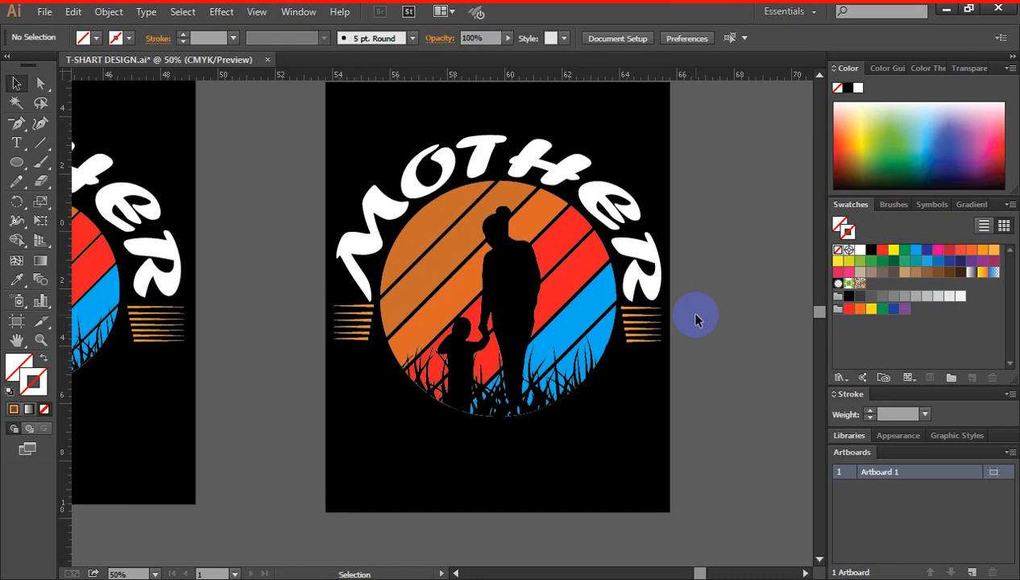
{"action": "scroll", "coordinate": [692, 314], "scroll_direction": "down", "scroll_amount": 1}
{"action": "scroll", "coordinate": [695, 312], "scroll_direction": "up", "scroll_amount": 1}
{"action": "scroll", "coordinate": [694, 312], "scroll_direction": "down", "scroll_amount": 1}
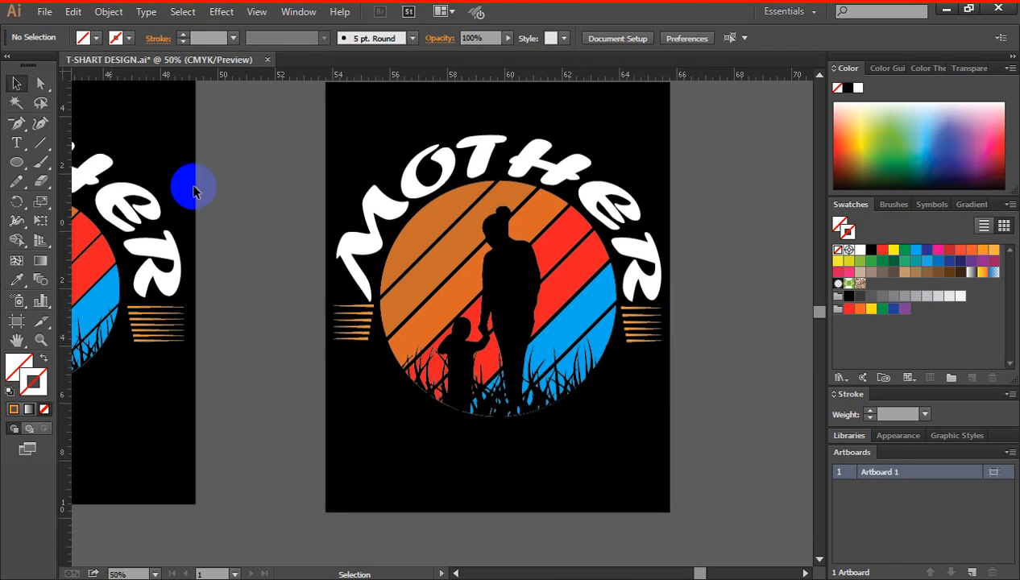
{"action": "left_click", "coordinate": [444, 167]}
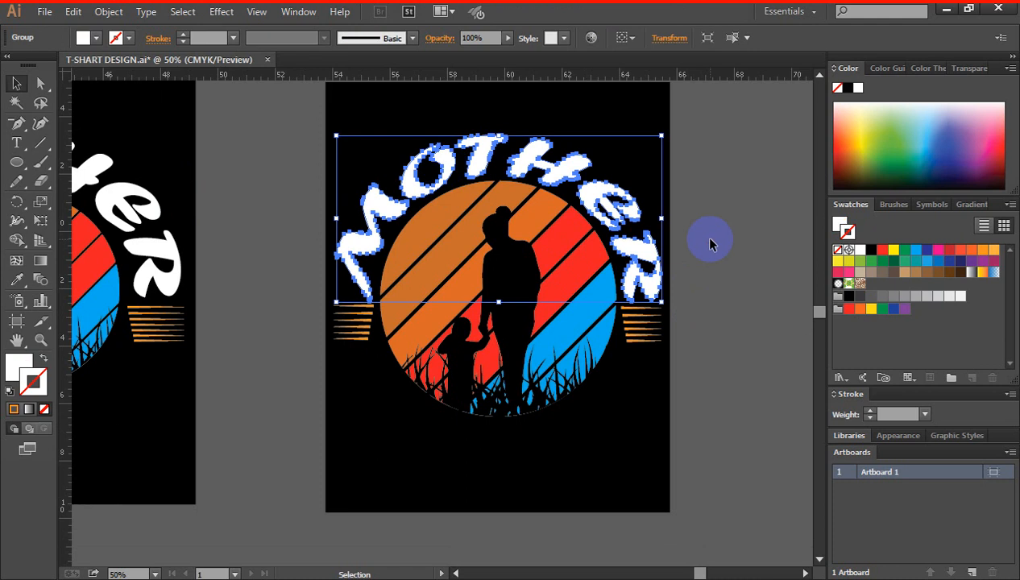
{"action": "left_click", "coordinate": [702, 236]}
{"action": "left_click", "coordinate": [479, 152]}
{"action": "left_click", "coordinate": [701, 240]}
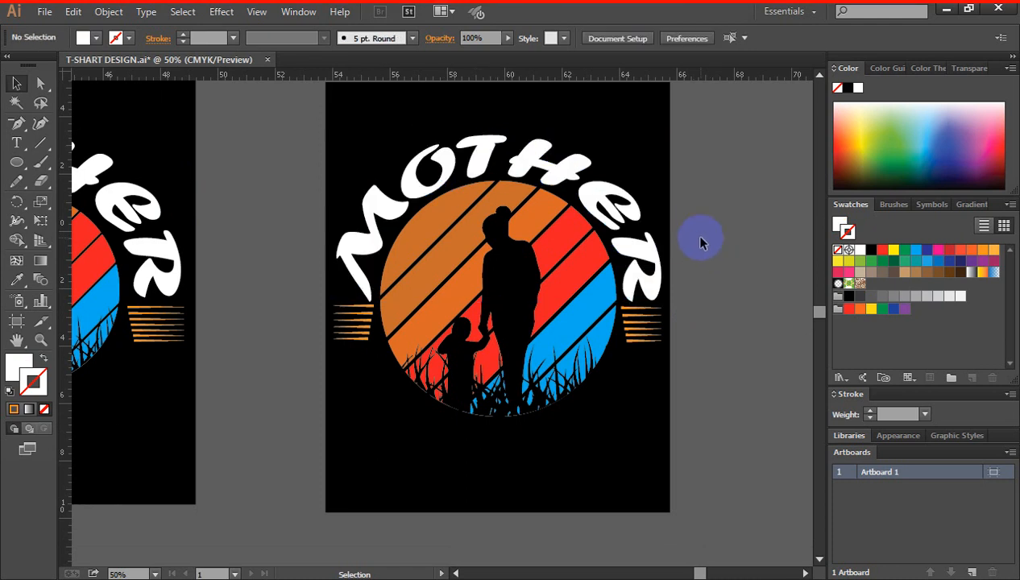
{"action": "scroll", "coordinate": [700, 238], "scroll_direction": "down", "scroll_amount": 1}
{"action": "scroll", "coordinate": [725, 315], "scroll_direction": "up", "scroll_amount": 1}
{"action": "scroll", "coordinate": [725, 316], "scroll_direction": "down", "scroll_amount": 1}
{"action": "scroll", "coordinate": [725, 319], "scroll_direction": "down", "scroll_amount": 1}
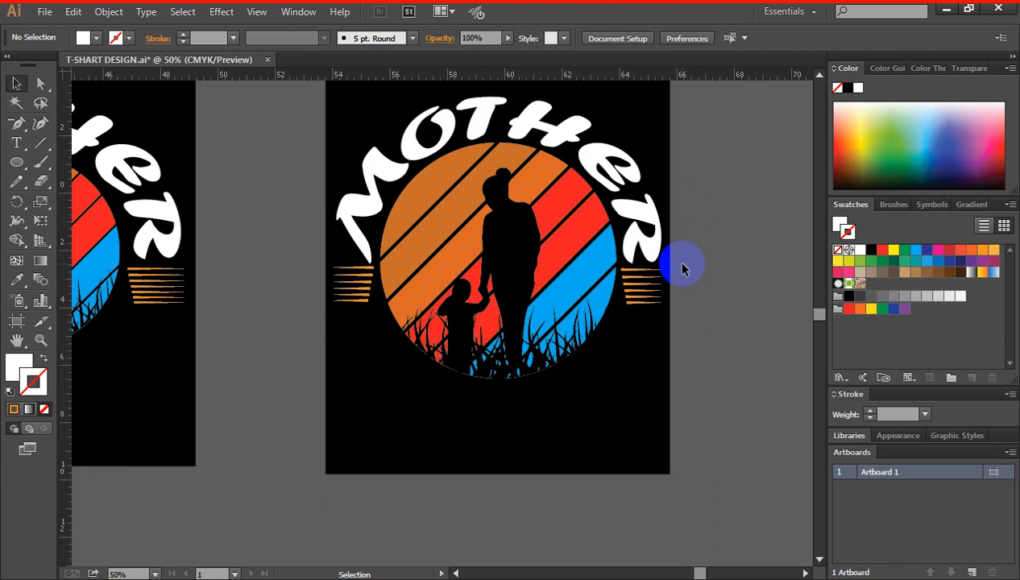
{"action": "scroll", "coordinate": [729, 327], "scroll_direction": "up", "scroll_amount": 1}
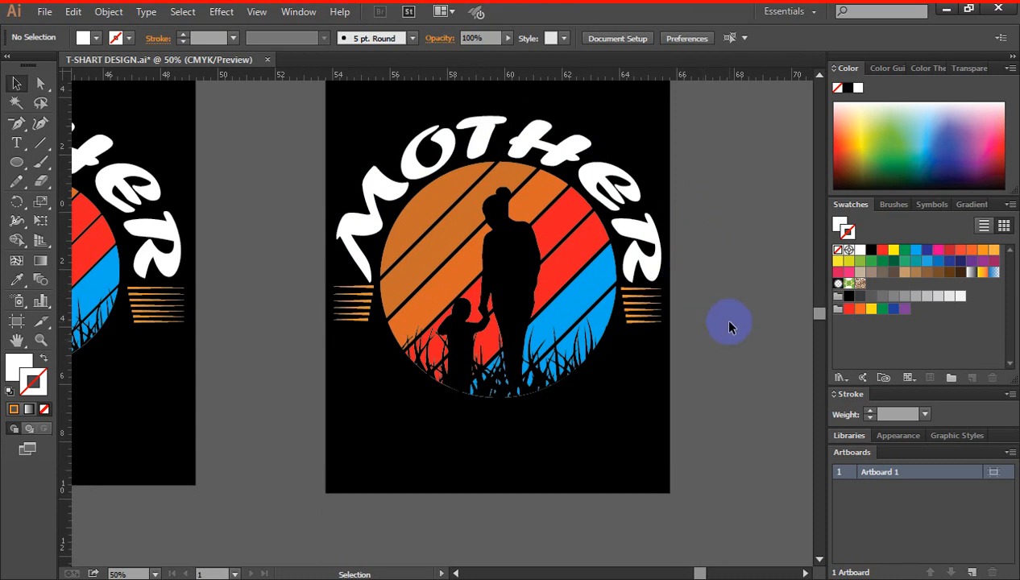
{"action": "scroll", "coordinate": [729, 327], "scroll_direction": "down", "scroll_amount": 1}
{"action": "scroll", "coordinate": [729, 326], "scroll_direction": "up", "scroll_amount": 1}
{"action": "scroll", "coordinate": [728, 330], "scroll_direction": "up", "scroll_amount": 1}
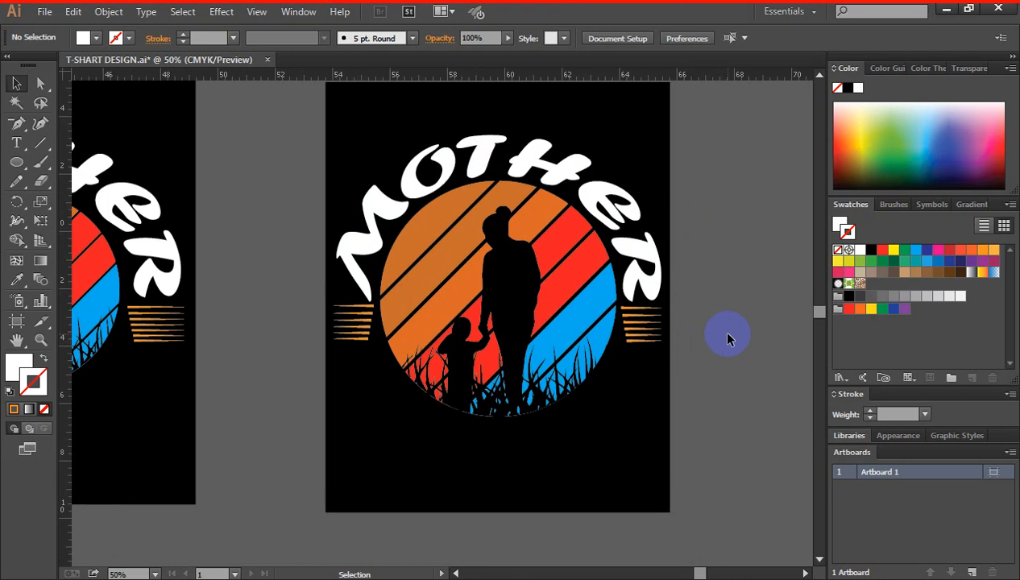
{"action": "scroll", "coordinate": [726, 338], "scroll_direction": "down", "scroll_amount": 1}
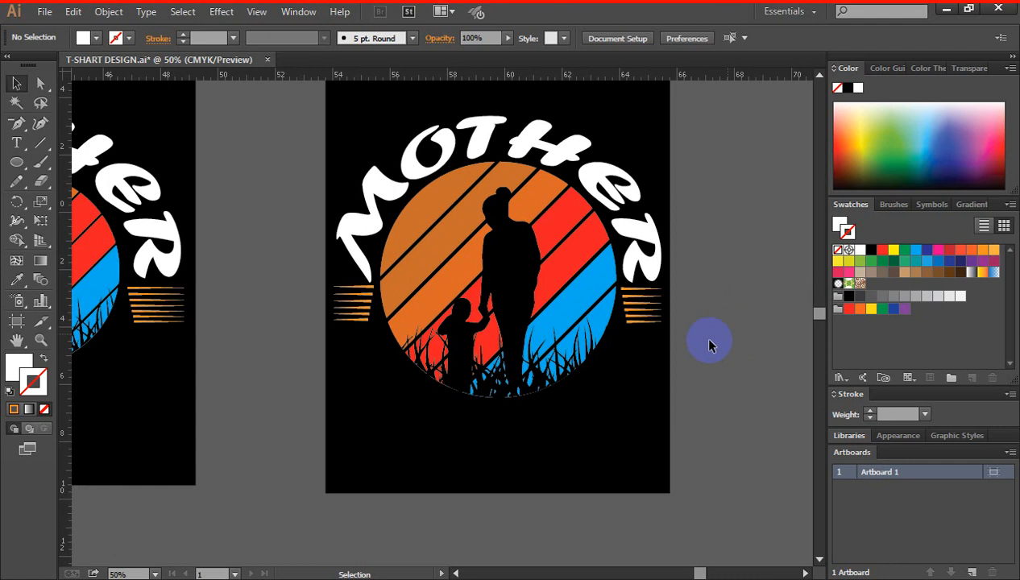
{"action": "left_click", "coordinate": [648, 315]}
{"action": "left_click", "coordinate": [687, 342]}
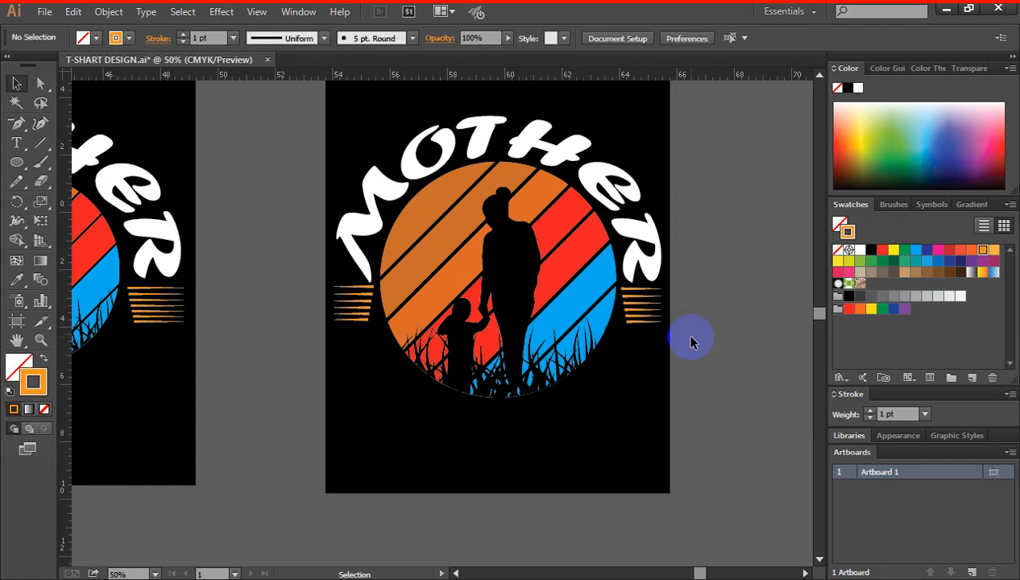
{"action": "scroll", "coordinate": [692, 348], "scroll_direction": "up", "scroll_amount": 1}
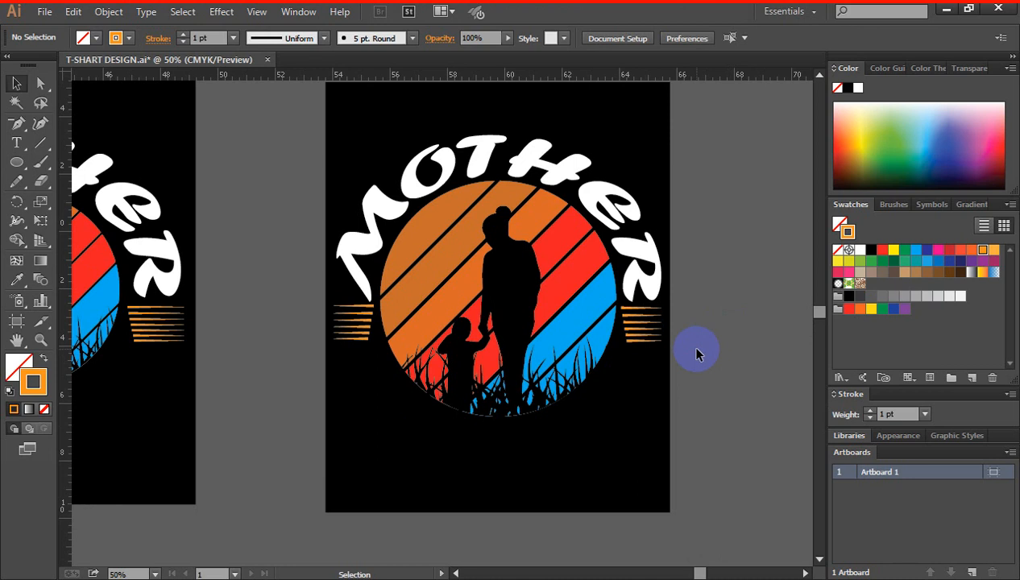
{"action": "left_click", "coordinate": [636, 316]}
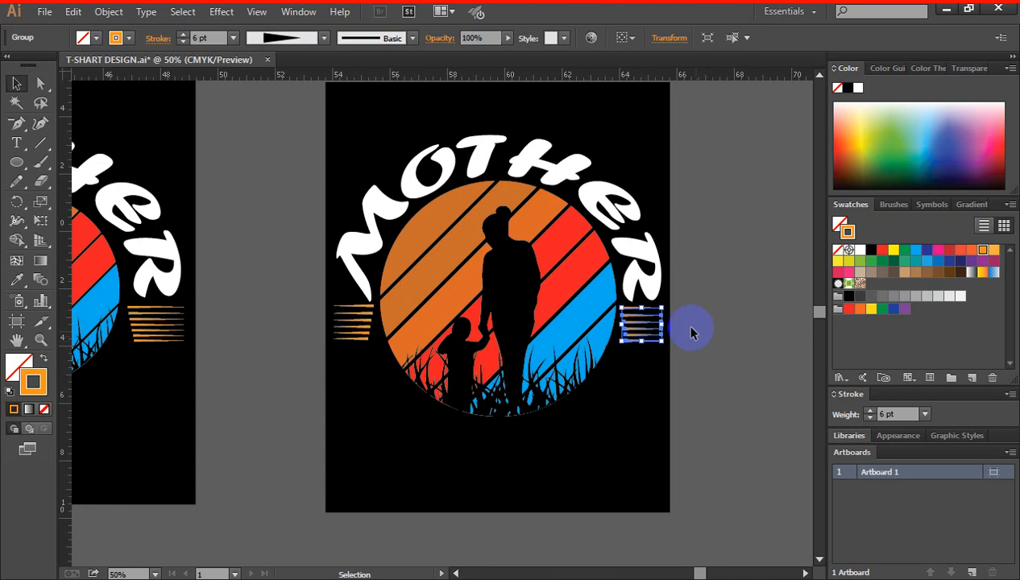
{"action": "left_click", "coordinate": [691, 331]}
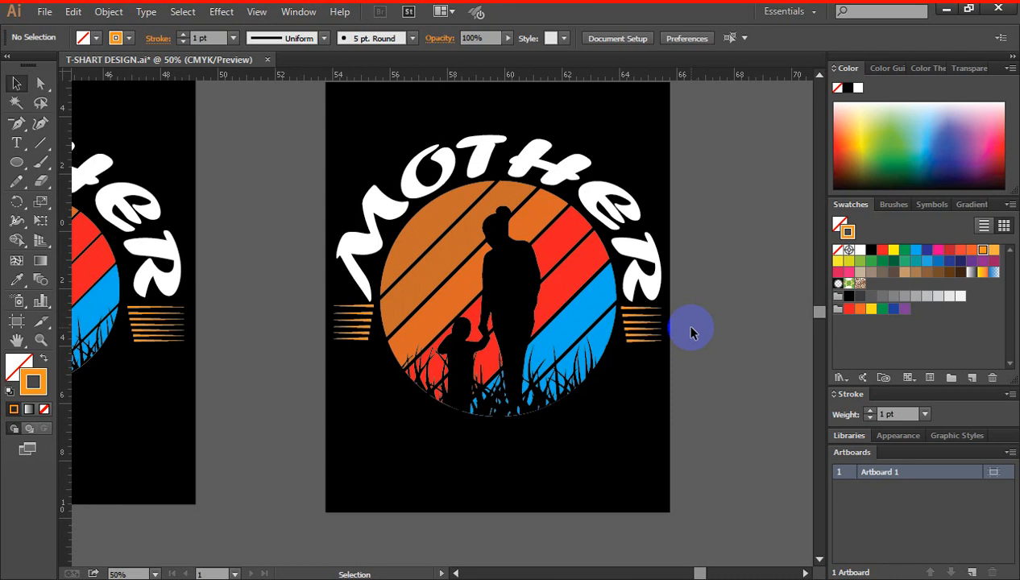
{"action": "scroll", "coordinate": [692, 331], "scroll_direction": "down", "scroll_amount": 1}
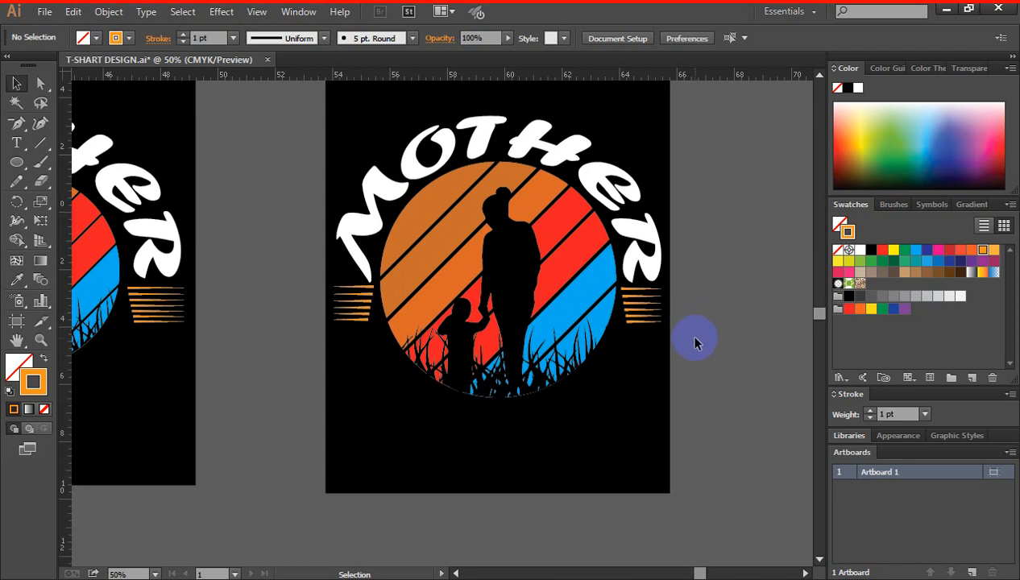
{"action": "scroll", "coordinate": [695, 343], "scroll_direction": "up", "scroll_amount": 3}
{"action": "scroll", "coordinate": [719, 310], "scroll_direction": "down", "scroll_amount": 2}
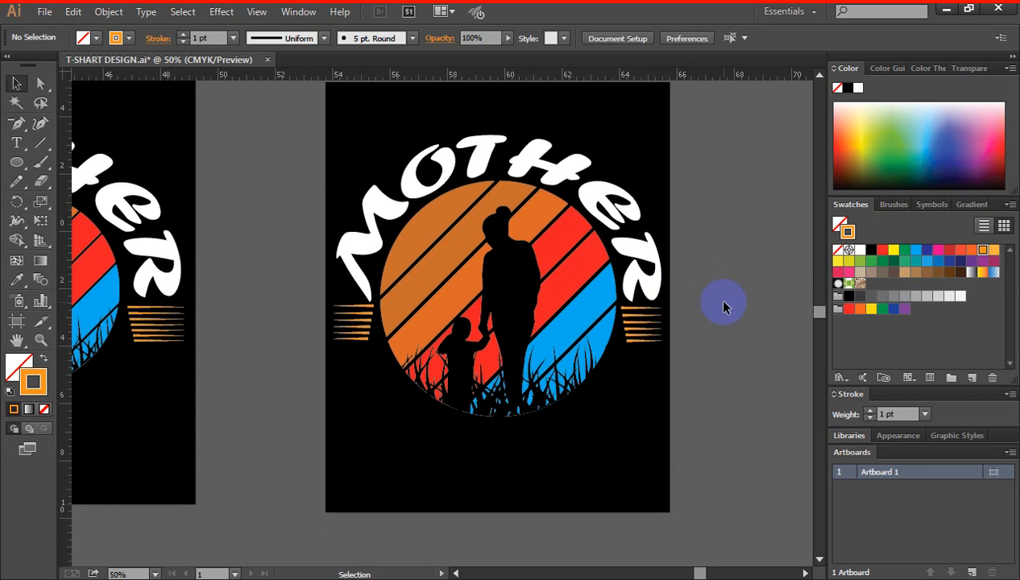
{"action": "scroll", "coordinate": [722, 306], "scroll_direction": "down", "scroll_amount": 1}
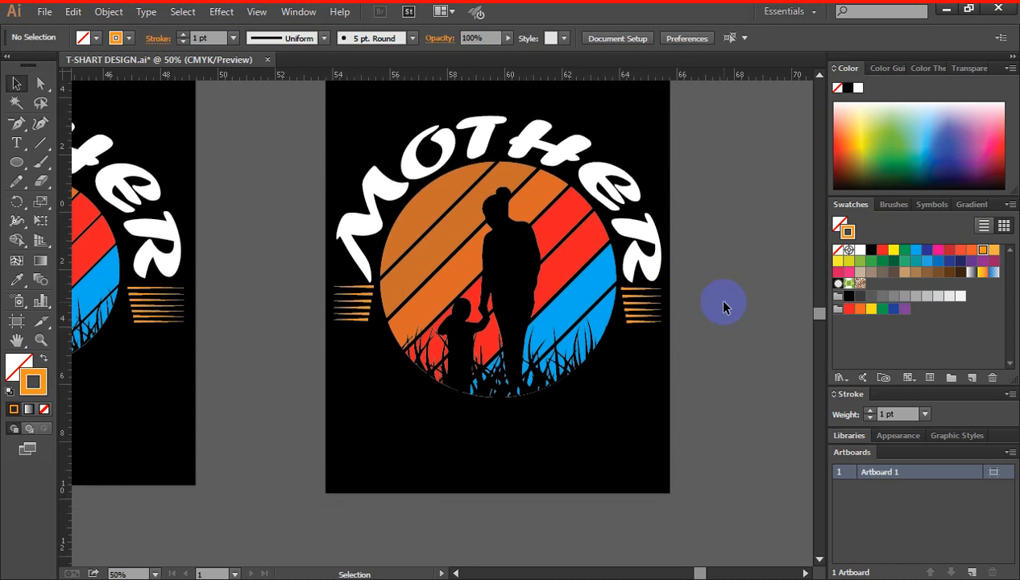